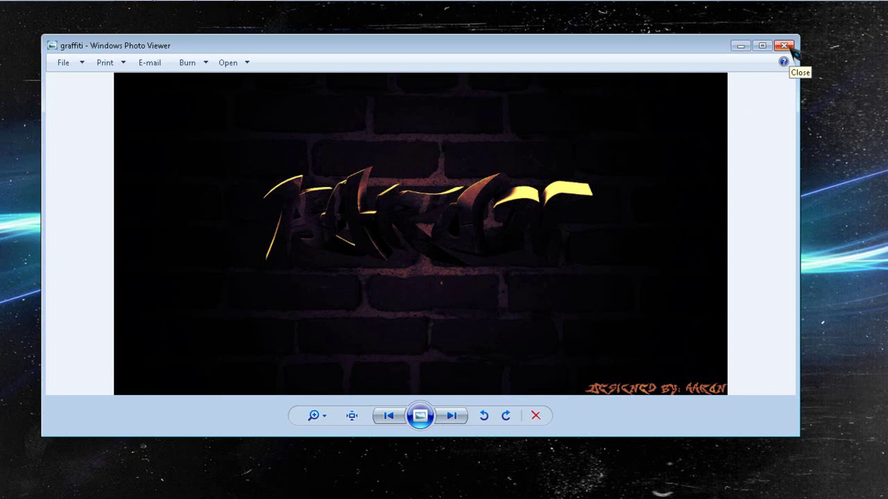
Step: Switch to Cinema 4D and set the render output size to 1280 x 720 pixels
click(790, 50)
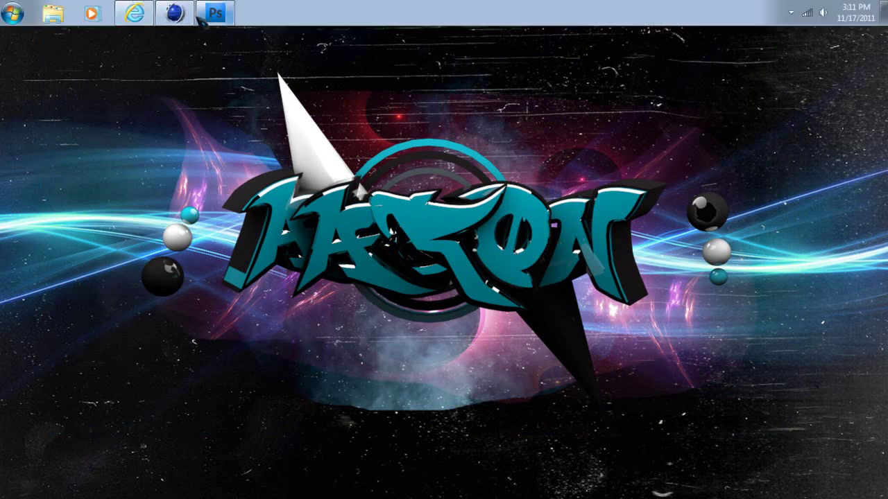
click(189, 17)
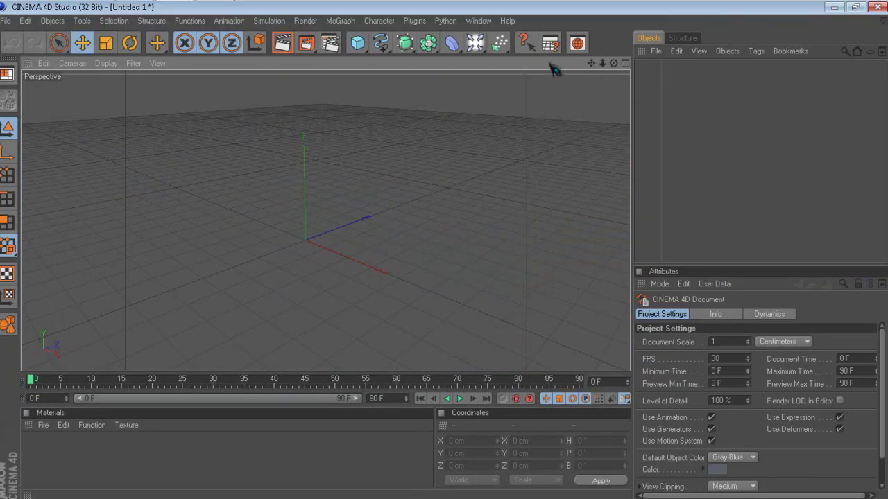
click(331, 44)
click(138, 50)
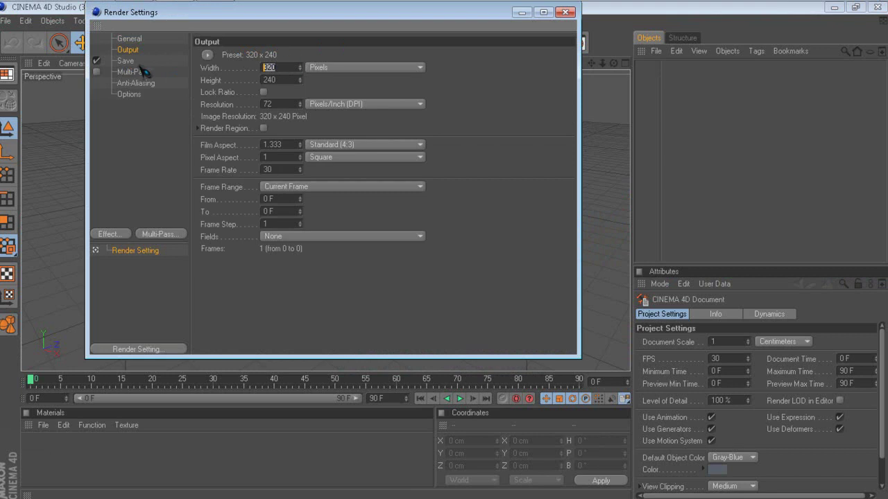
text(1280)
key(Tab)
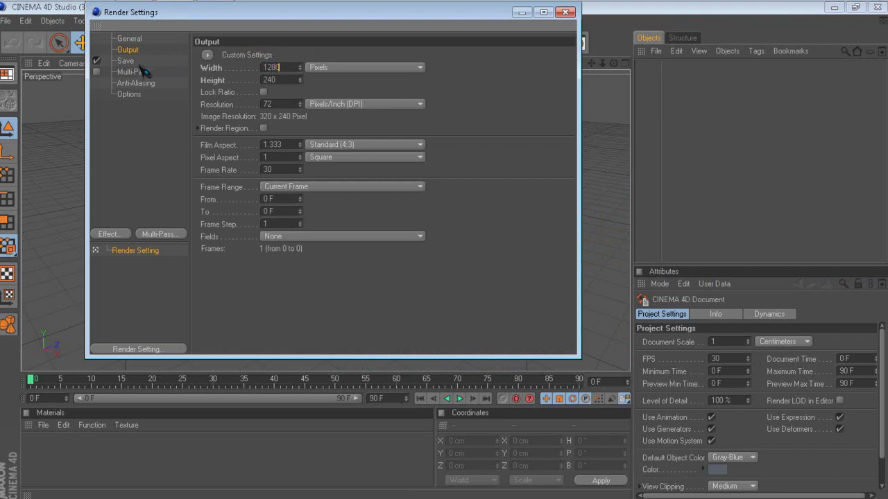
key(Return)
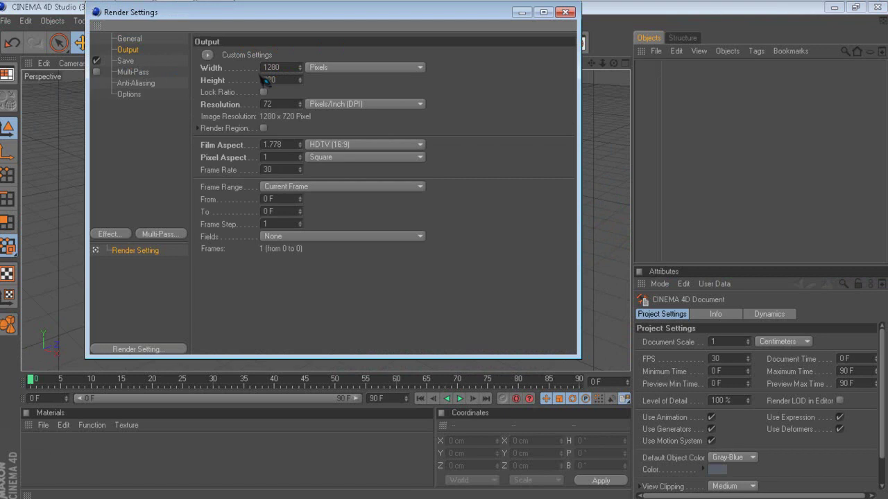
click(565, 14)
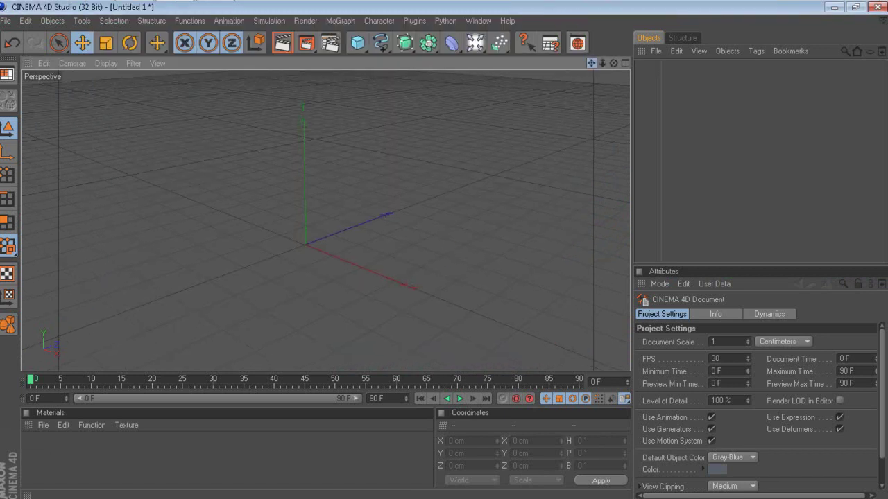
Step: Add a MoText object to the scene and set its heading rotation to 45°
alt+middle_drag(506, 137, 447, 203)
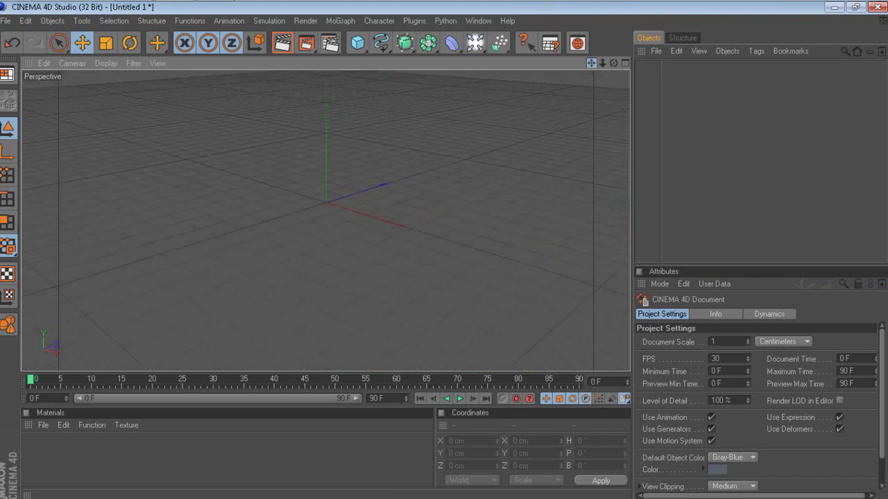
click(341, 21)
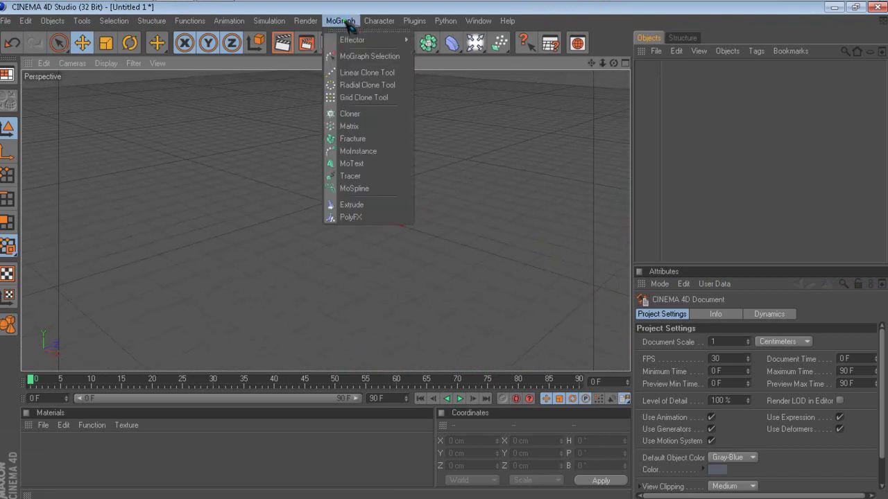
click(372, 163)
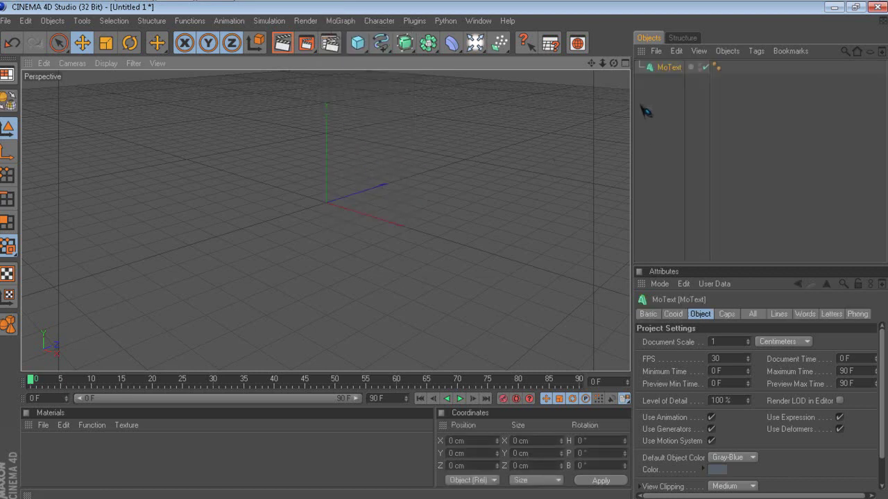
click(669, 68)
click(595, 442)
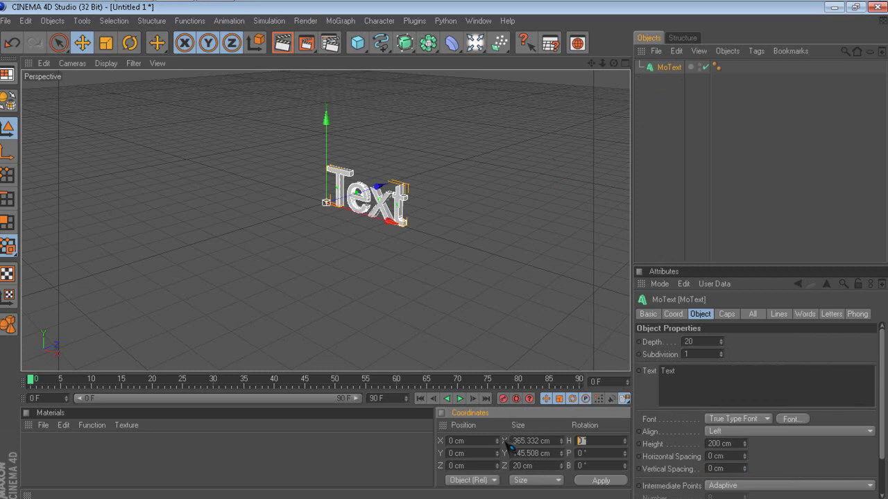
key(Return)
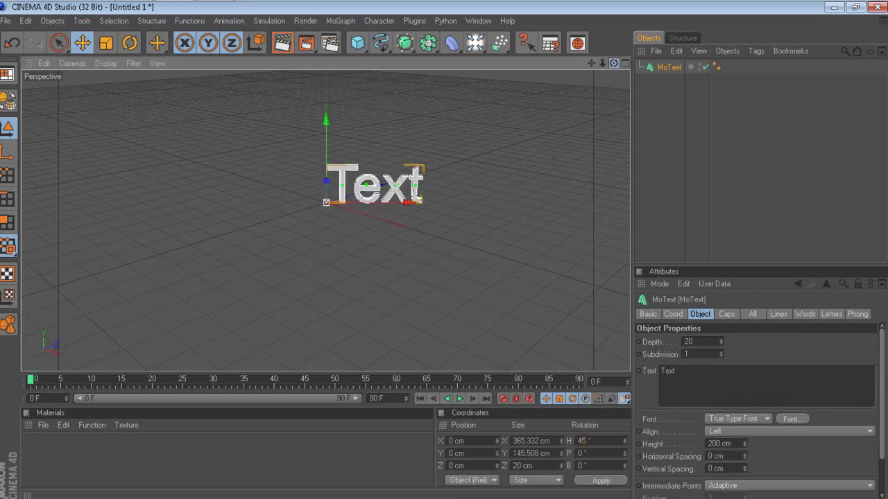
Step: Set the MoText object's alignment to Middle
click(761, 433)
click(755, 456)
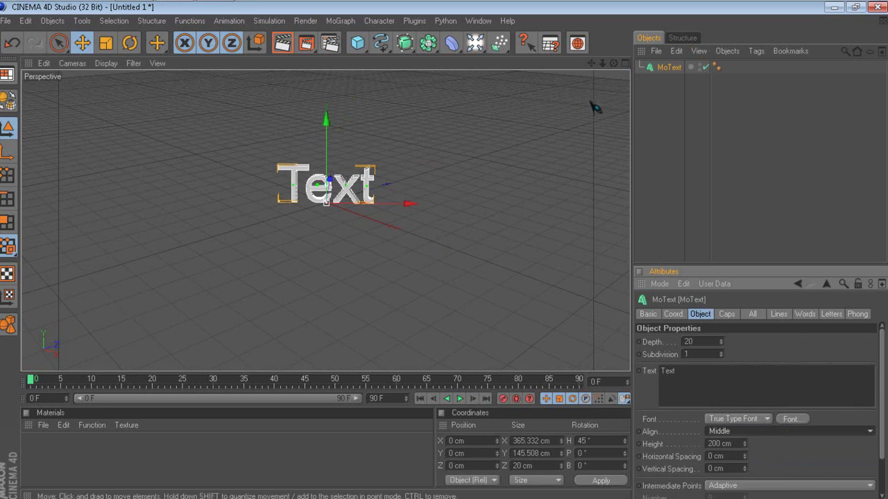
drag(592, 64, 602, 68)
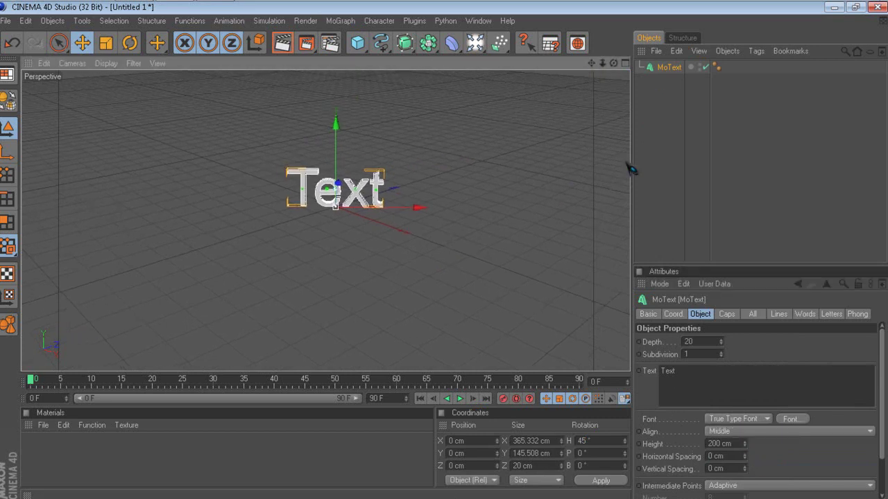
Step: Change the MoText wording to "Tutorial" and set its depth to 100
click(726, 314)
click(699, 314)
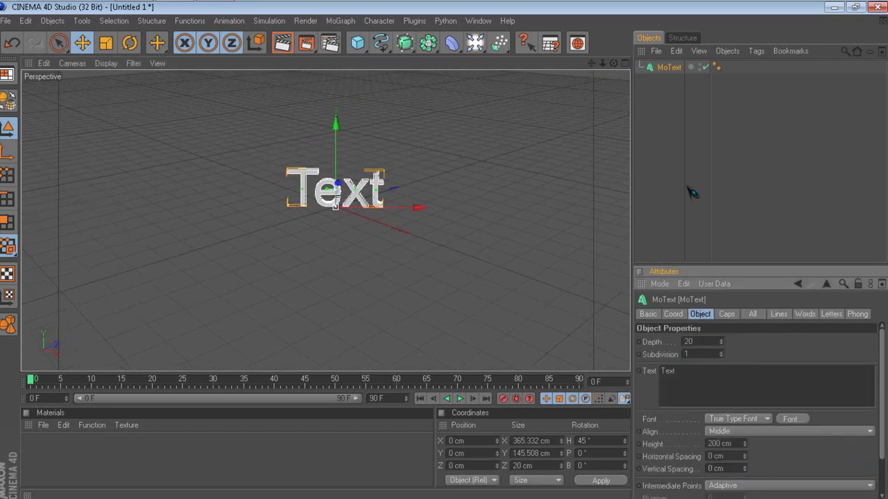
double_click(695, 372)
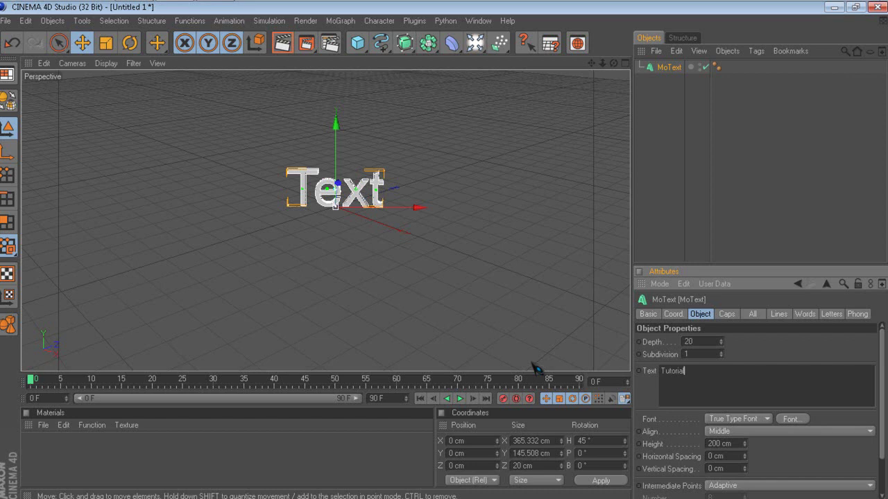
text(1)
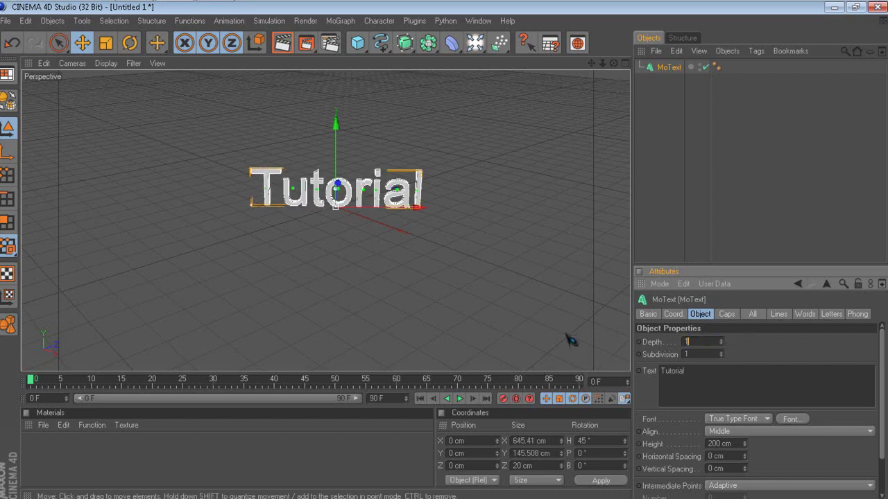
text(00)
key(Return)
Step: Set both the start and end caps of the text to Fillet Cap
drag(615, 65, 588, 67)
click(727, 314)
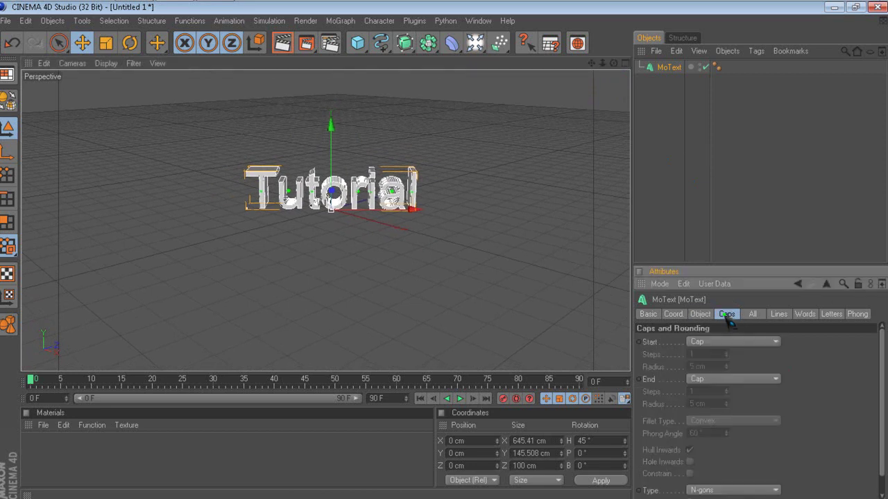
click(720, 342)
click(723, 393)
click(725, 379)
click(723, 426)
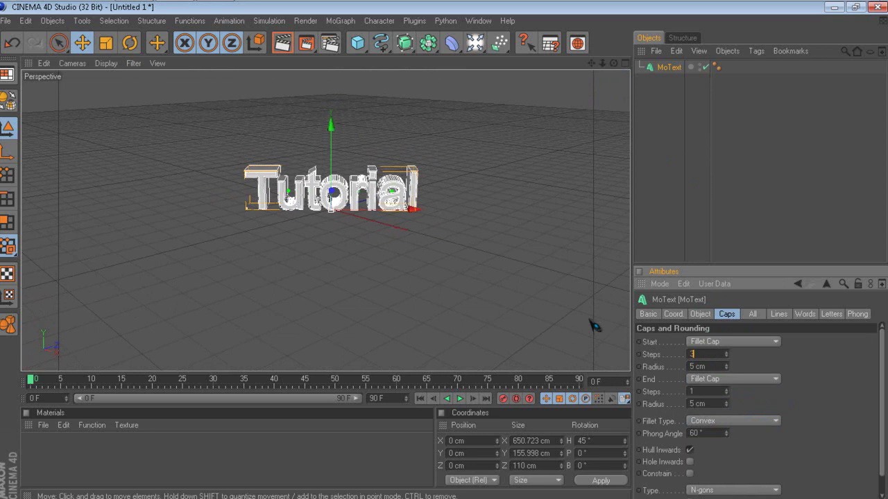
Step: Give both fillet caps of the text 3 steps and a 2 cm radius
key(Tab)
text(2)
key(Tab)
key(Tab)
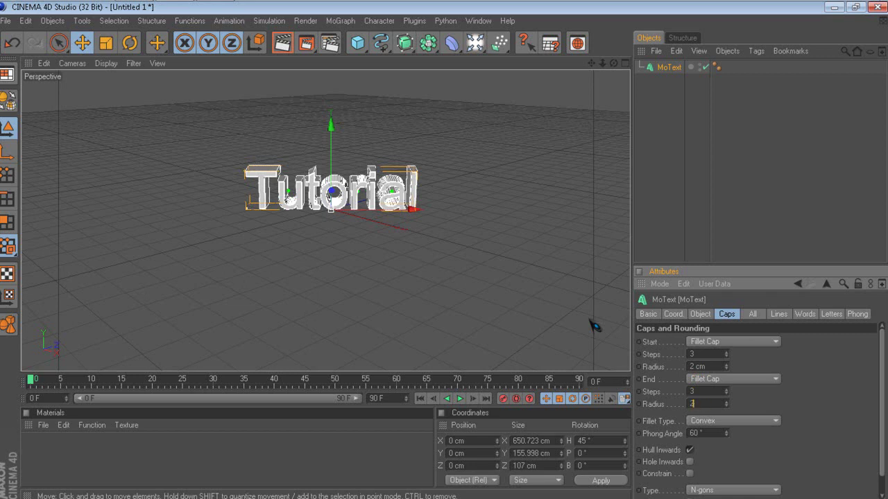
click(595, 326)
click(670, 66)
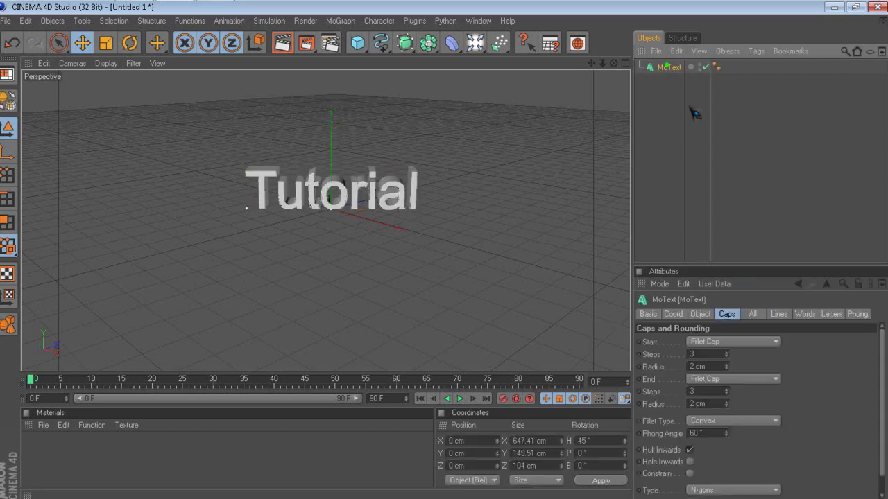
Step: Change the text's font to RaseOne Original
drag(591, 63, 613, 51)
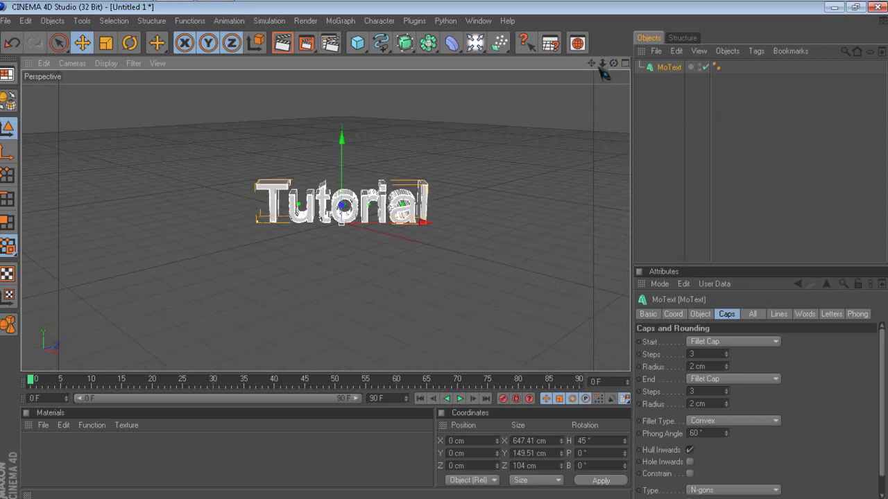
alt+drag(392, 193, 469, 196)
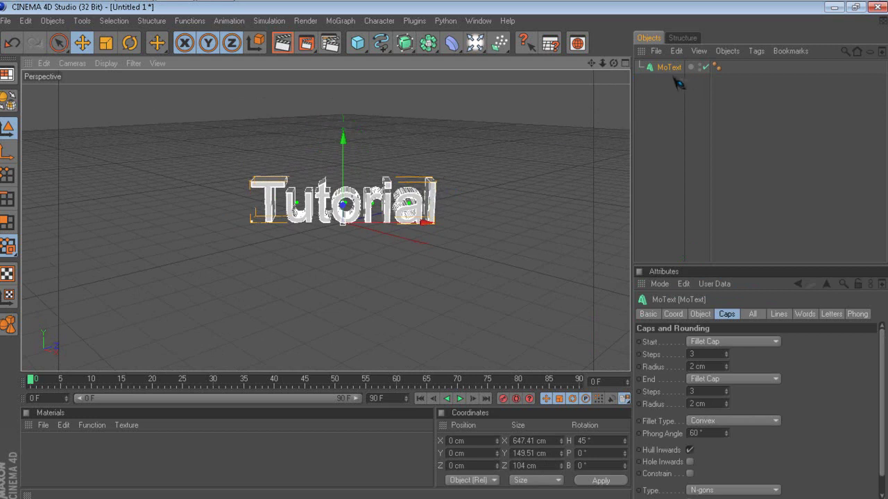
click(700, 315)
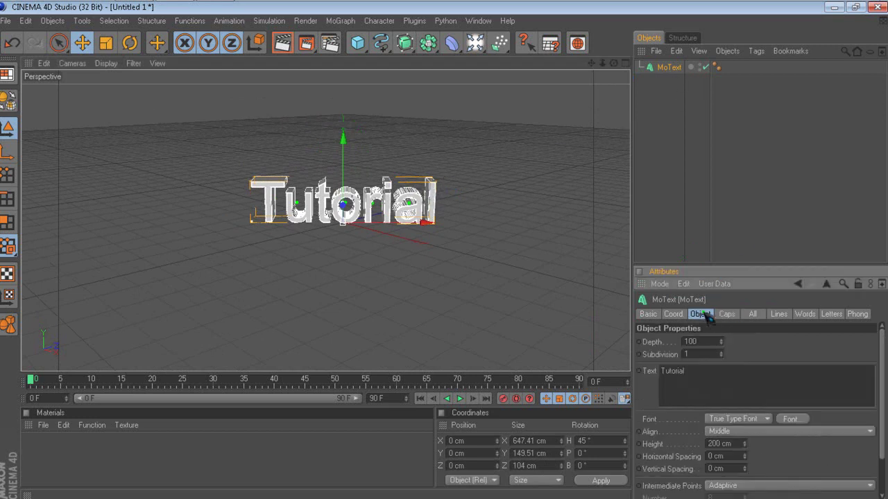
click(792, 420)
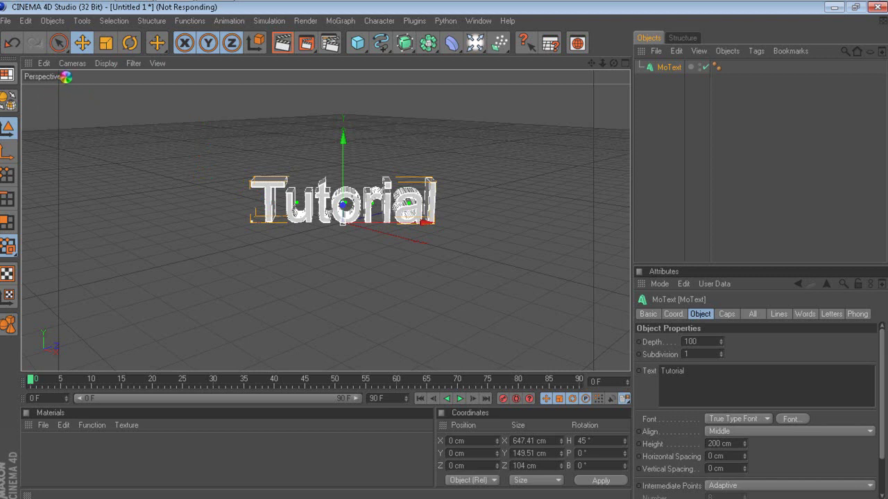
drag(126, 148, 130, 176)
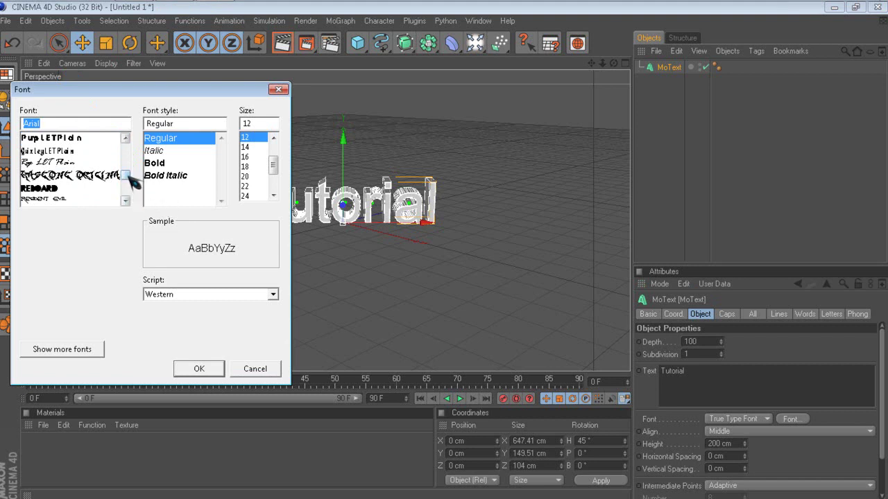
drag(129, 179, 125, 174)
click(93, 174)
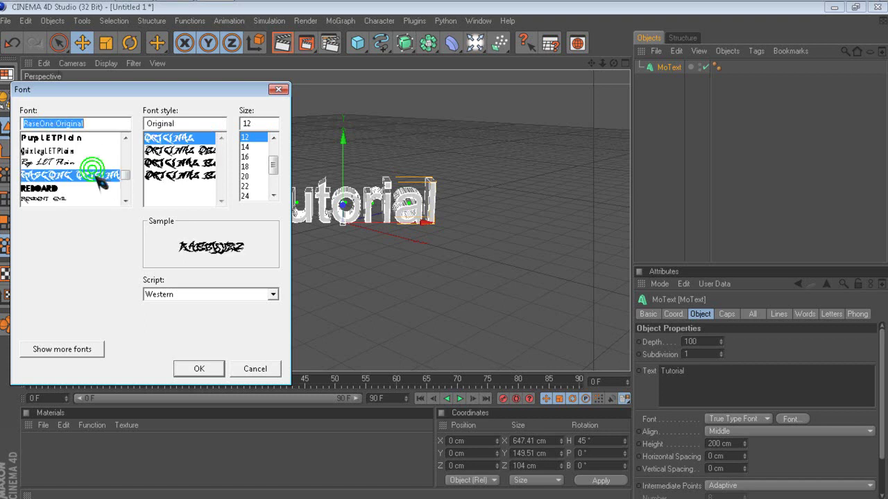
click(199, 370)
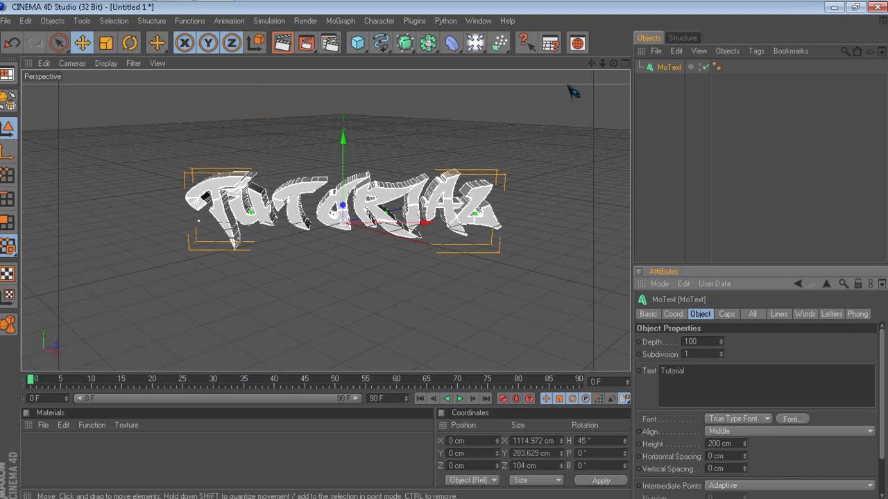
click(694, 90)
click(670, 68)
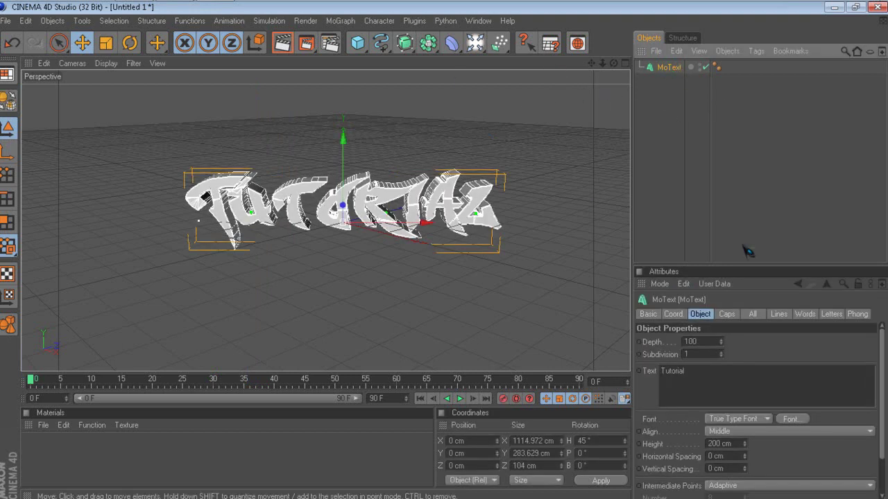
click(726, 314)
click(700, 313)
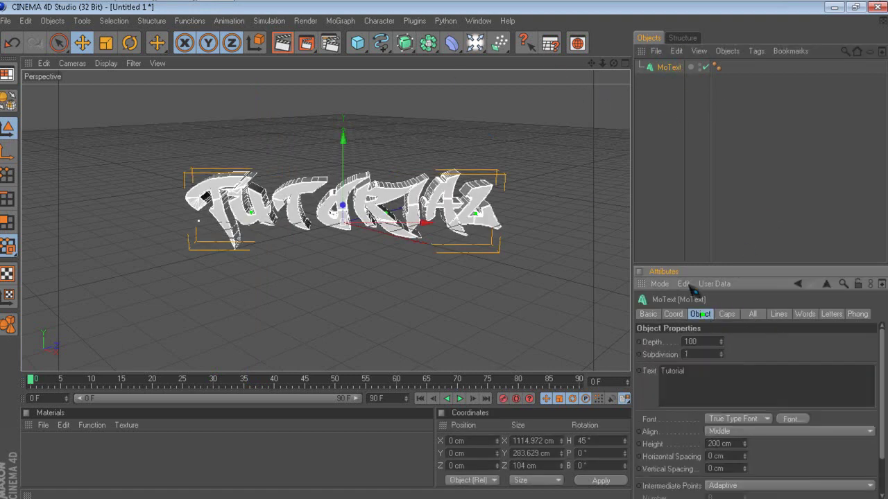
Step: Make the MoText object editable and expand its hierarchy down to the individual letters
click(670, 67)
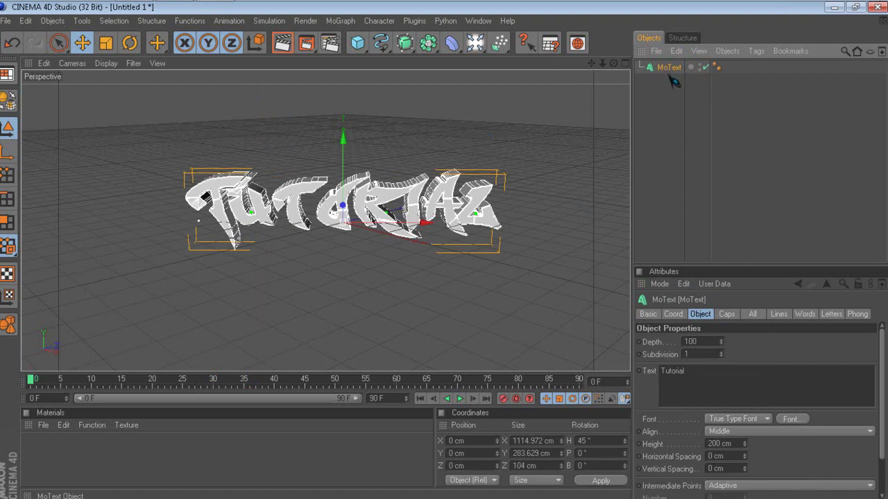
key(c)
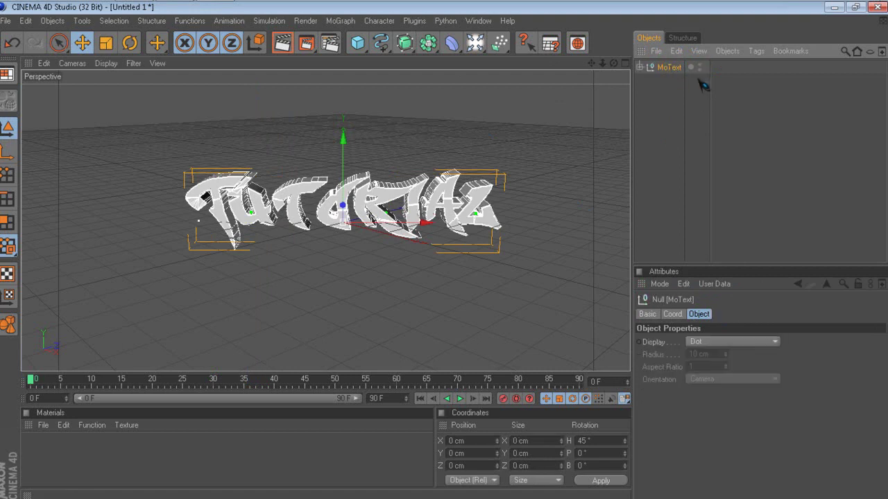
click(641, 67)
click(646, 79)
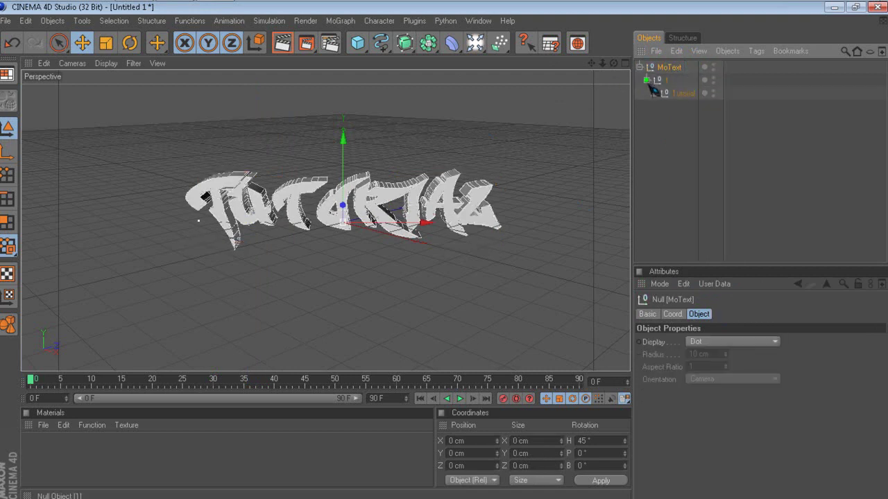
click(653, 93)
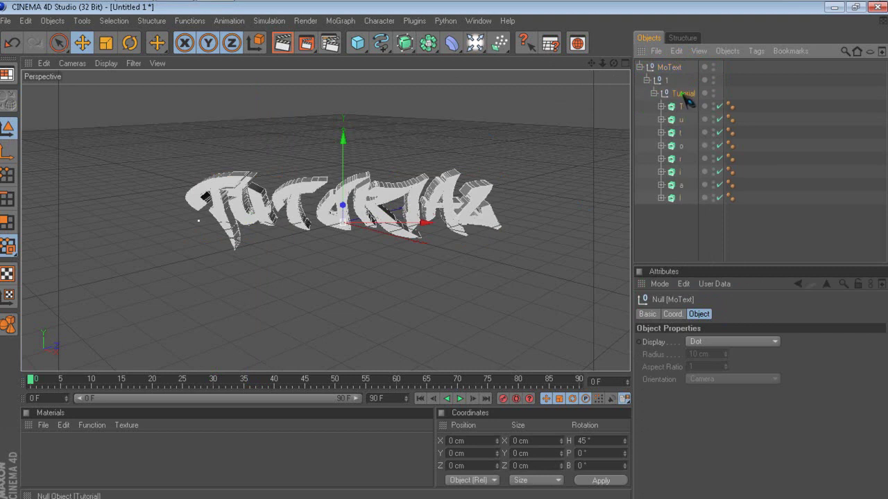
Step: Move the Tutorial null out to the top level of the hierarchy and delete the leftover MoText null with its child
drag(667, 67, 666, 64)
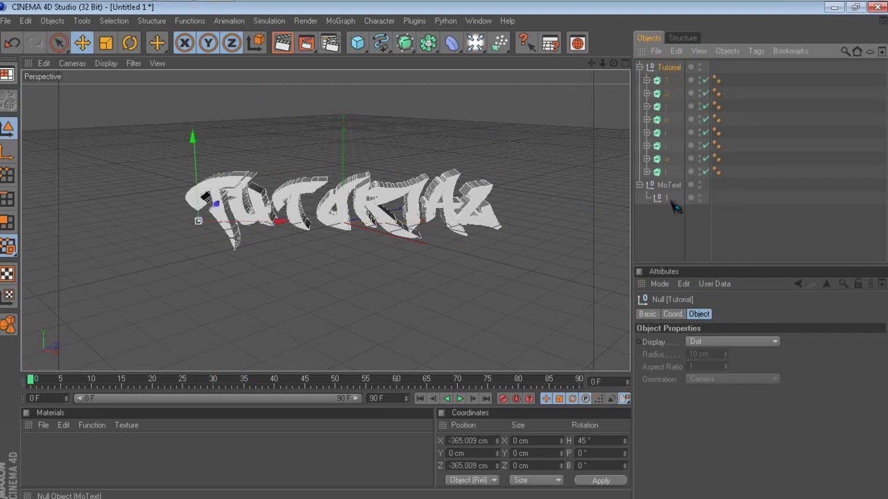
click(676, 52)
click(709, 147)
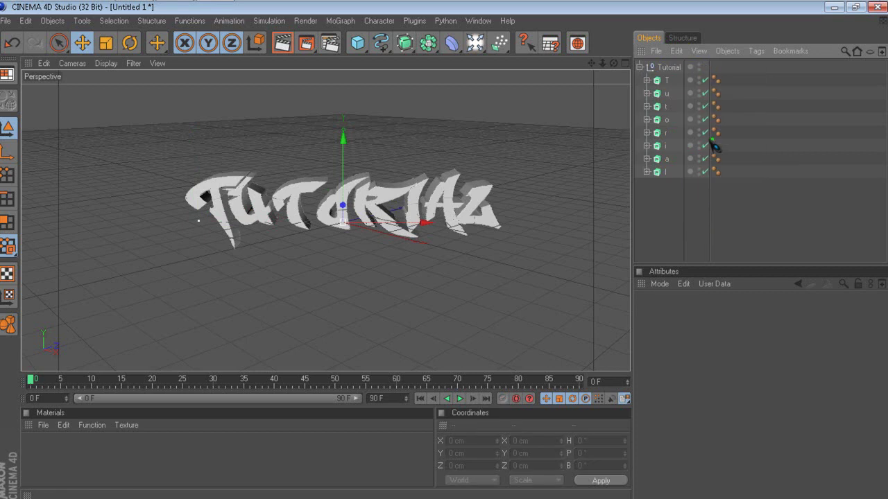
Step: Rotate the letters T, u and t individually, giving T about H 18.7°, B 10.2° and t about H -7.6°, P 3.4°, B -2.8°
click(669, 80)
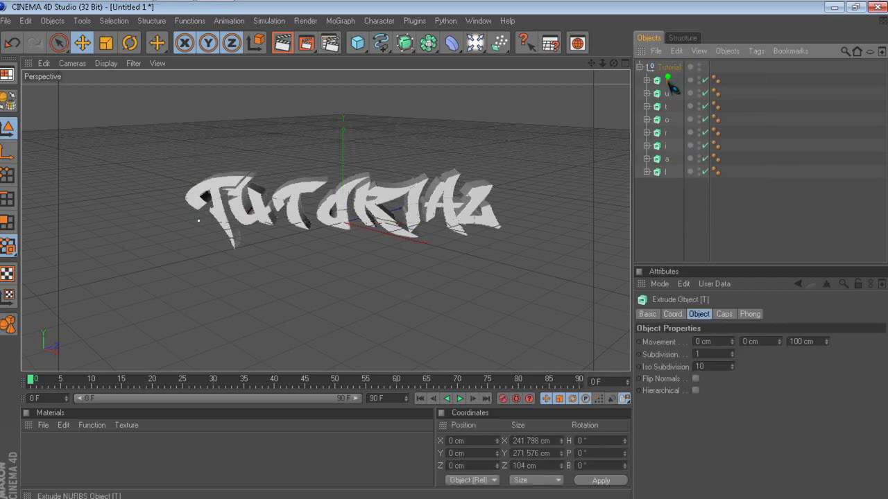
click(130, 43)
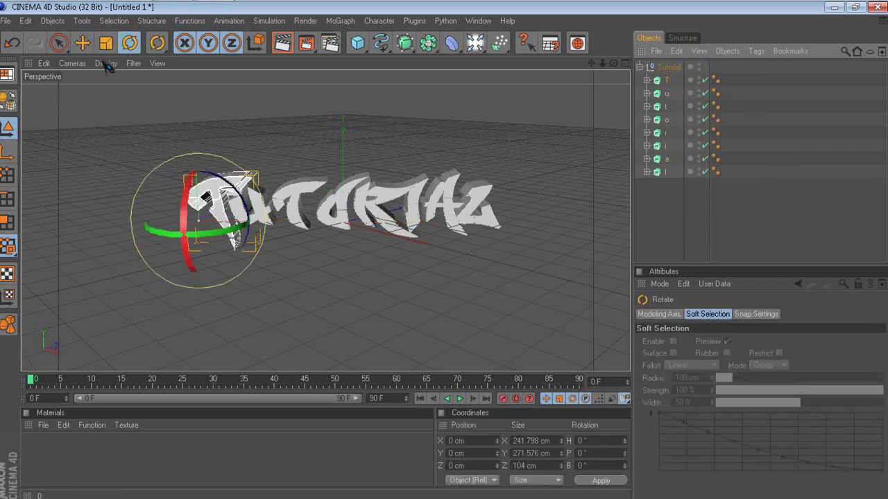
drag(222, 216, 282, 222)
click(256, 212)
click(666, 107)
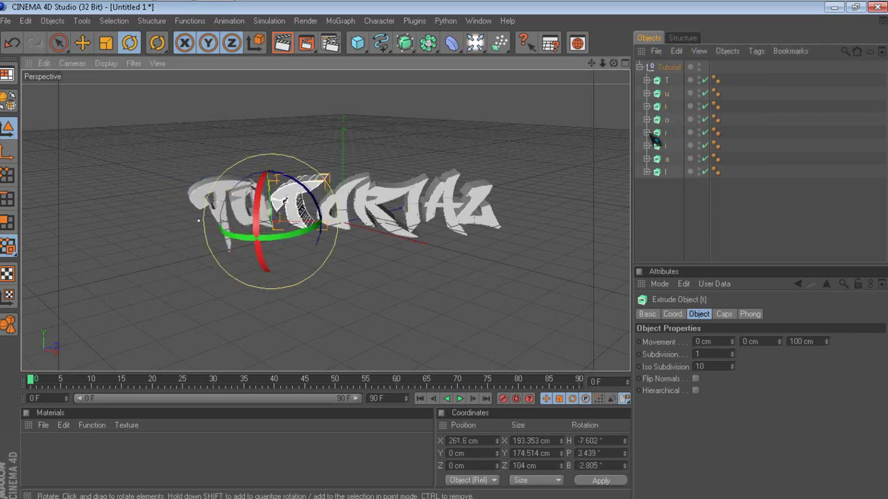
Step: Rotate the letters o, r and i individually, giving r about H 10.8°, B 8.8° and i about H -10.2°, P 4.9°, B -7.4°
click(665, 119)
drag(339, 212, 324, 218)
click(665, 132)
drag(392, 198, 360, 215)
click(657, 146)
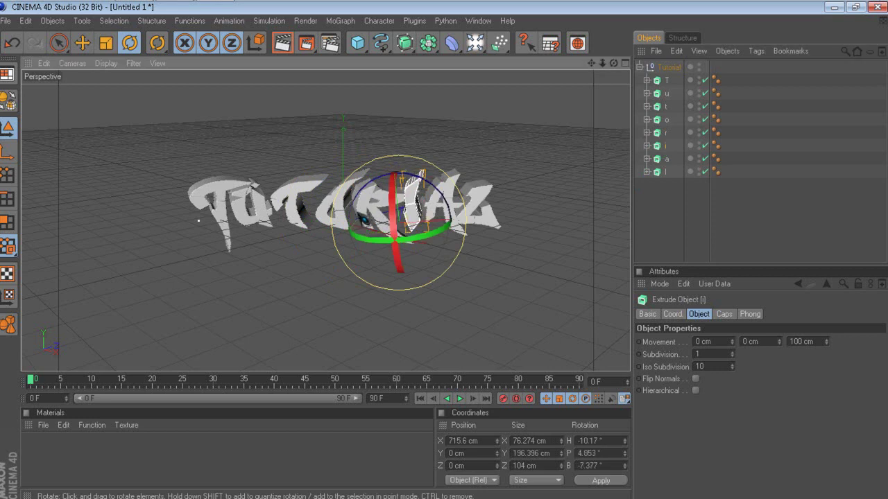
Step: Rotate the last two letters, a and l, individually, giving l about H 9.4°, P -16.4°, B -5.2°
click(666, 158)
drag(450, 212, 420, 220)
click(658, 172)
drag(493, 219, 497, 198)
click(765, 215)
Step: Move the third and fourth letters, t and o, closer to the letters before them to tighten the spacing
click(665, 80)
click(82, 43)
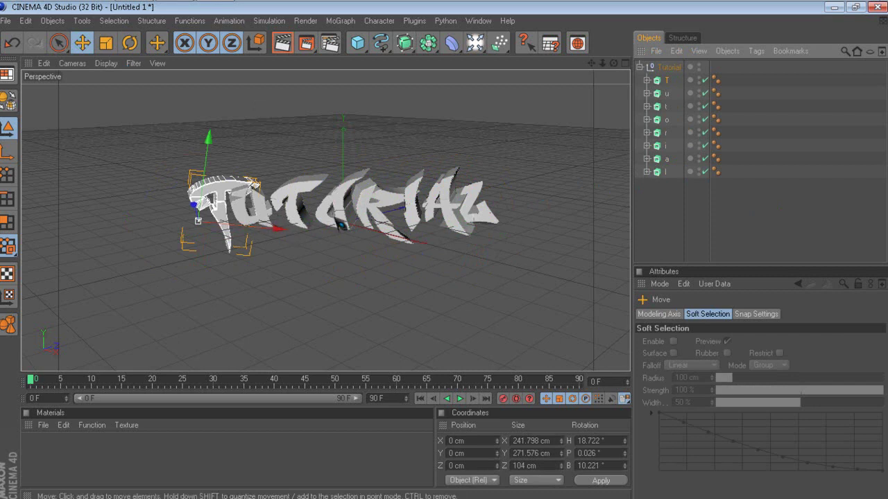
click(666, 106)
drag(352, 223, 341, 222)
drag(263, 220, 258, 219)
click(667, 119)
drag(341, 219, 310, 215)
Step: Move the letters r and i closer to the o, placing r at about X 494 cm, Y 8 cm, Z -10 cm
click(665, 134)
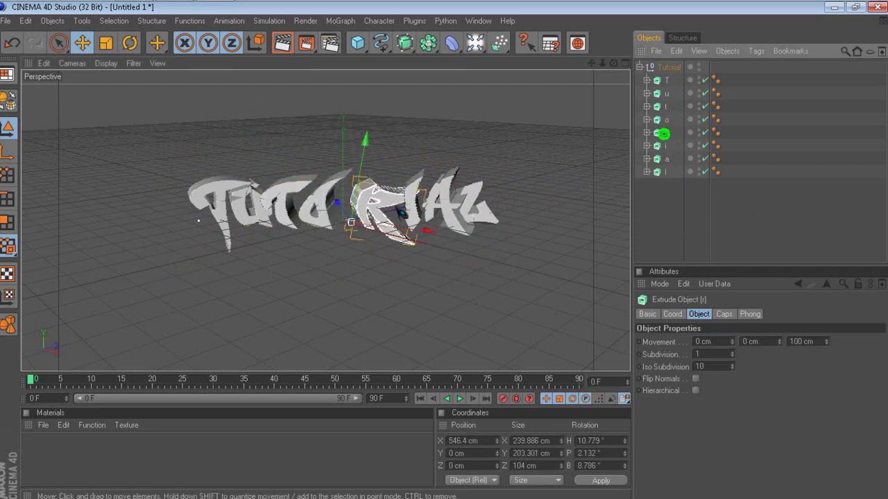
drag(433, 233, 418, 230)
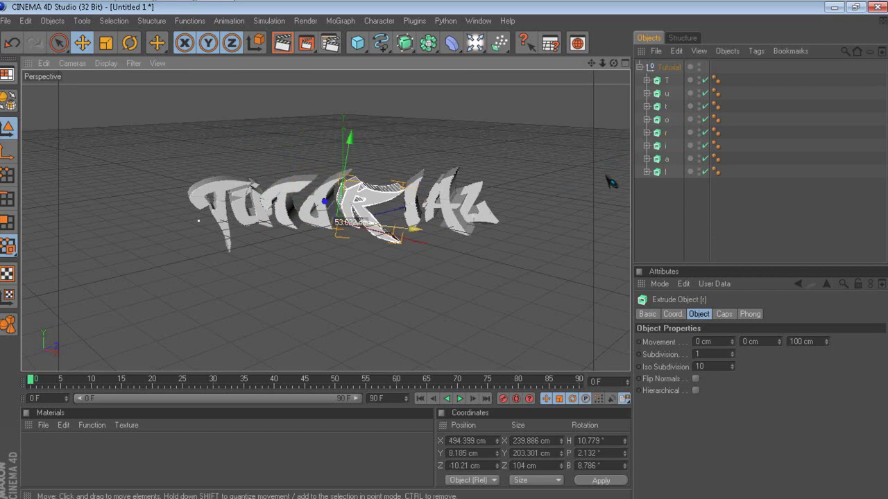
click(667, 146)
drag(478, 217, 440, 250)
Step: Move the letters a and l closer to the i, placing l at about X 882 cm, Y -4 cm, Z -8 cm
click(664, 159)
click(668, 171)
click(667, 172)
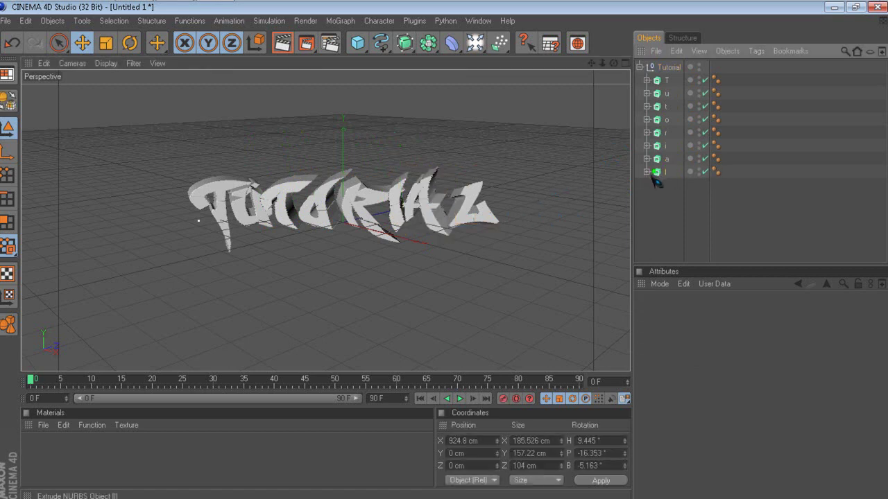
drag(449, 199, 447, 200)
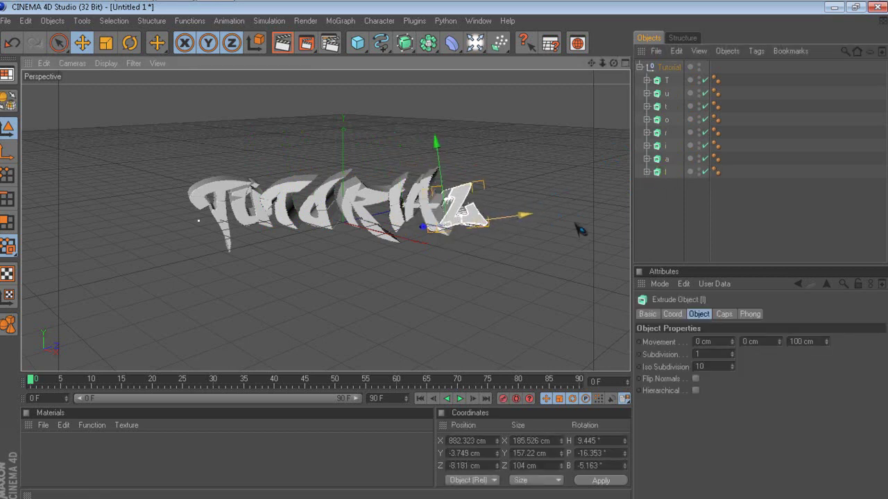
click(742, 231)
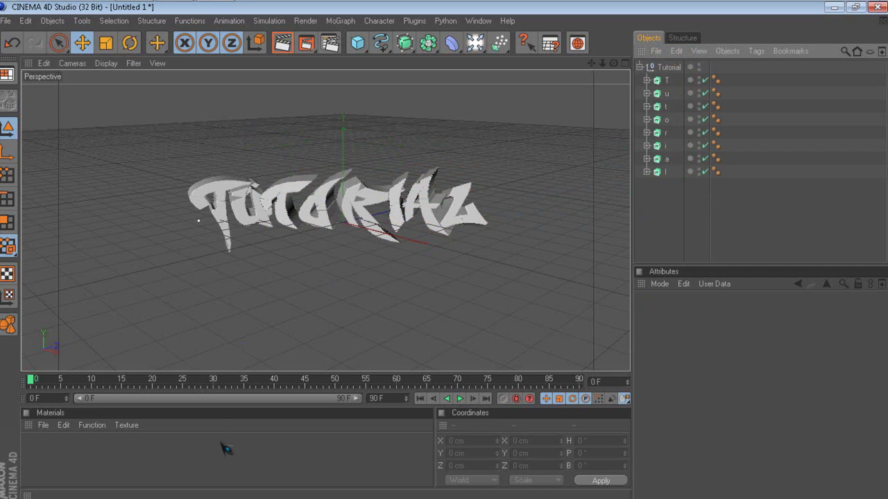
Step: Create a new material and set its colour to a light grey of RGB 200, 200, 200
double_click(170, 463)
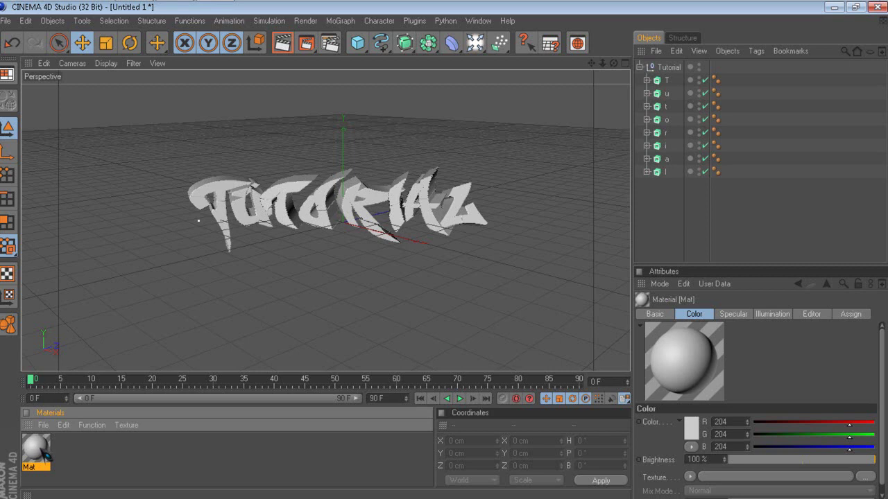
double_click(34, 449)
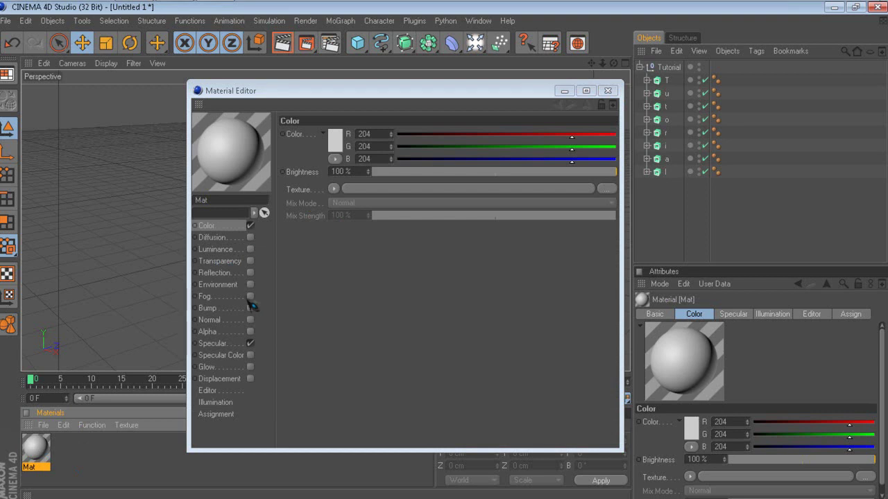
click(334, 138)
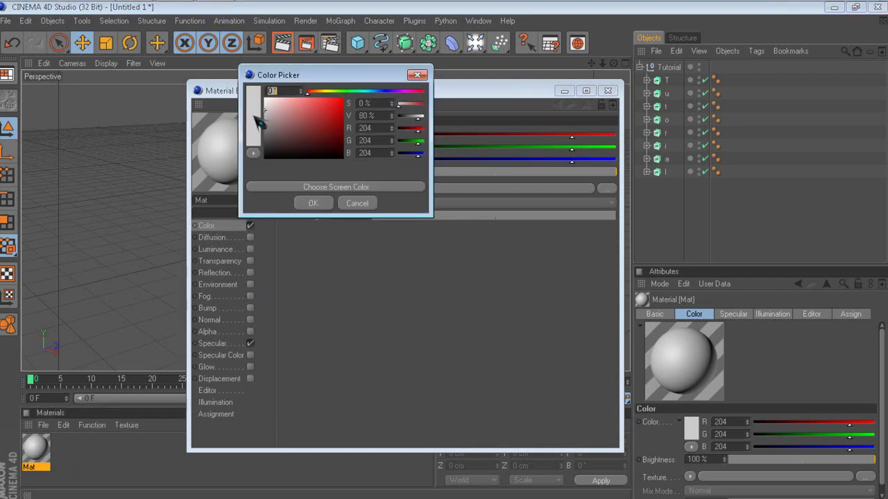
drag(273, 113, 266, 118)
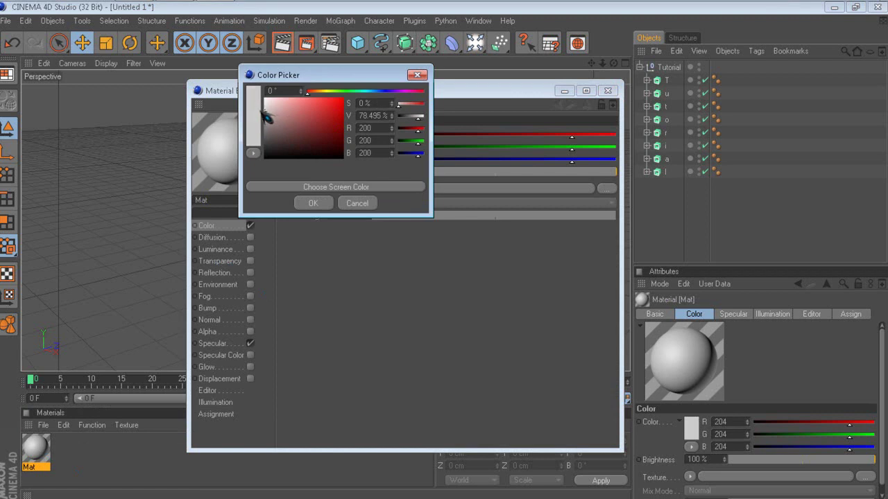
click(313, 203)
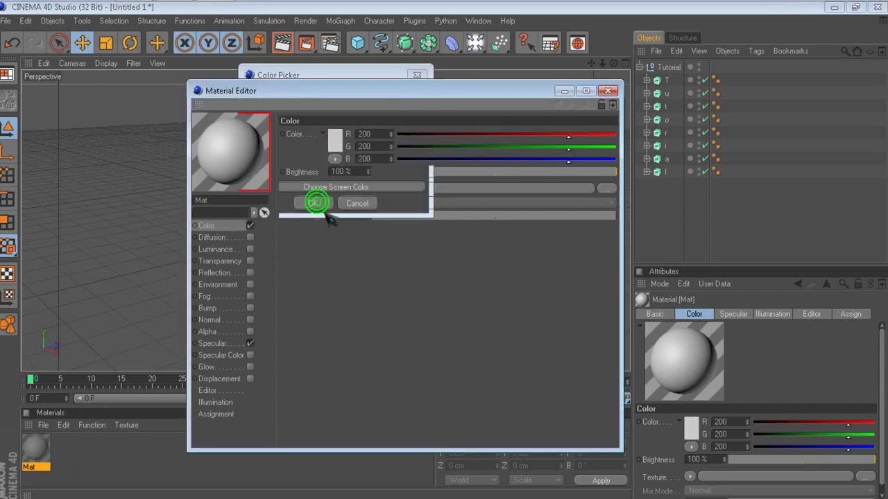
Step: Enable the material's reflection with a Fresnel texture, 30% brightness and 46% mix strength, and close the Material Editor
click(250, 272)
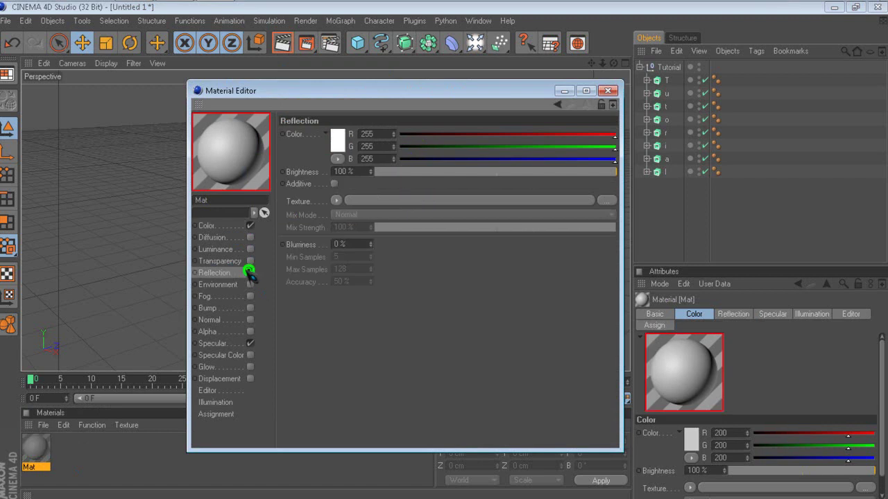
click(336, 200)
click(366, 321)
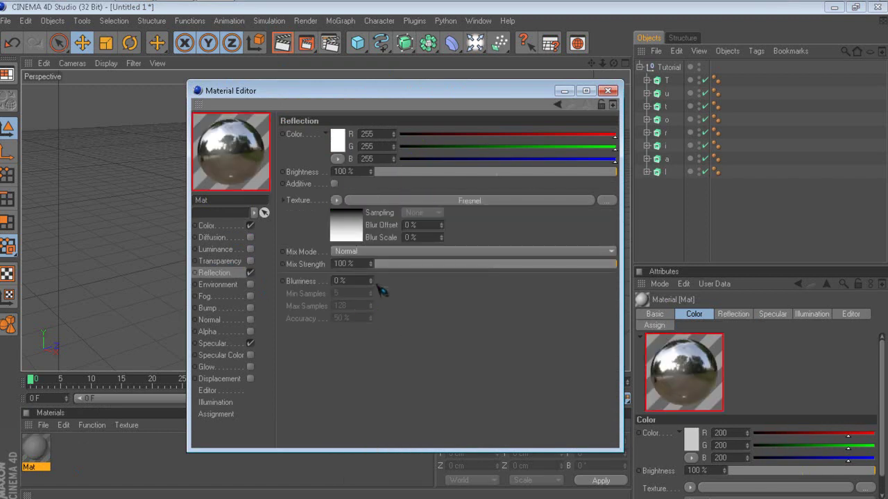
click(441, 172)
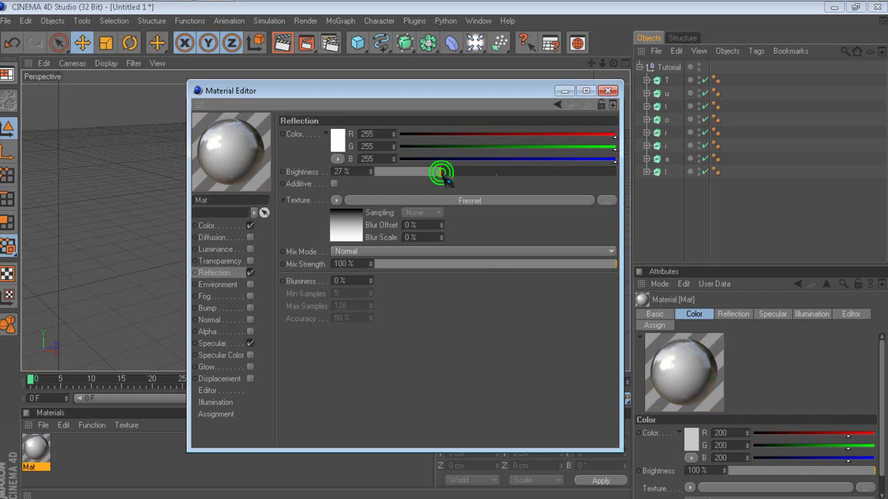
click(447, 172)
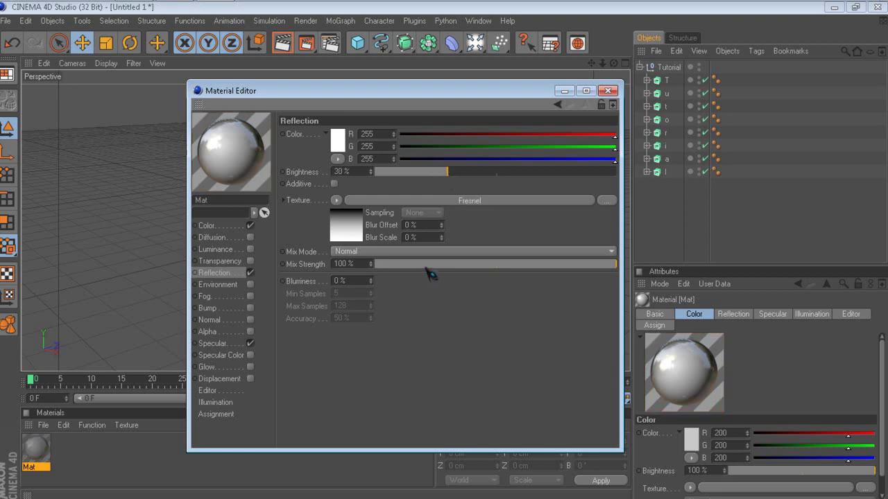
drag(436, 267, 484, 267)
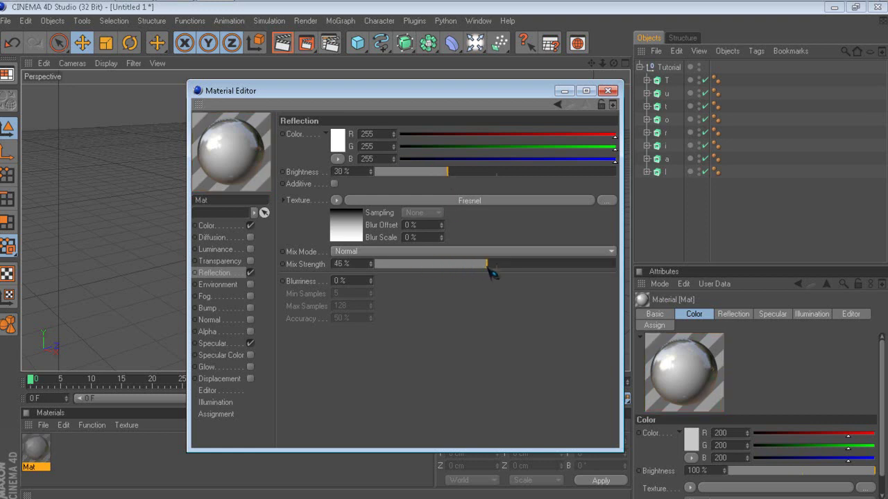
click(607, 90)
Step: Apply the material Mat to the letter T and copy its texture tag onto every other letter
drag(39, 454, 277, 212)
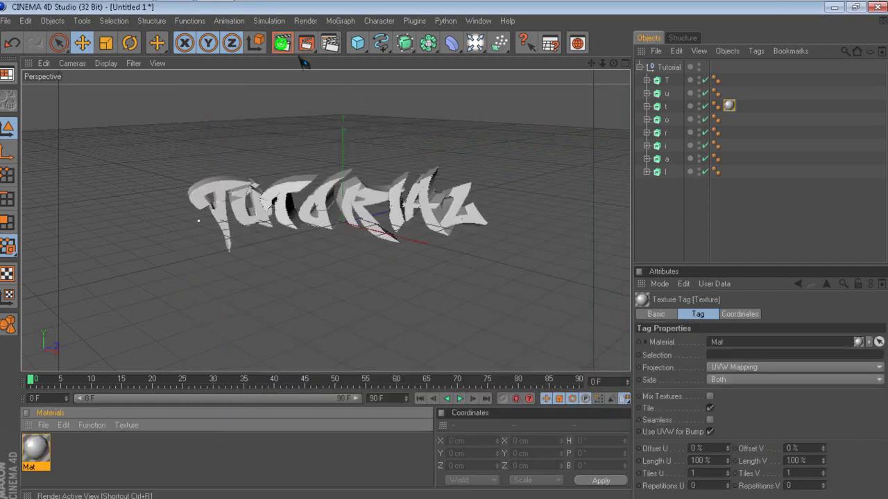
drag(730, 111, 729, 81)
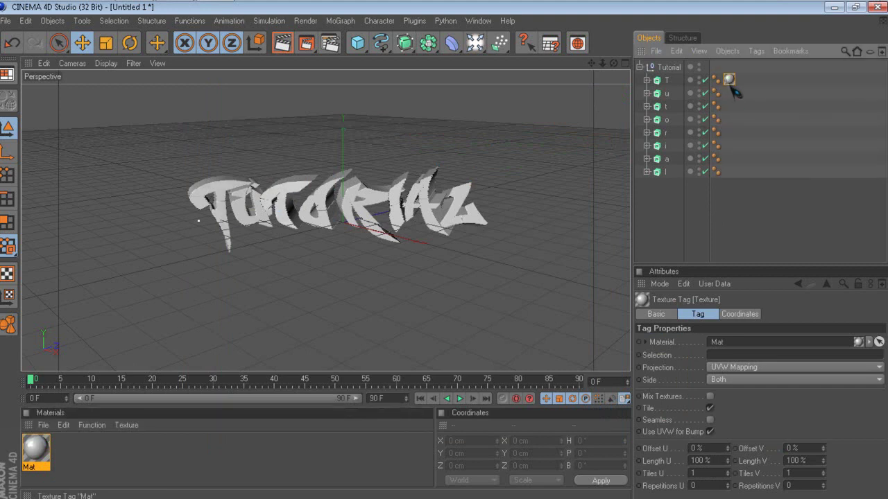
drag(661, 86, 741, 85)
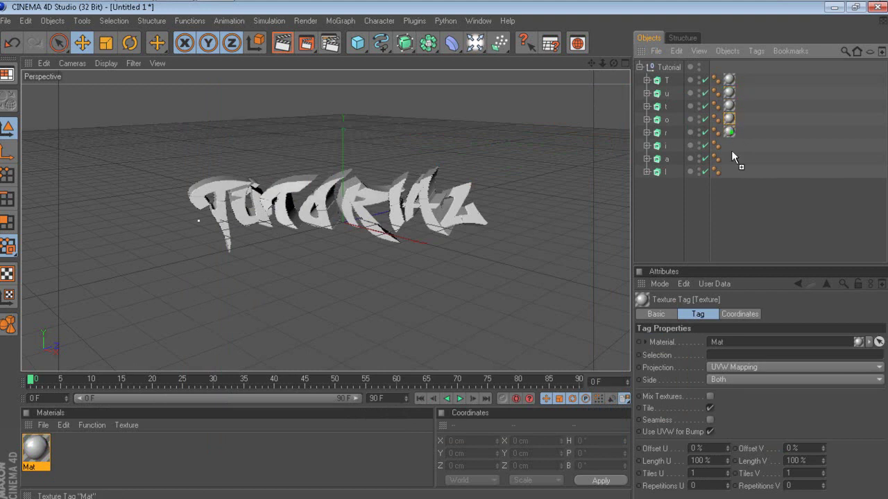
click(676, 51)
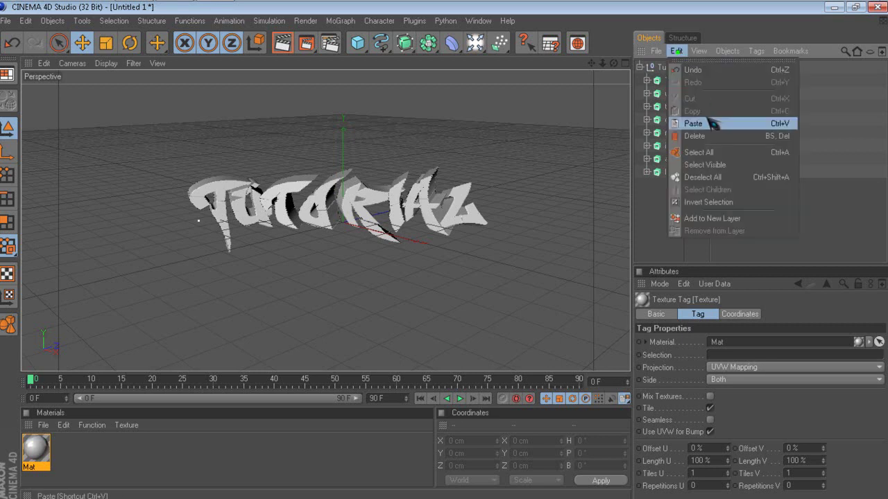
click(709, 137)
mouse_move(732, 161)
ctrl+mouse_down()
mouse_move(728, 146)
mouse_move(732, 171)
ctrl+mouse_up()
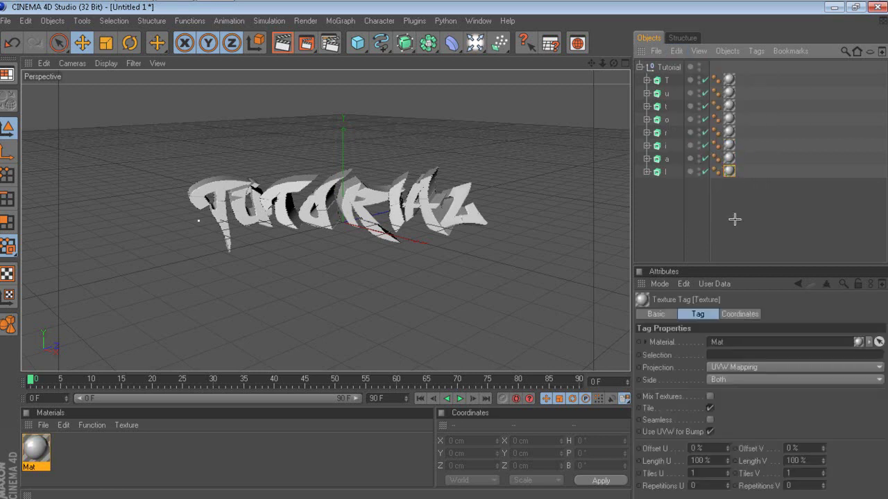
click(733, 219)
Step: Render the active view to check the material on the letters
click(285, 45)
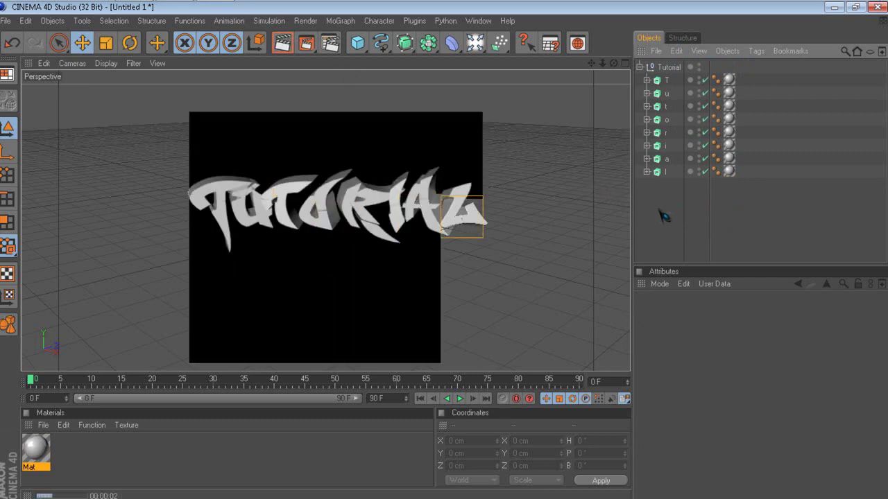
click(610, 180)
scroll(372, 131, down, 1)
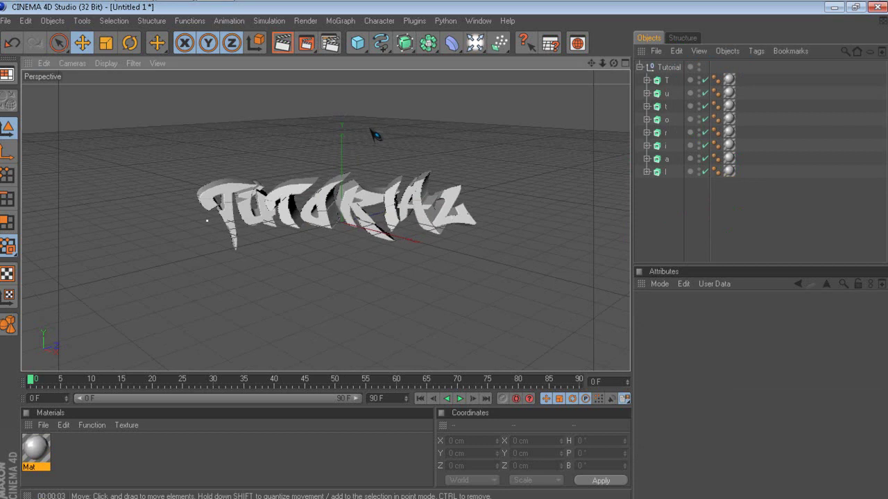
Step: Examine the GreyscalegorillaLightKitPro1 presets in the Content Browser, previewing Softbox.c4d and OverheadSoftbox.c4d, and close it
click(478, 21)
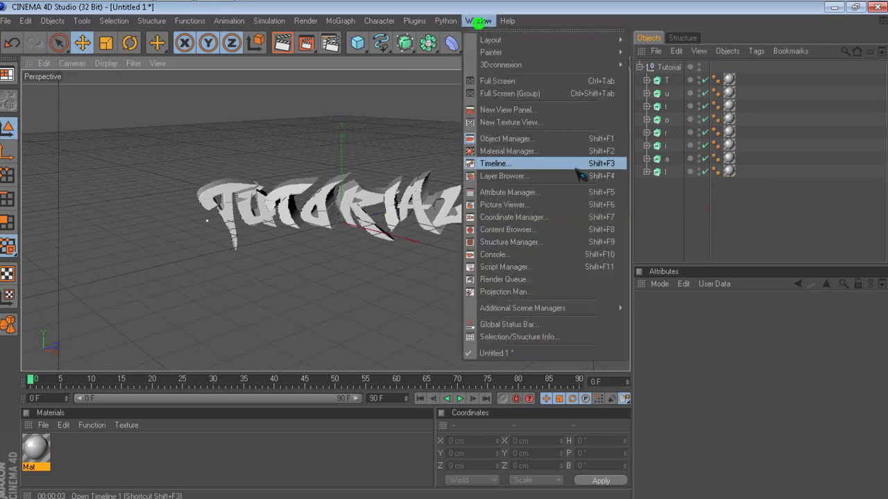
click(735, 198)
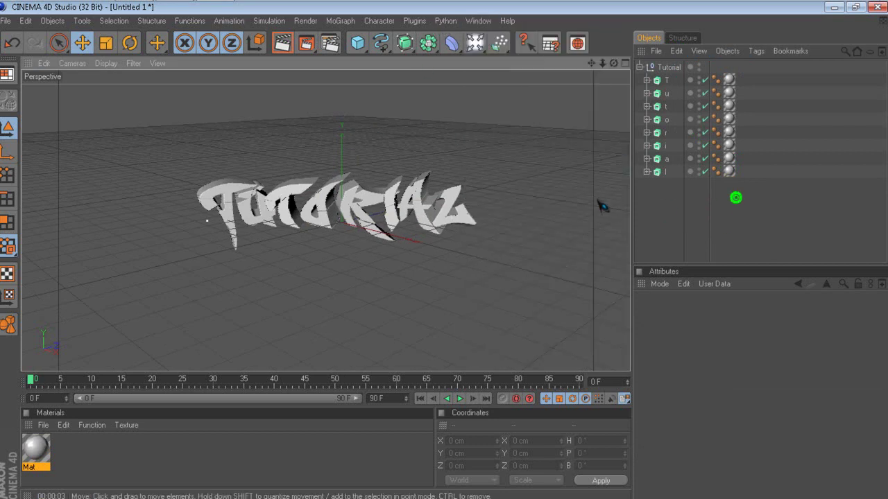
click(471, 21)
click(534, 230)
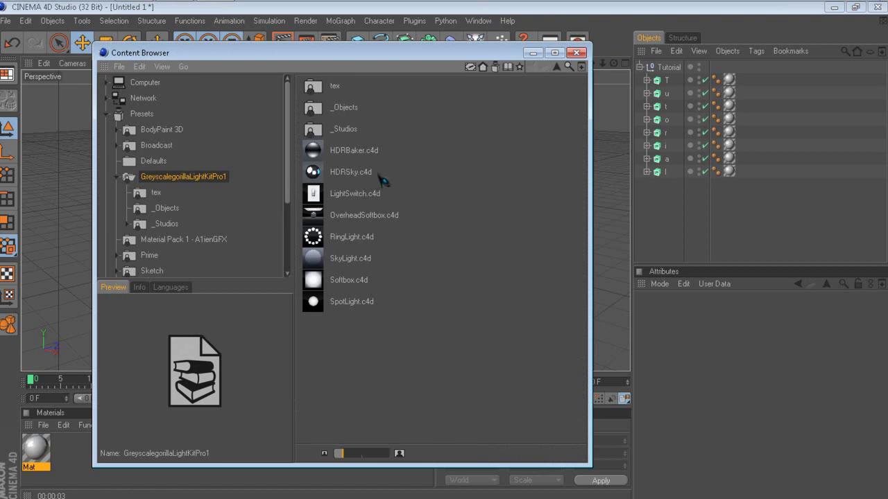
click(354, 280)
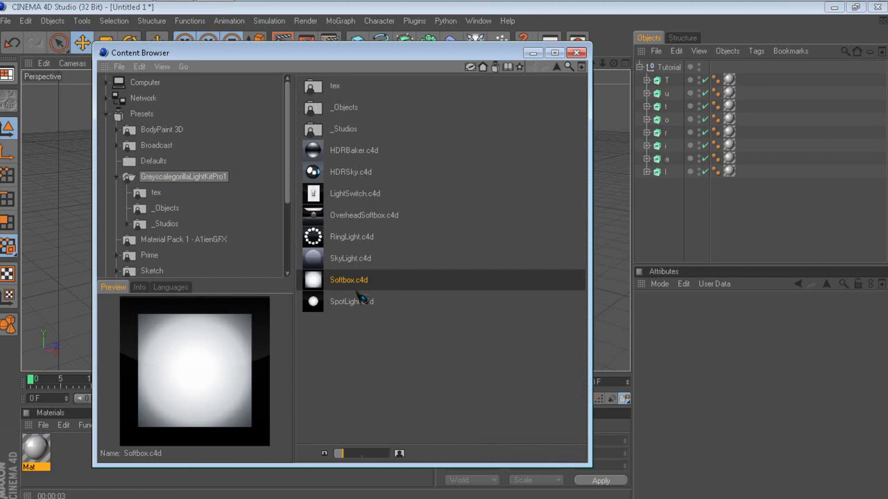
click(367, 216)
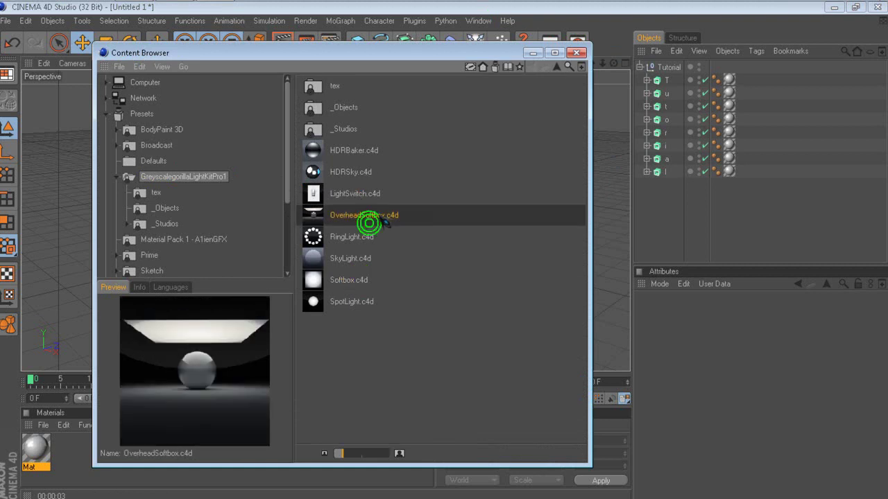
click(576, 53)
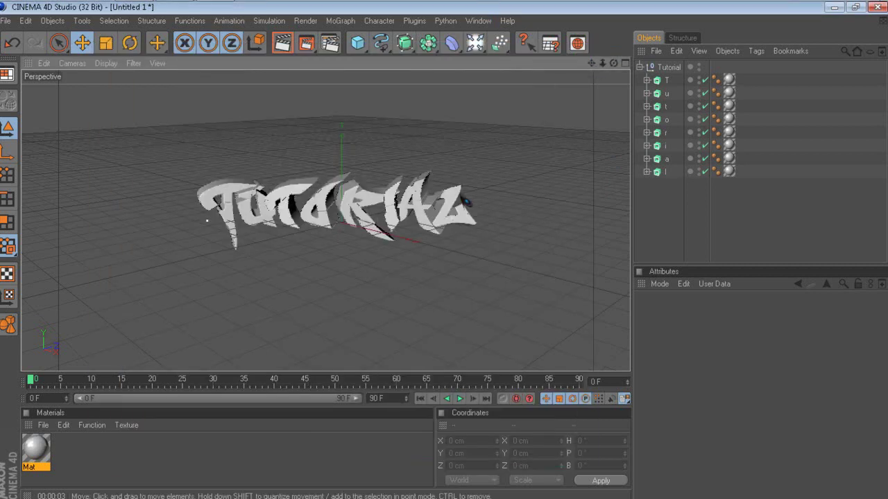
scroll(461, 198, down, 1)
drag(591, 63, 589, 75)
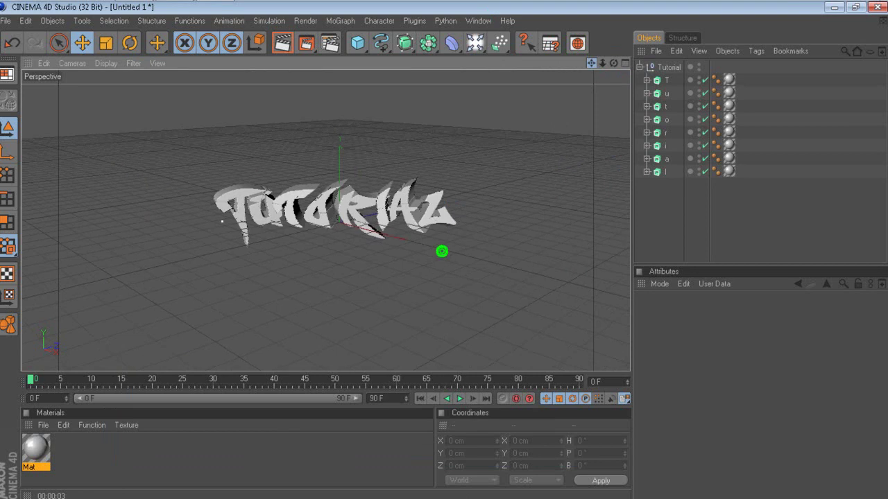
click(357, 43)
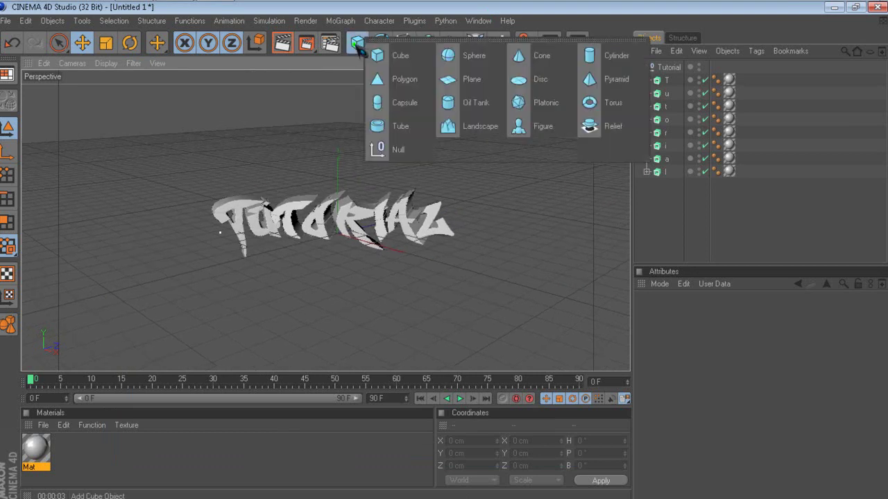
click(469, 80)
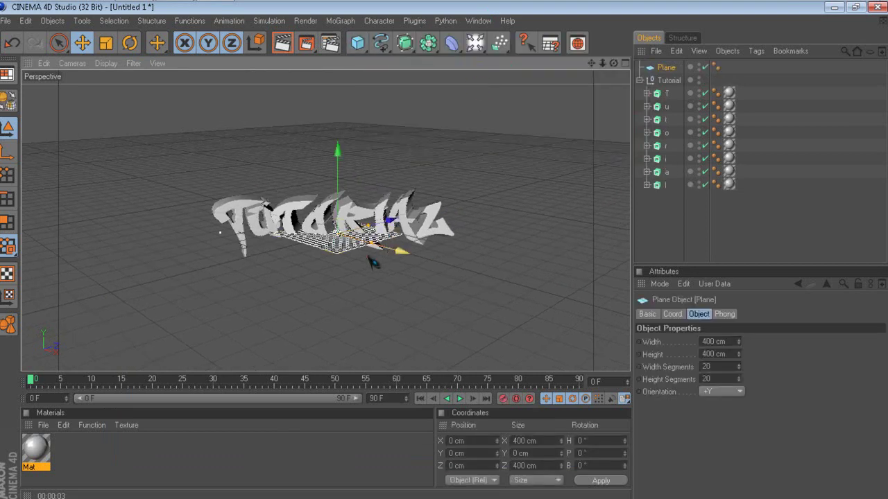
click(130, 43)
drag(344, 250, 421, 235)
click(82, 43)
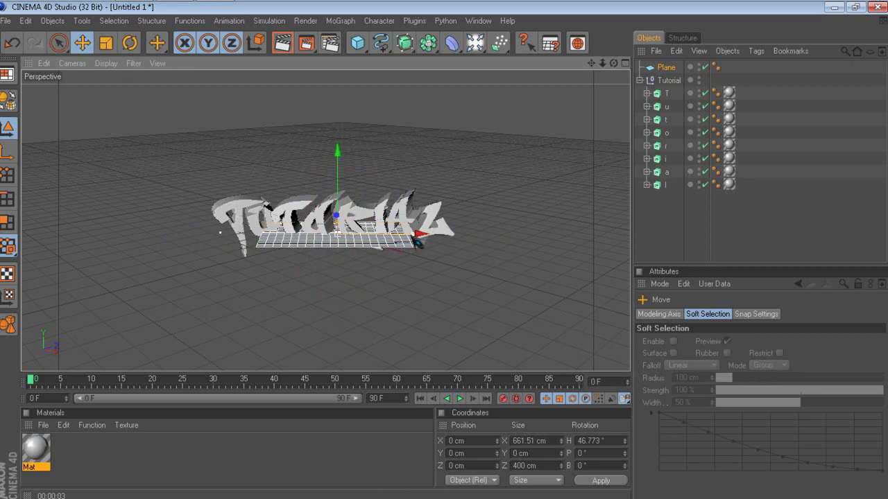
drag(421, 235, 797, 234)
drag(337, 208, 337, 274)
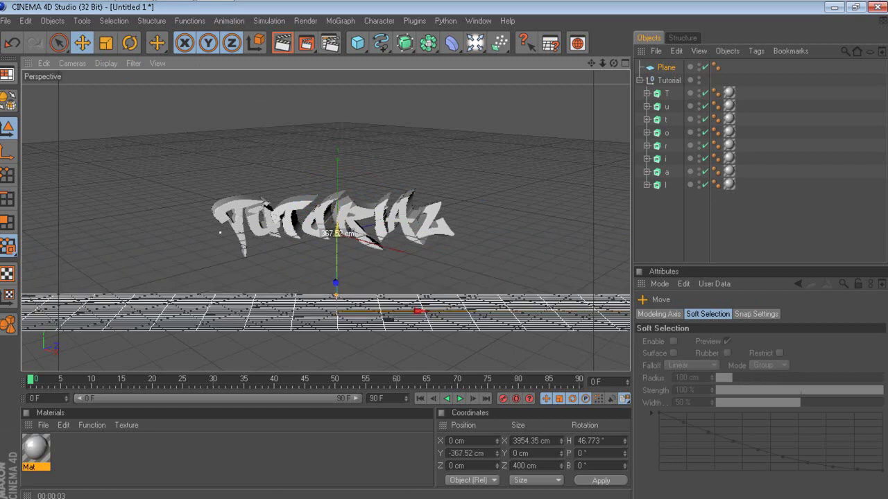
drag(337, 233, 337, 184)
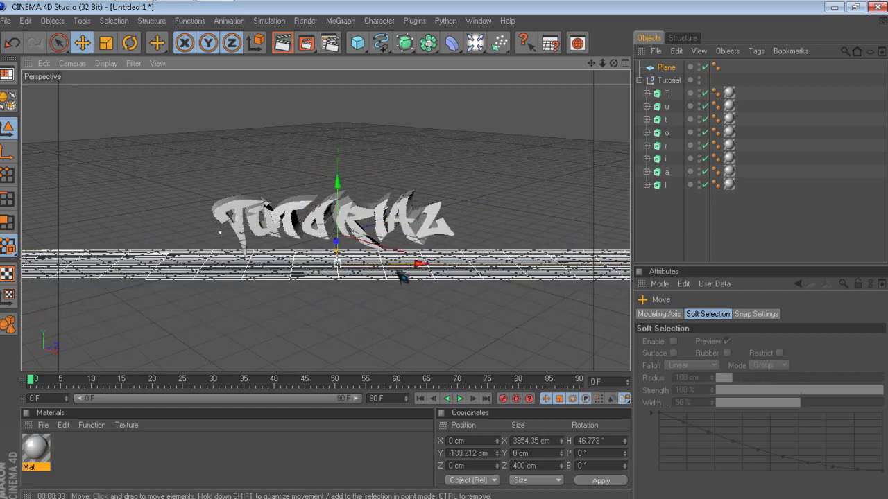
click(106, 43)
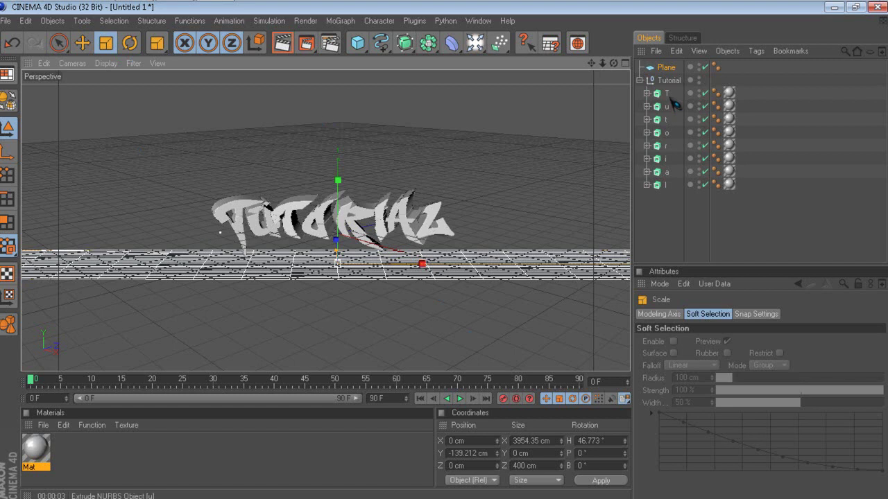
click(677, 54)
click(701, 123)
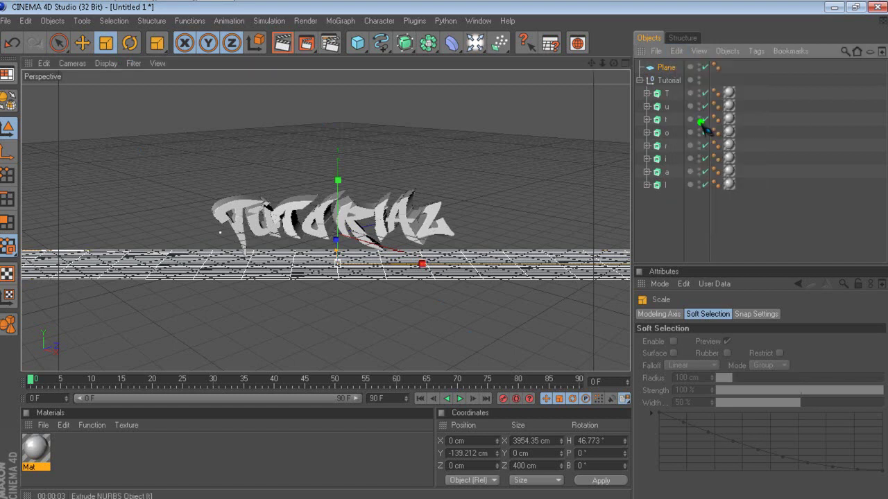
click(667, 68)
click(742, 64)
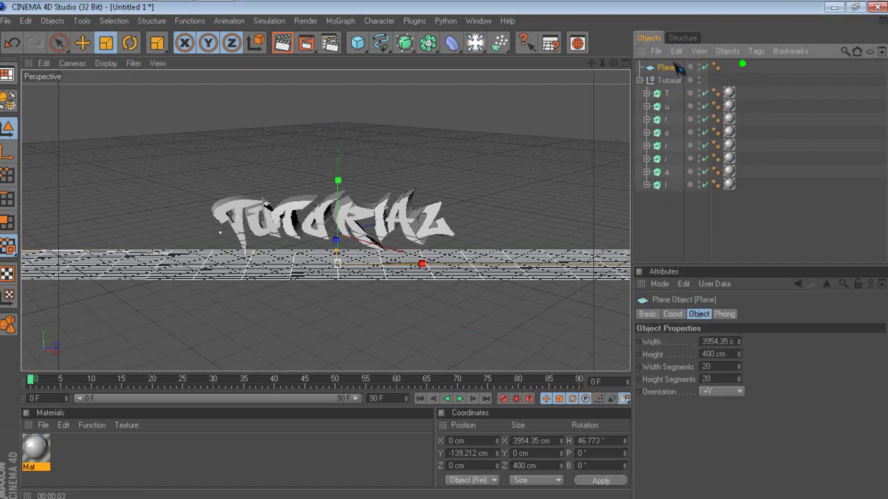
click(677, 51)
click(726, 122)
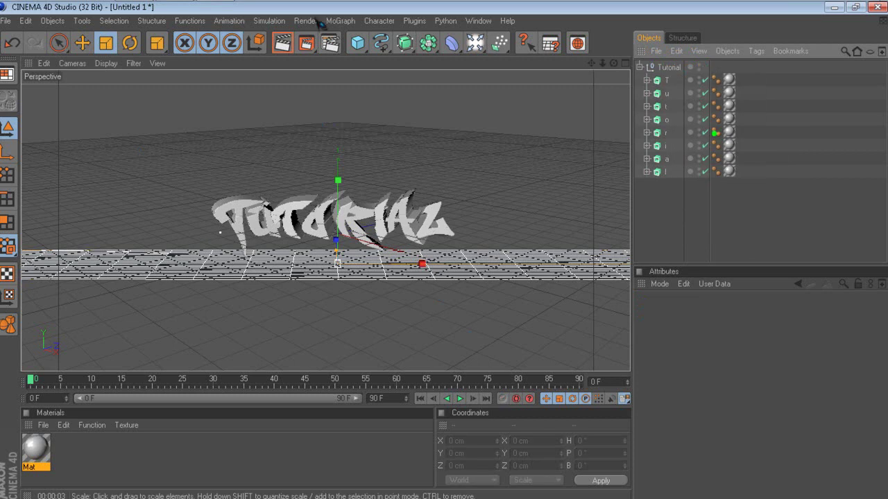
Step: Add a plane to the scene and rotate it to a heading of about 49° and a bank of 50°
click(360, 46)
click(478, 78)
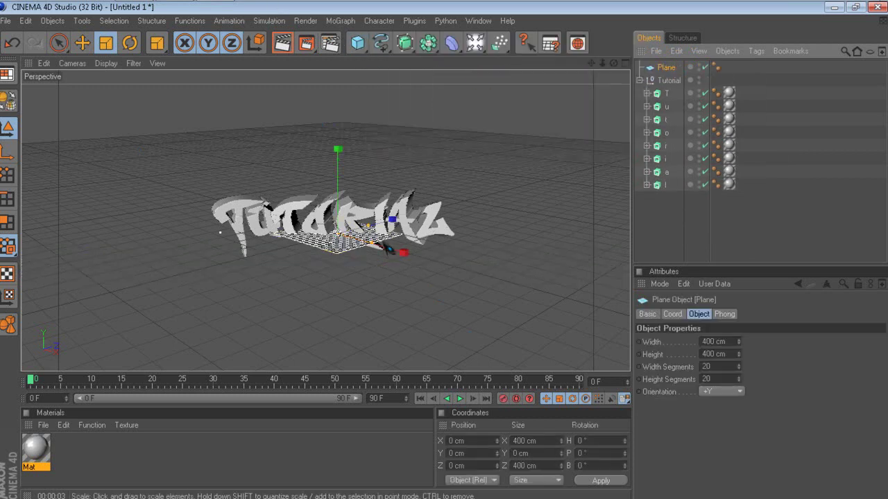
key(e)
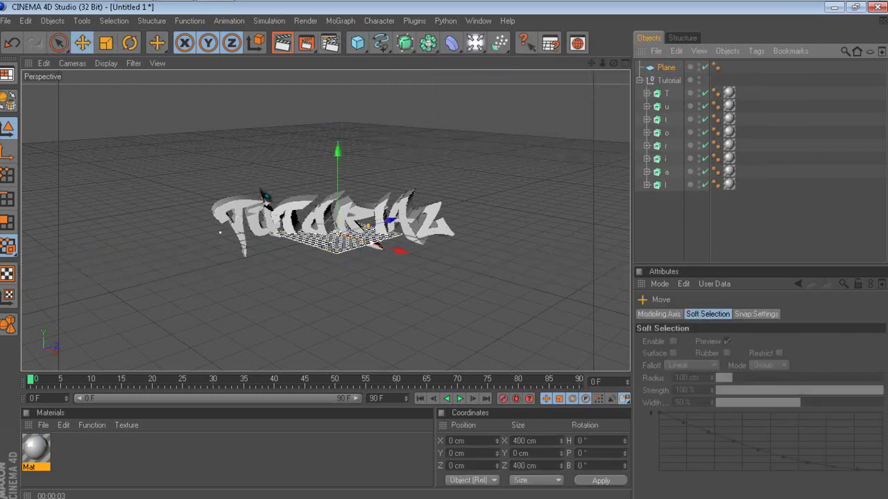
click(129, 43)
drag(388, 245, 413, 255)
click(595, 466)
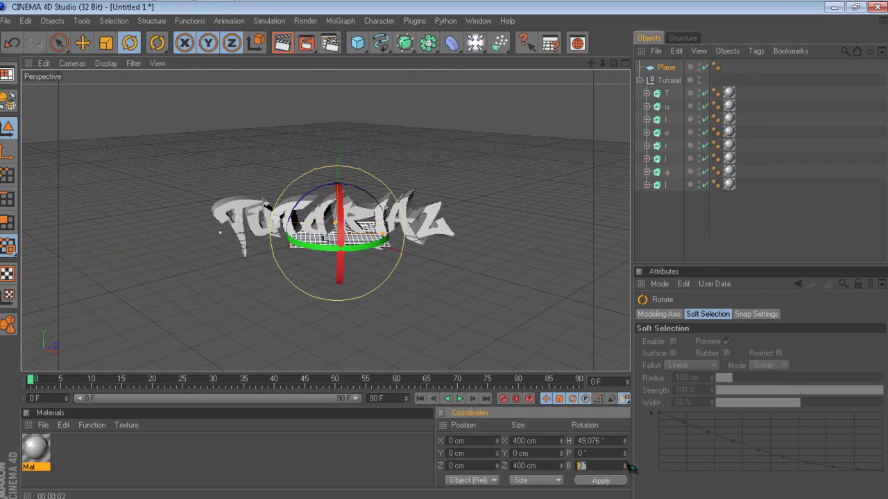
text(50)
key(Return)
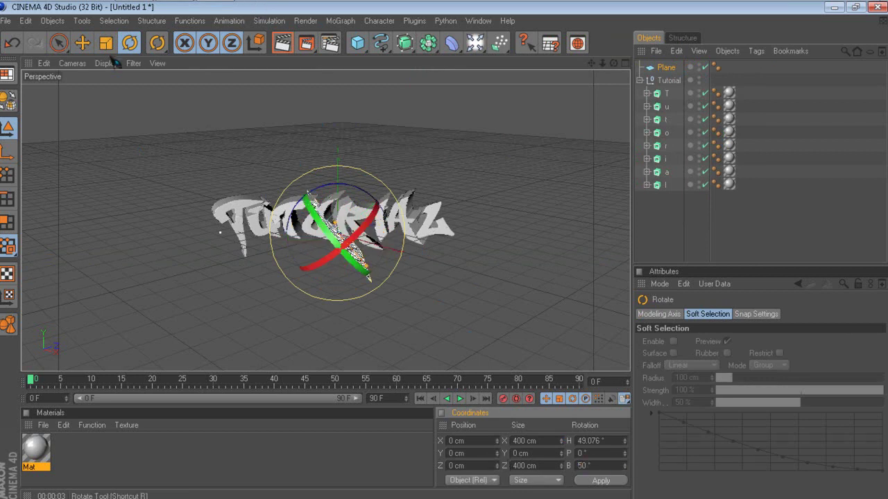
Step: Enlarge the plane to about 788 x 441 cm and place it above the text's right end, near X 471, Y 329, Z 543 cm
click(90, 48)
drag(401, 184, 544, 73)
drag(521, 179, 556, 225)
drag(490, 152, 487, 153)
click(659, 206)
click(666, 67)
right_click(665, 67)
click(694, 135)
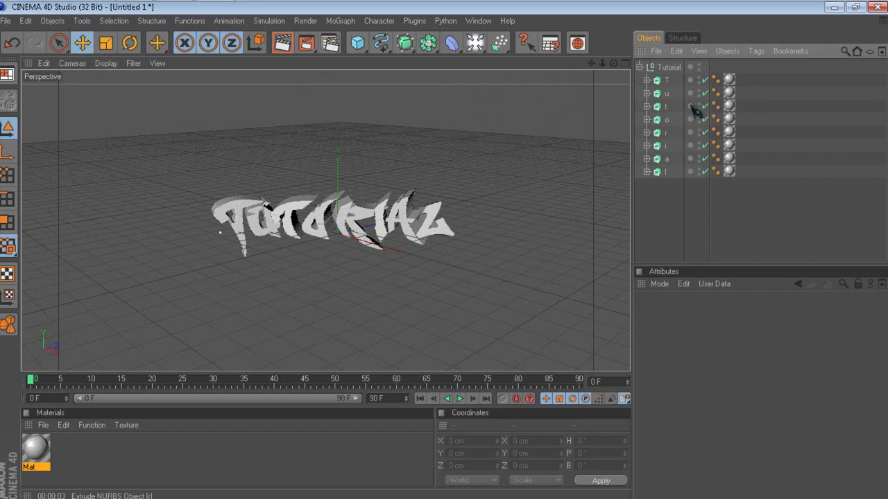
key(ctrl+z)
click(675, 51)
click(660, 70)
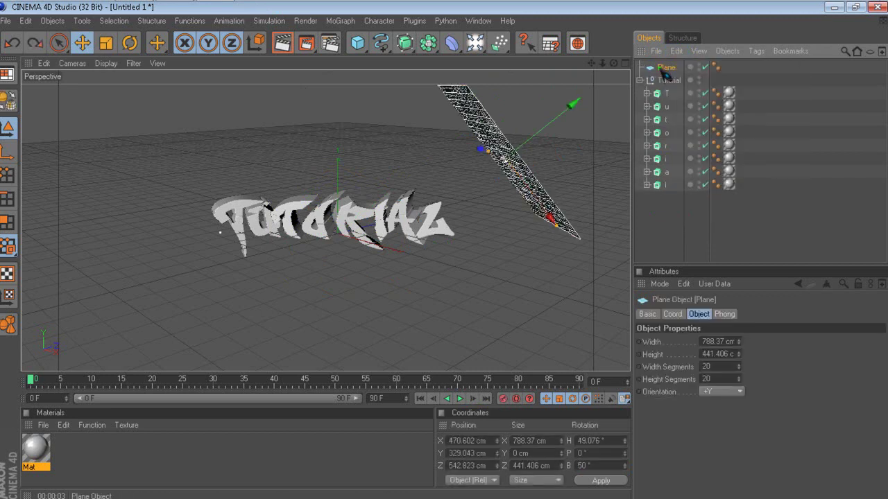
key(ctrl+c)
key(ctrl+v)
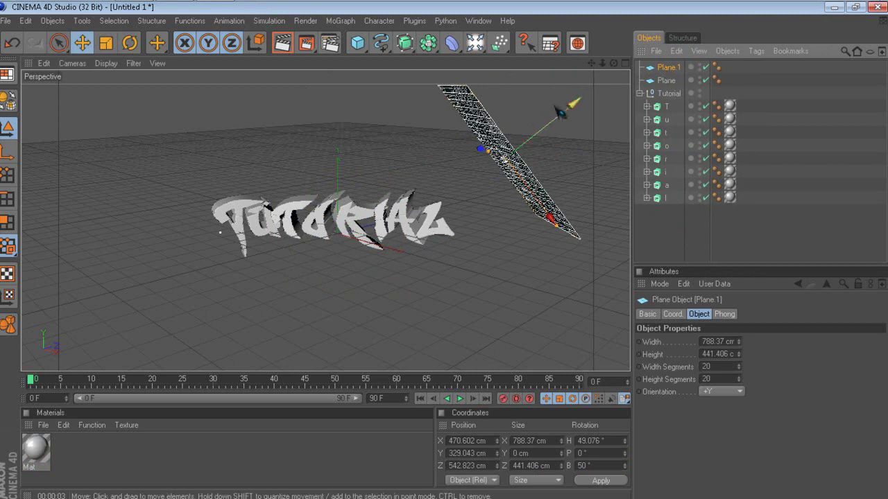
click(676, 52)
click(694, 136)
Step: Add a second plane and rotate it to a heading of about 46° and a bank of -50°
drag(357, 43, 471, 82)
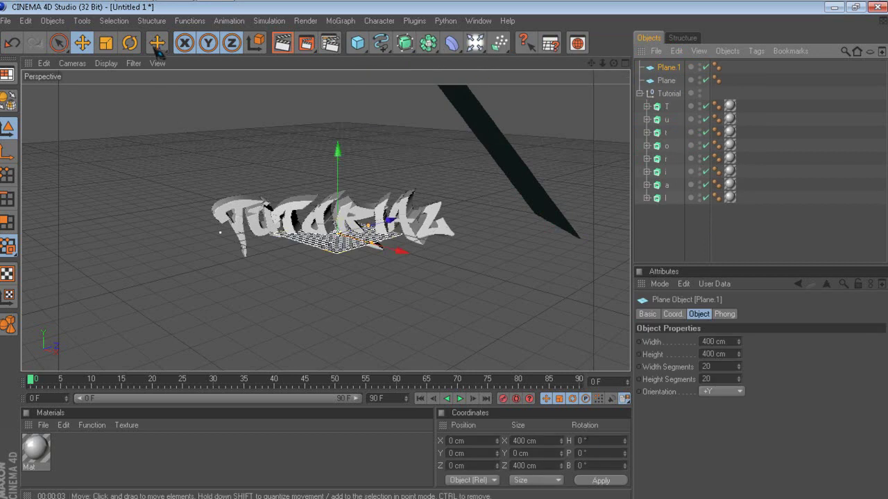
click(130, 43)
drag(357, 254, 388, 253)
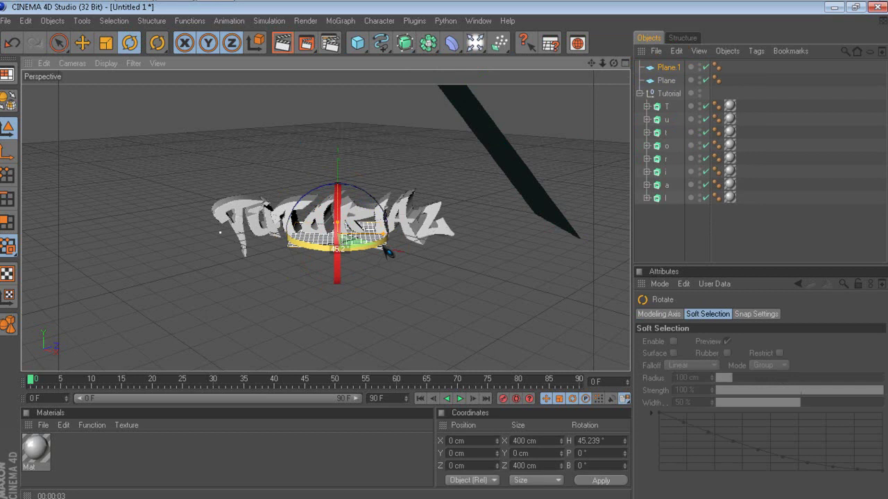
click(676, 66)
click(610, 466)
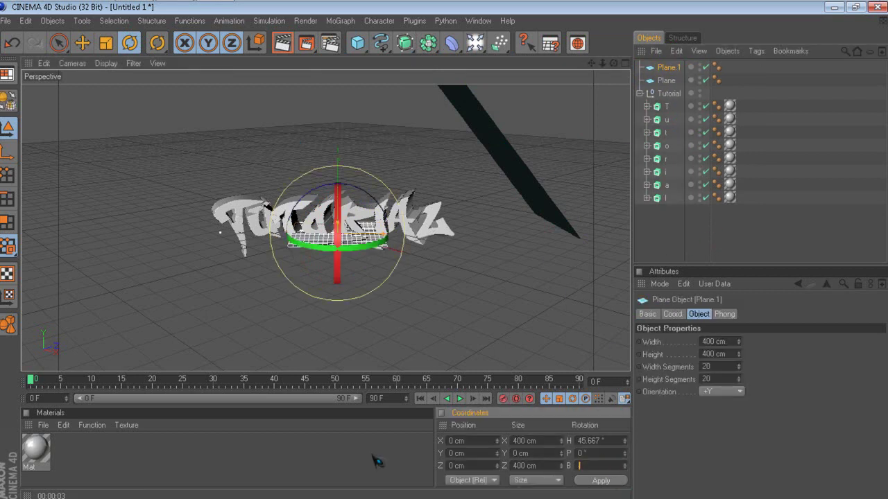
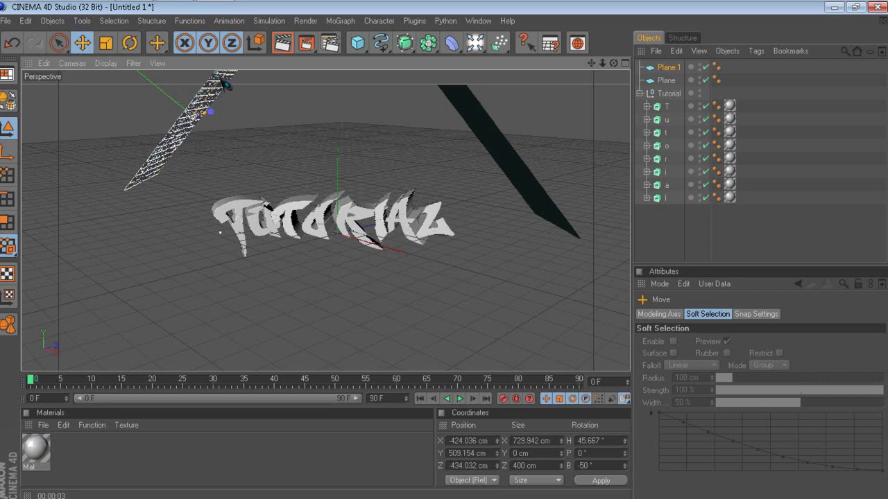
Step: Place the second plane above the text's left end, near X -514, Y 356, Z -526 cm, and enlarge it to about 858 x 452 cm
drag(210, 111, 185, 145)
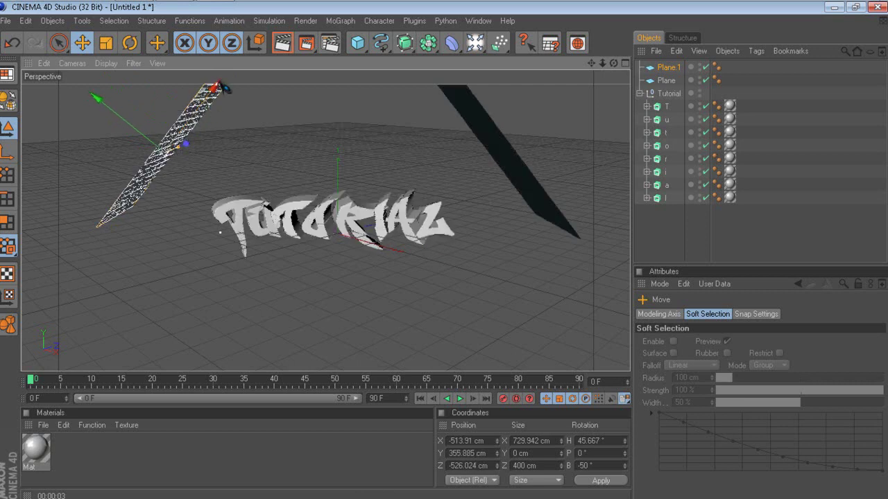
drag(208, 103, 218, 90)
drag(179, 152, 180, 150)
click(539, 257)
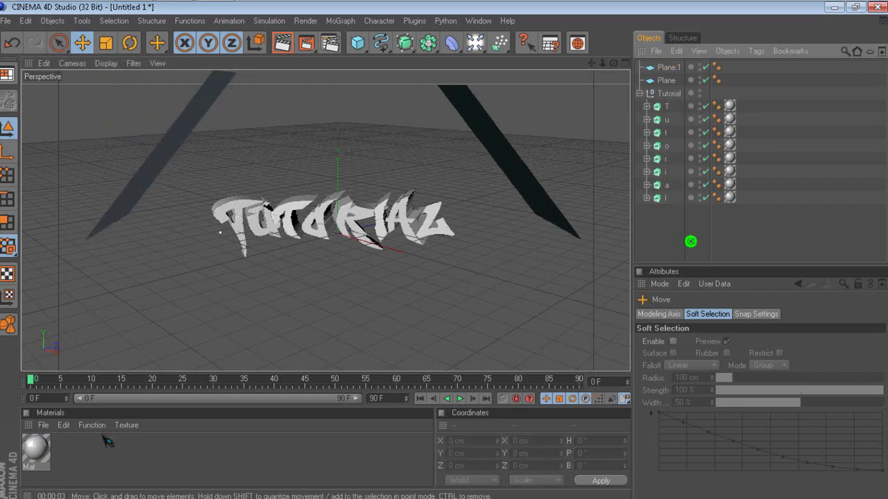
Step: Create a new material, disabling its Color channel and enabling Luminance
click(126, 467)
double_click(126, 466)
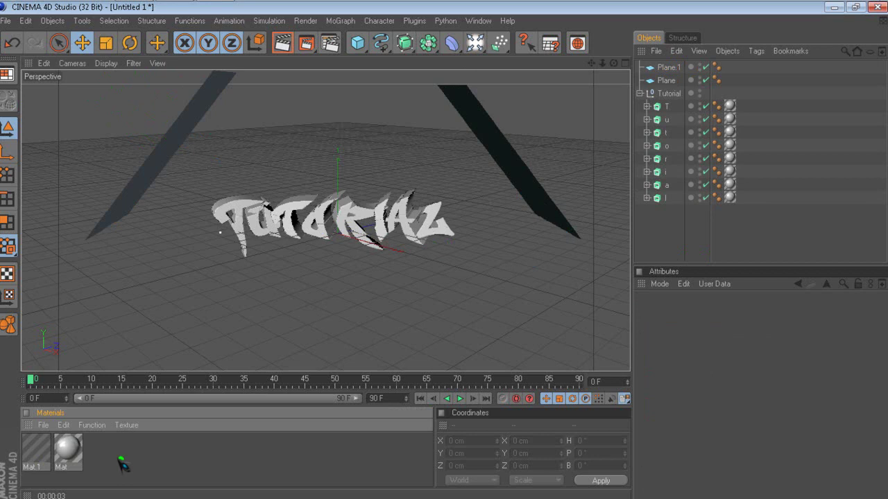
click(40, 449)
double_click(42, 450)
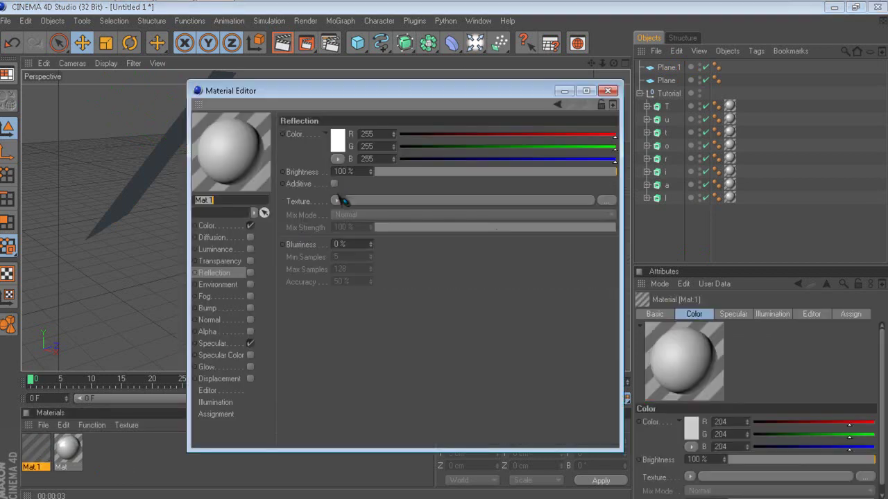
click(250, 226)
click(251, 249)
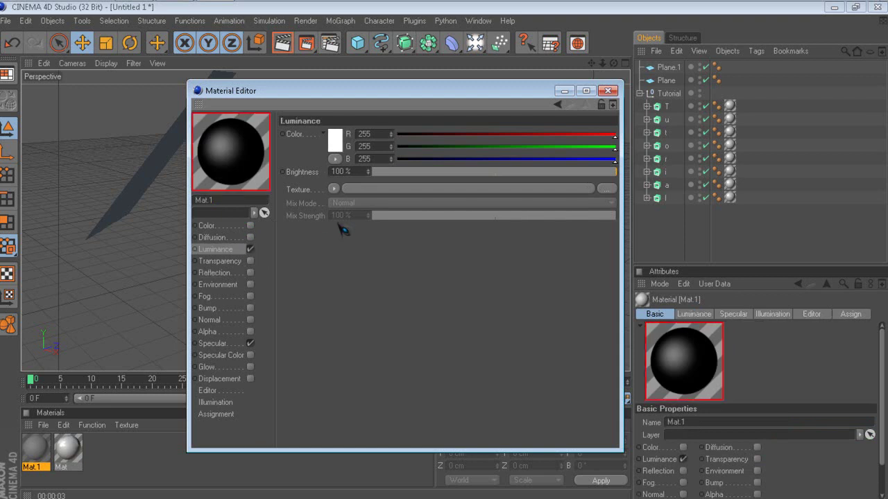
Step: Set the new material's luminance brightness to 150% and apply the material to both planes
click(354, 171)
text(150)
key(Return)
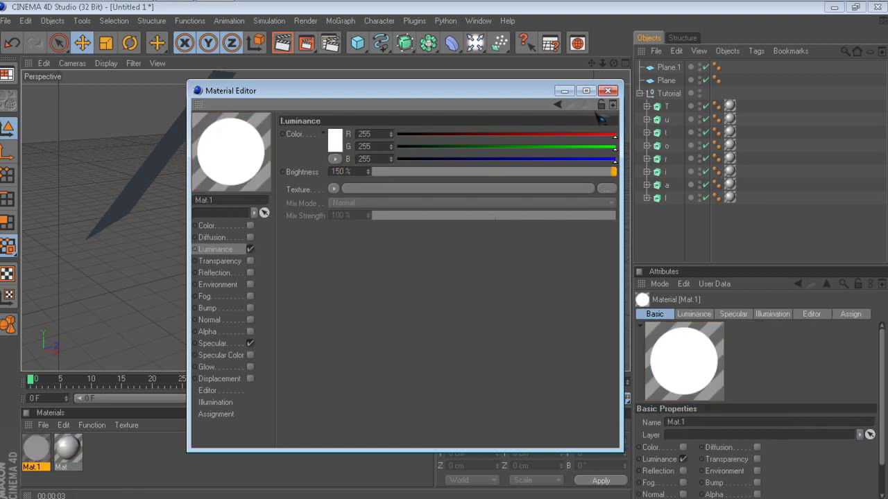
click(607, 90)
drag(676, 68, 729, 80)
click(679, 223)
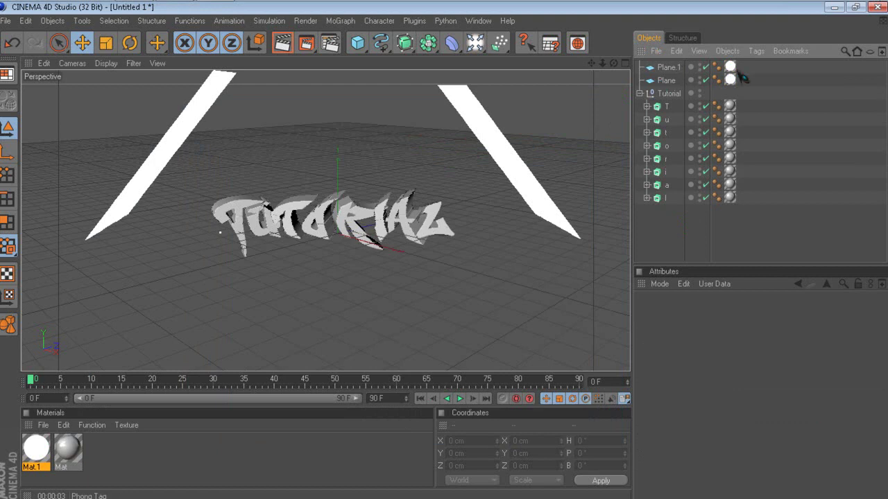
Step: Add Compositing tags to both planes and disable Seen by Camera and Seen by Reflection on them
click(668, 67)
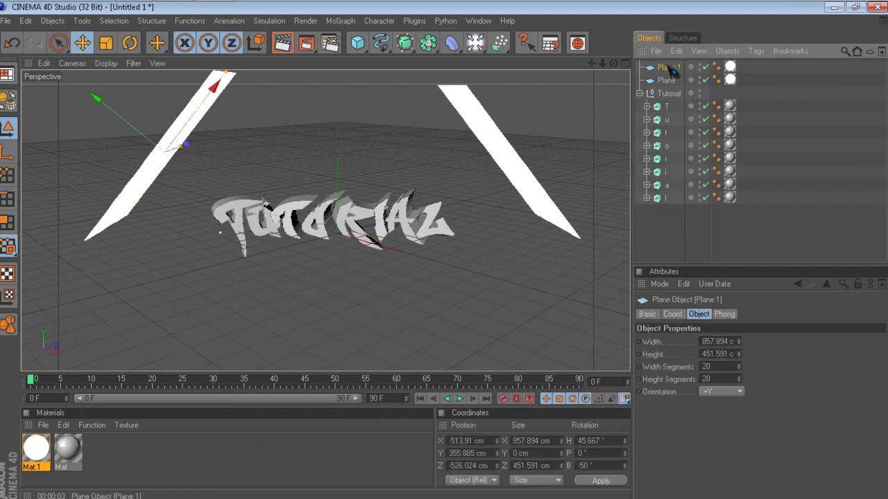
ctrl+click(667, 81)
right_click(676, 75)
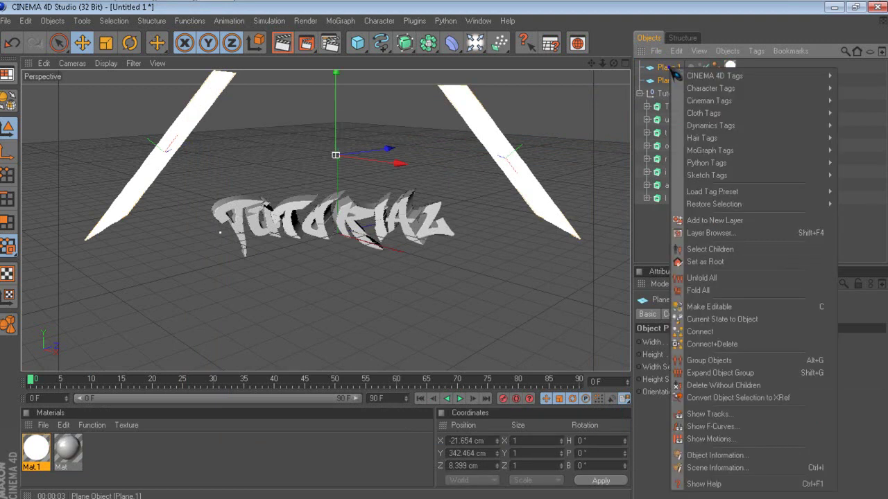
mouse_move(713, 76)
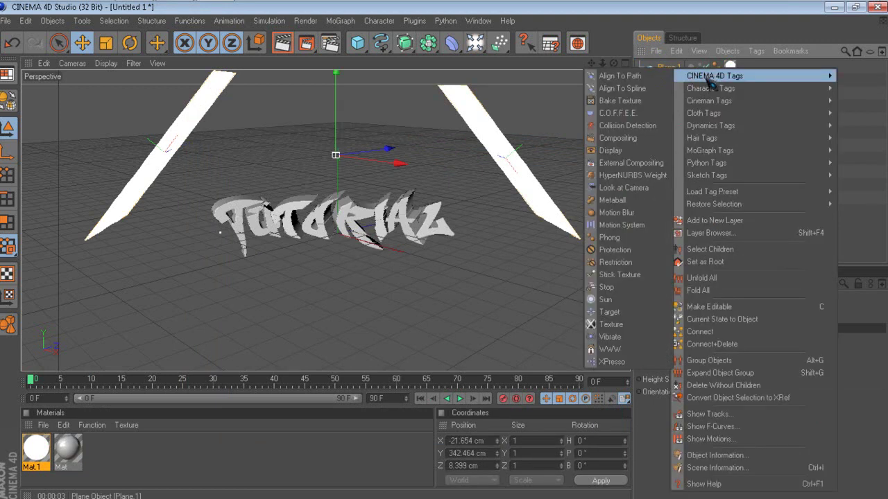
click(616, 138)
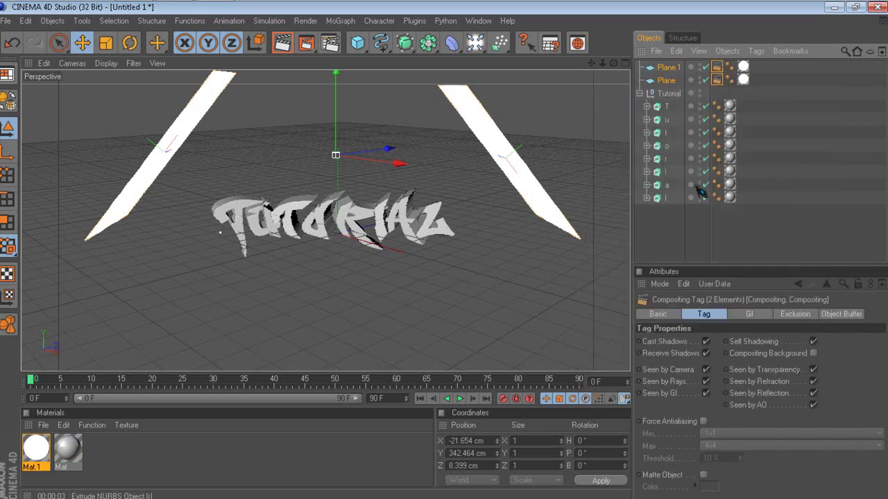
click(706, 370)
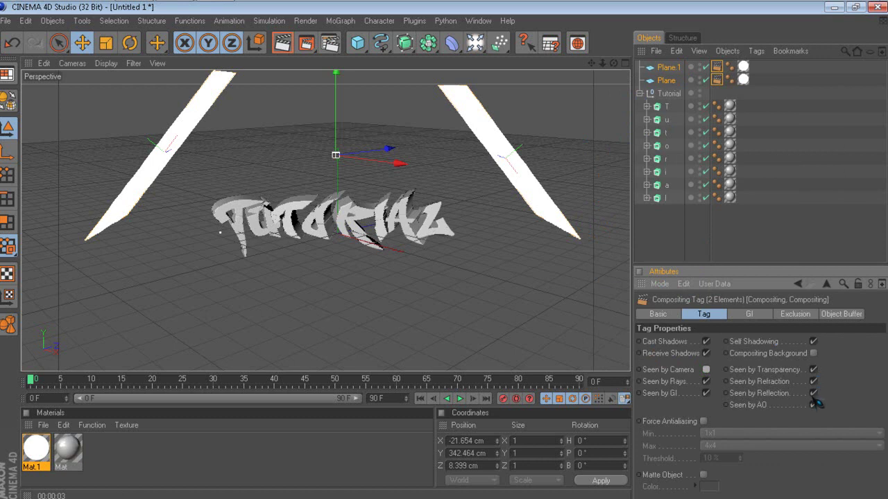
scroll(512, 242, up, 2)
mouse_move(602, 63)
mouse_down()
mouse_move(600, 73)
mouse_move(749, 0)
mouse_move(600, 50)
mouse_move(488, 173)
mouse_move(434, 299)
mouse_up()
scroll(415, 224, down, 3)
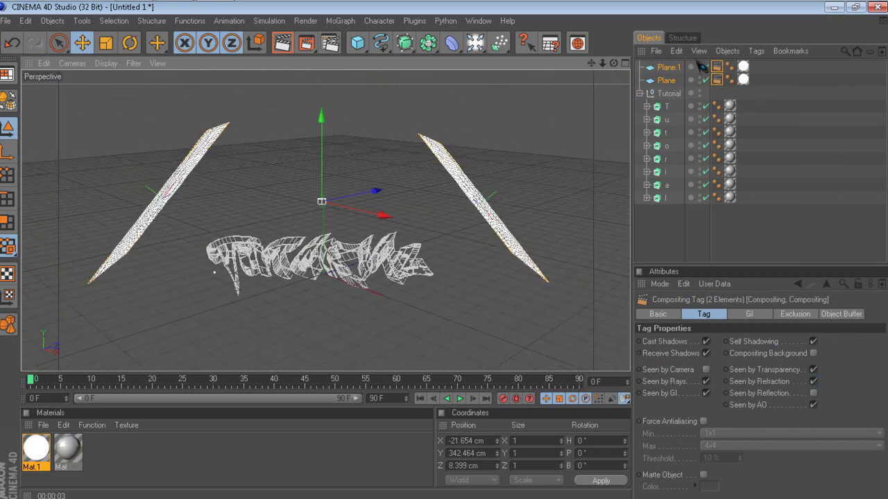
click(677, 66)
click(797, 215)
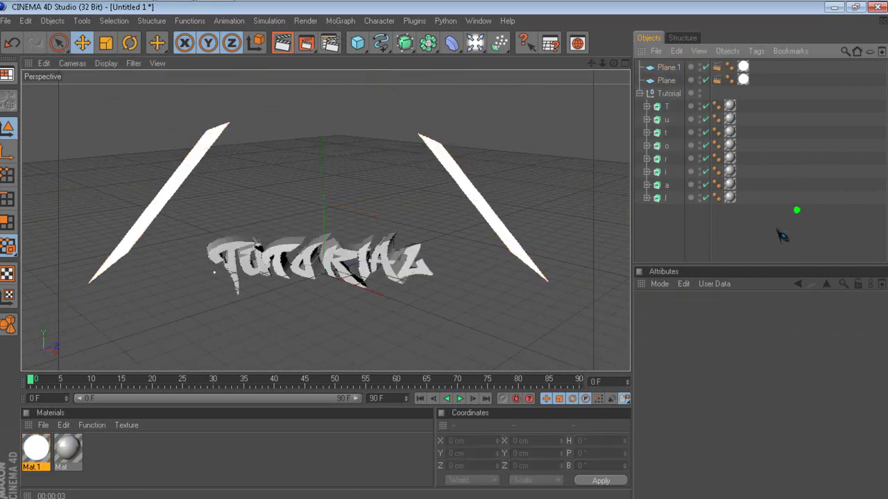
Step: Add a third plane, rotate its heading to about 46°, size it about 1197 x 536 cm, and raise it high above the text
drag(358, 47, 475, 86)
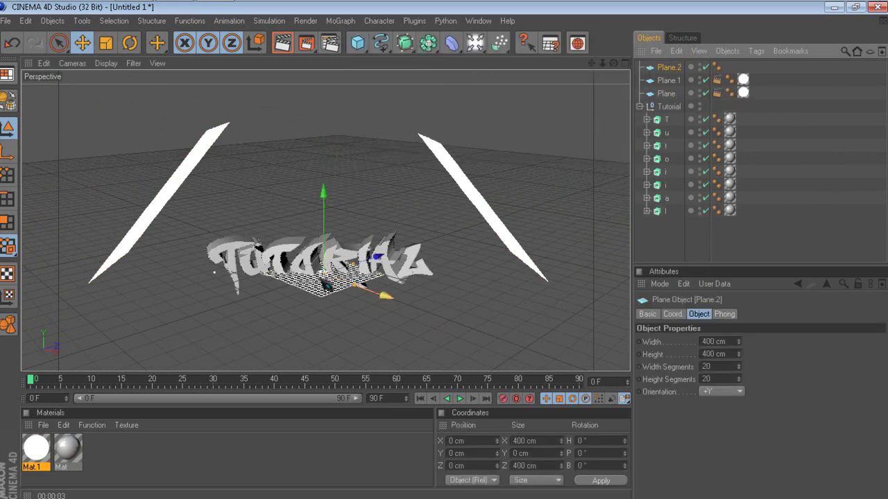
key(r)
mouse_move(354, 295)
mouse_down()
mouse_move(403, 274)
mouse_move(451, 274)
mouse_up()
drag(324, 260, 324, 255)
click(83, 43)
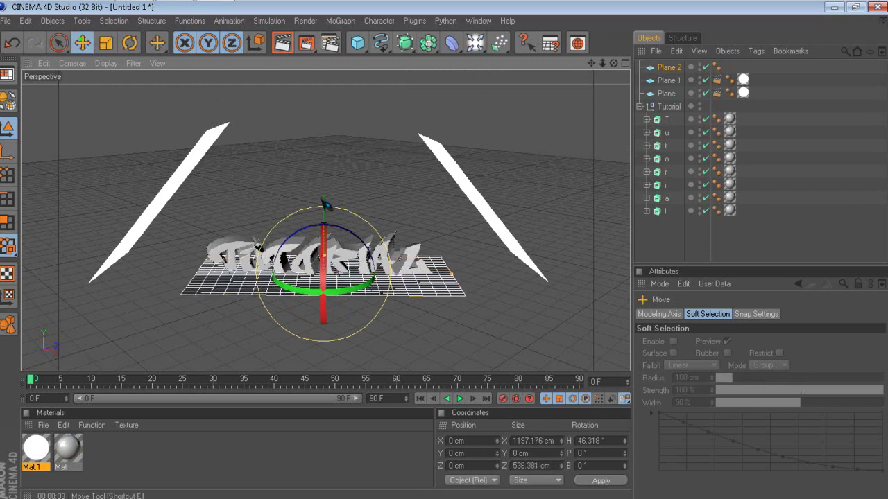
drag(323, 205, 324, 83)
Step: Apply the luminous material to the third plane and copy the Compositing tag from the second plane onto it
drag(670, 64, 671, 66)
click(678, 240)
click(717, 81)
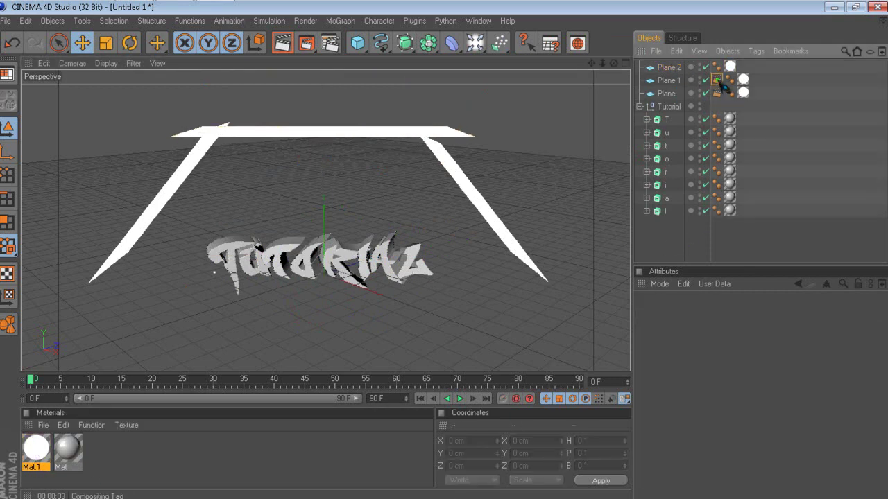
click(717, 80)
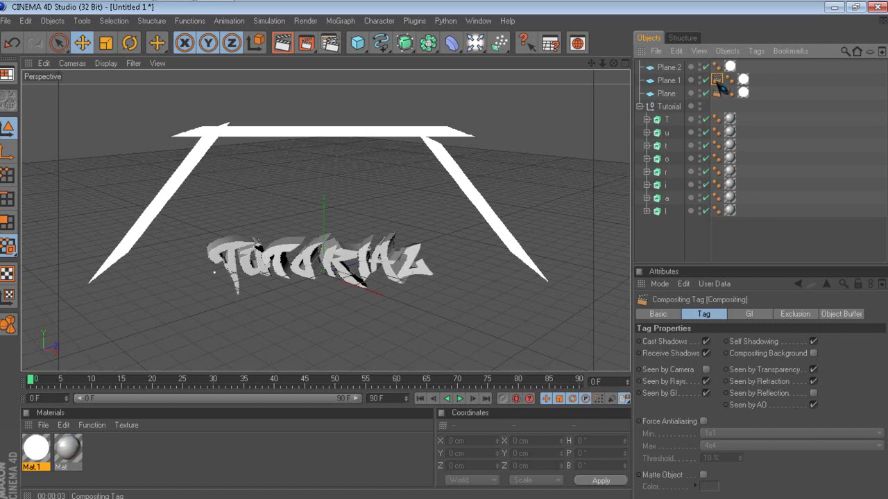
ctrl+drag(708, 66, 714, 66)
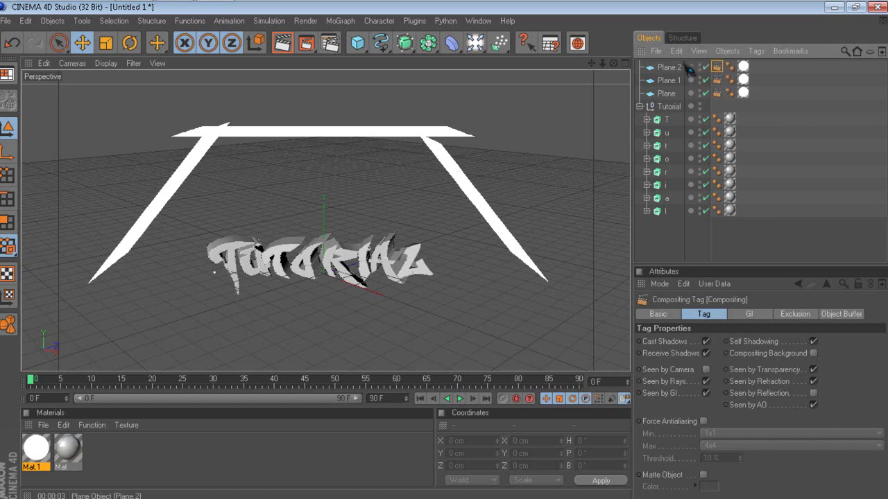
Step: Reframe the lettering and render the active view to preview the lighting
click(708, 242)
drag(591, 63, 602, 49)
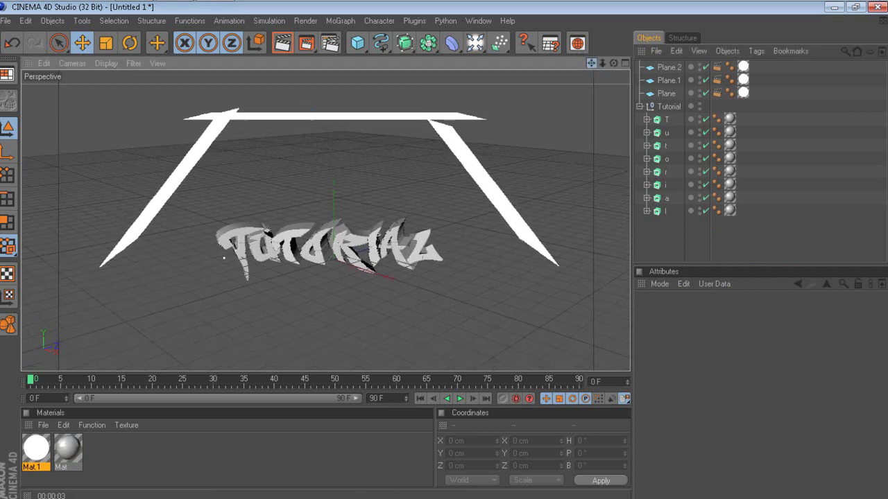
click(283, 43)
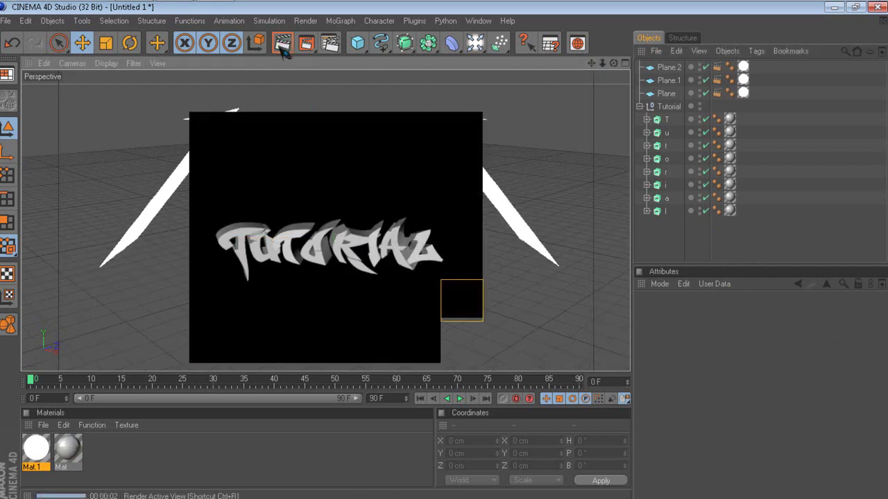
Step: Add the Ambient Occlusion and Depth of Field effects to the render settings
click(331, 43)
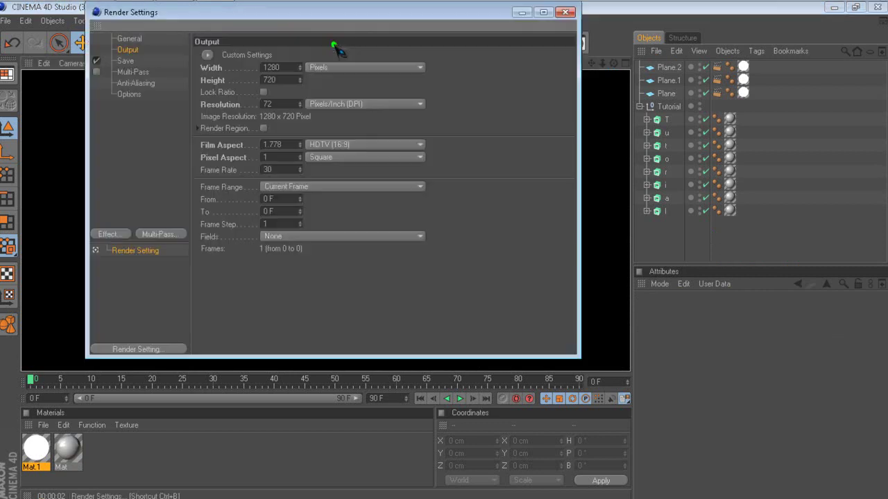
click(128, 235)
click(159, 258)
click(123, 234)
click(159, 333)
Step: Adjust the anti-aliasing type and sampling level in the render settings
click(129, 94)
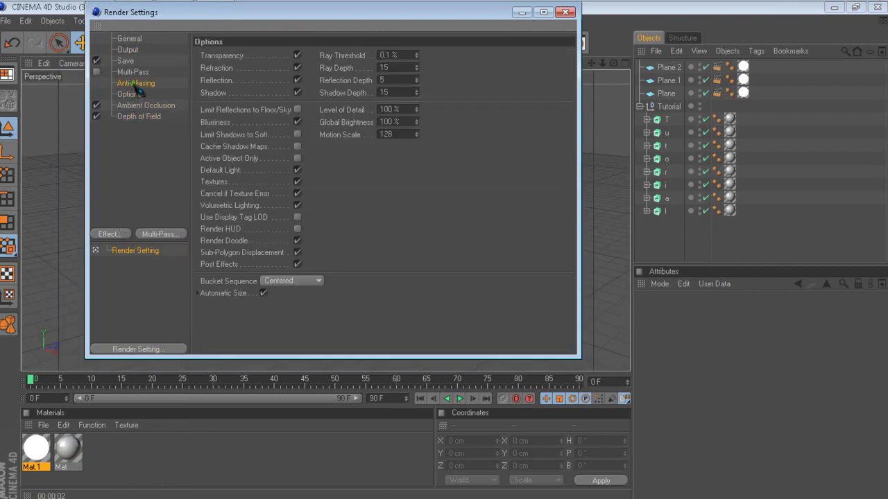
click(136, 83)
click(323, 54)
click(312, 90)
click(326, 117)
click(300, 142)
Step: Set the render's save format to PNG and enable the Alpha Channel
click(133, 72)
click(126, 60)
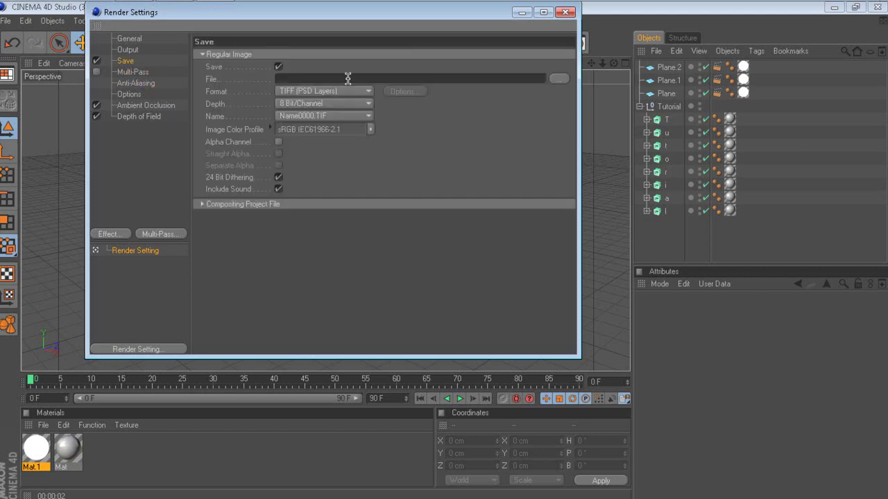
click(342, 91)
click(287, 203)
click(278, 142)
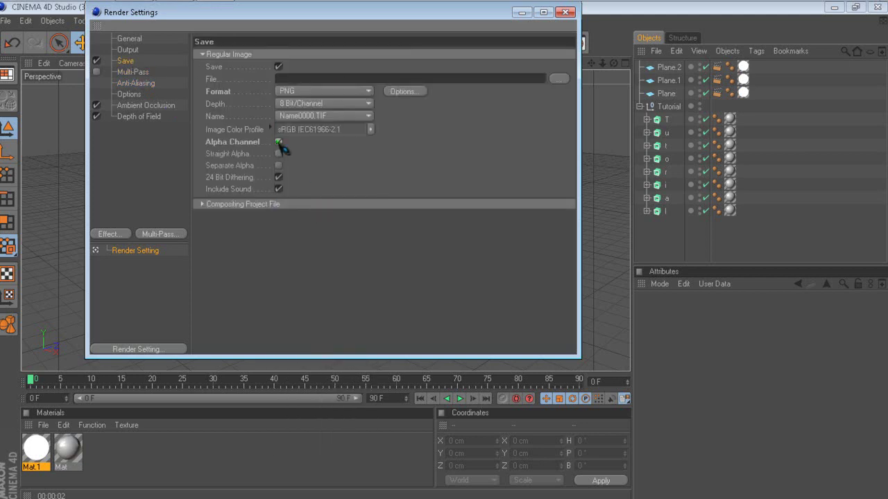
Step: Replace the Depth of Field effect with Global Illumination and close the render settings
click(129, 50)
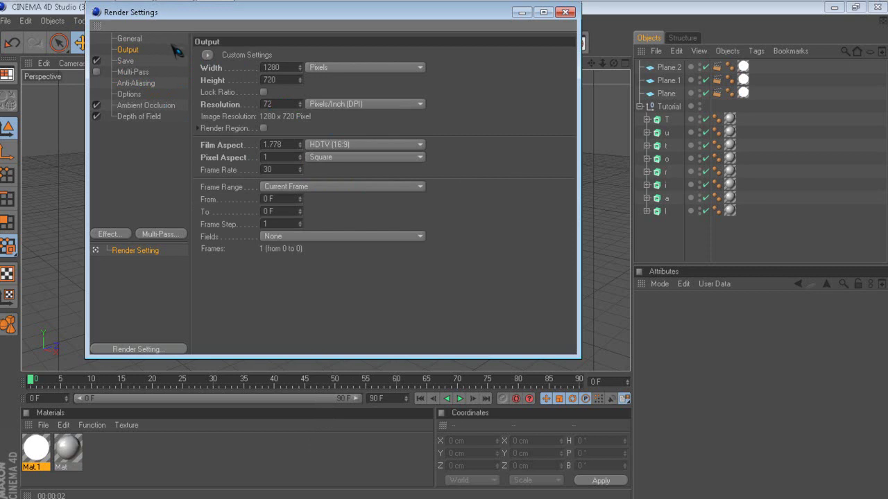
click(137, 119)
right_click(131, 116)
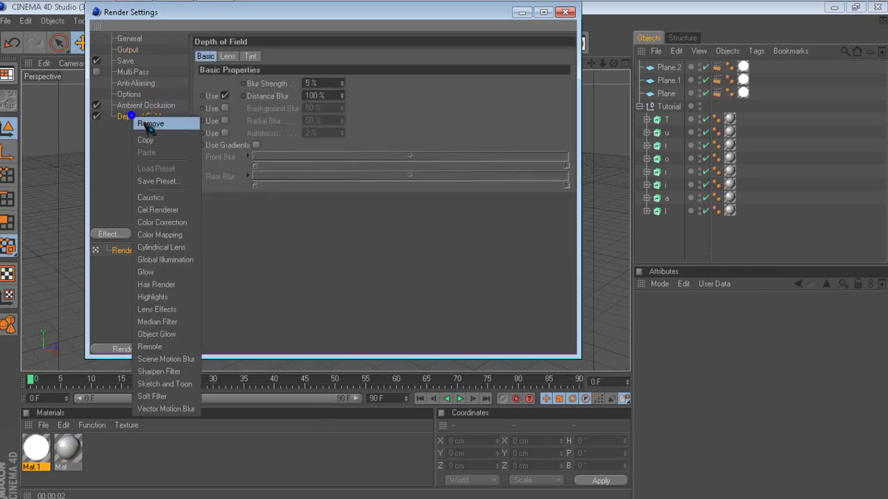
click(143, 123)
click(108, 235)
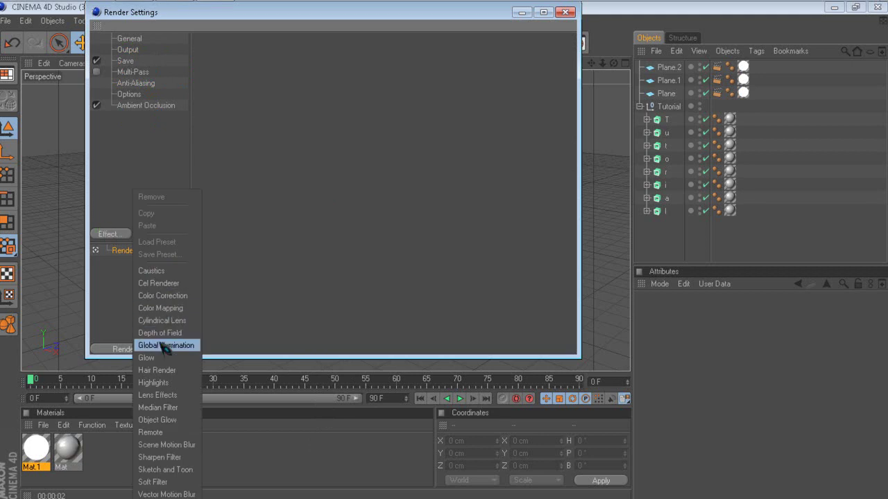
click(158, 343)
click(156, 138)
click(128, 49)
click(129, 38)
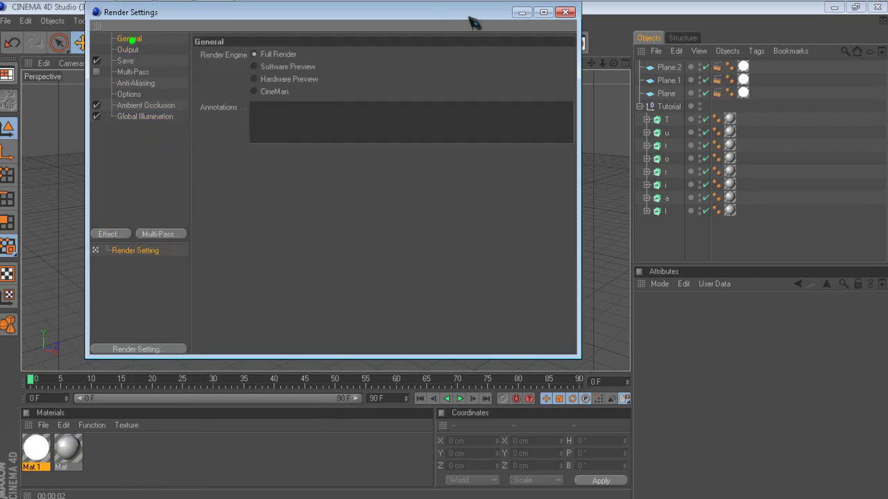
click(565, 11)
drag(590, 61, 593, 52)
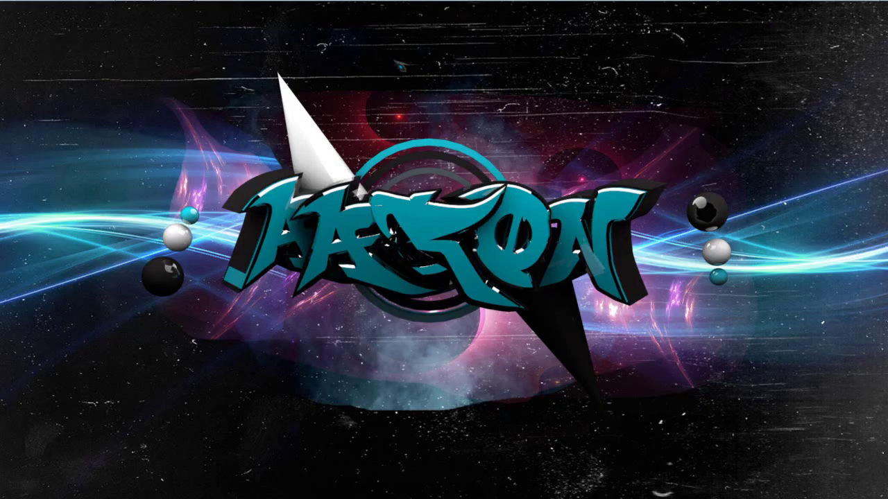
Step: Switch to Photoshop and create a new 1366 x 768 pixel RGB document at 72 pixels/inch with a white background
mouse_move(44, 7)
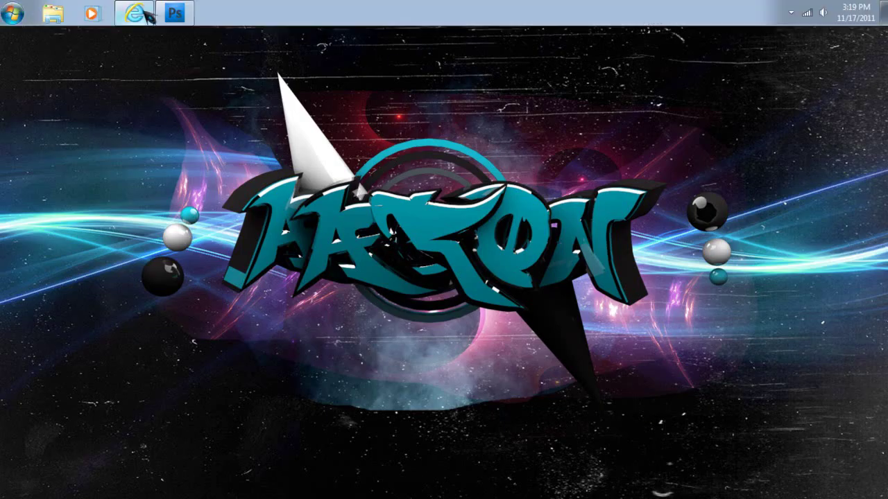
click(178, 21)
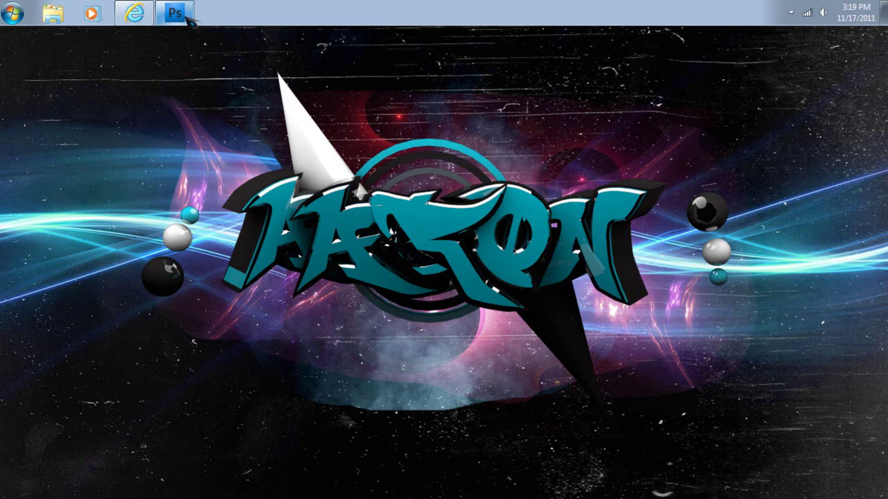
click(188, 23)
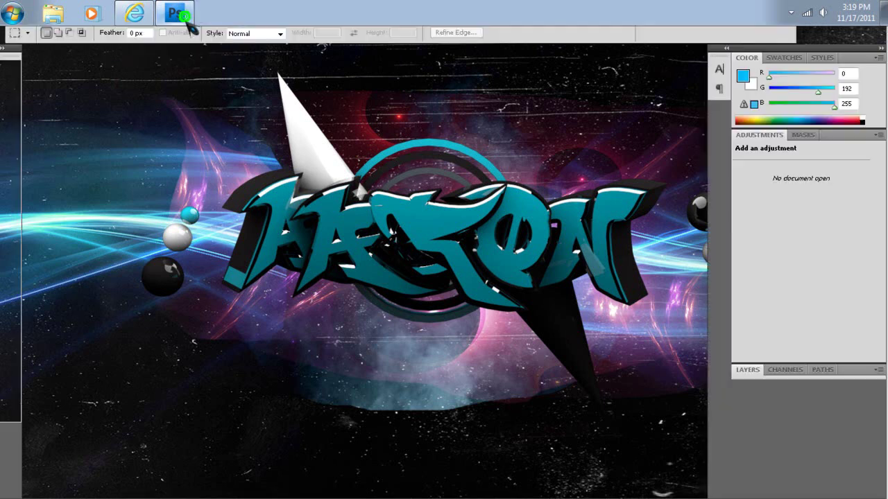
click(33, 11)
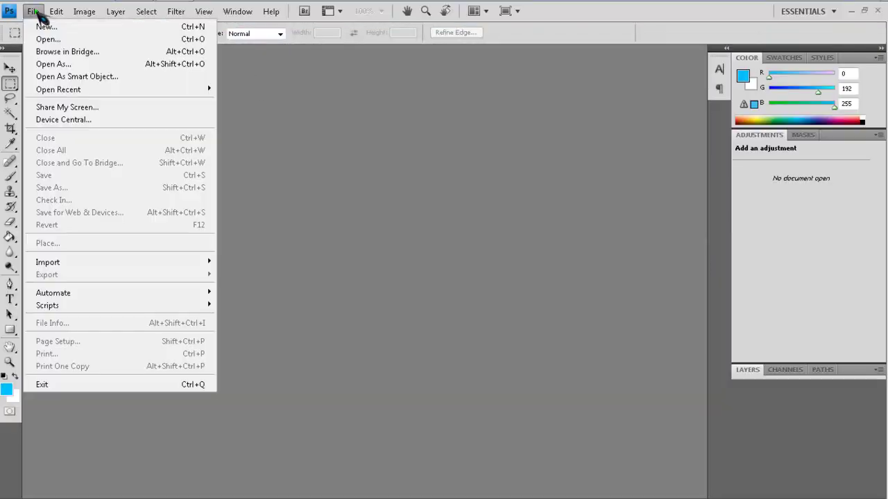
click(41, 25)
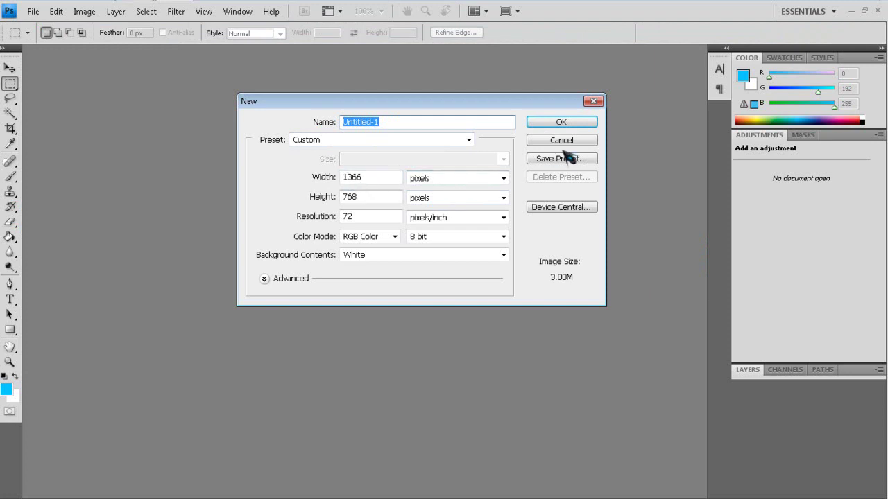
click(572, 126)
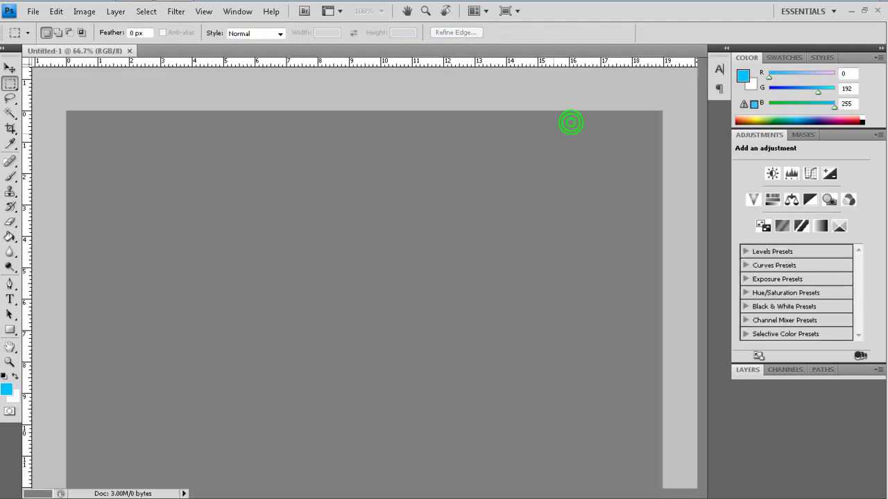
Step: Reset the colors to the default black and white, and fill the canvas with black using the Paint Bucket
click(6, 376)
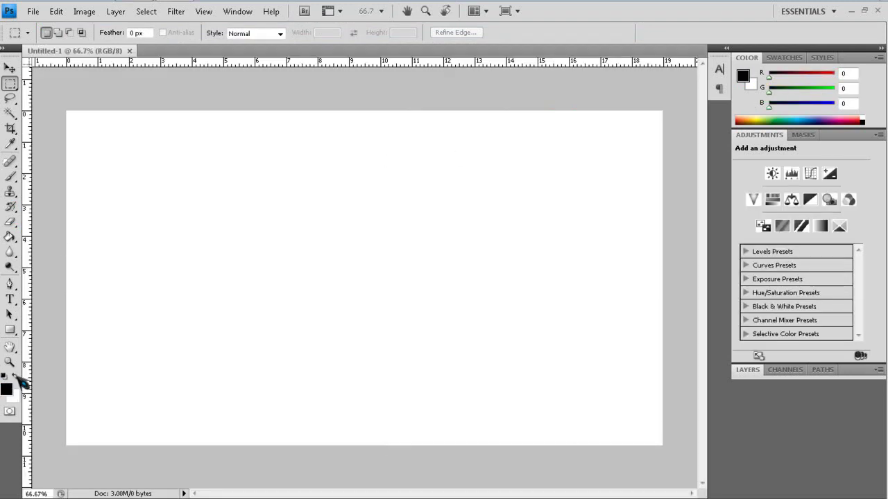
click(17, 376)
click(6, 376)
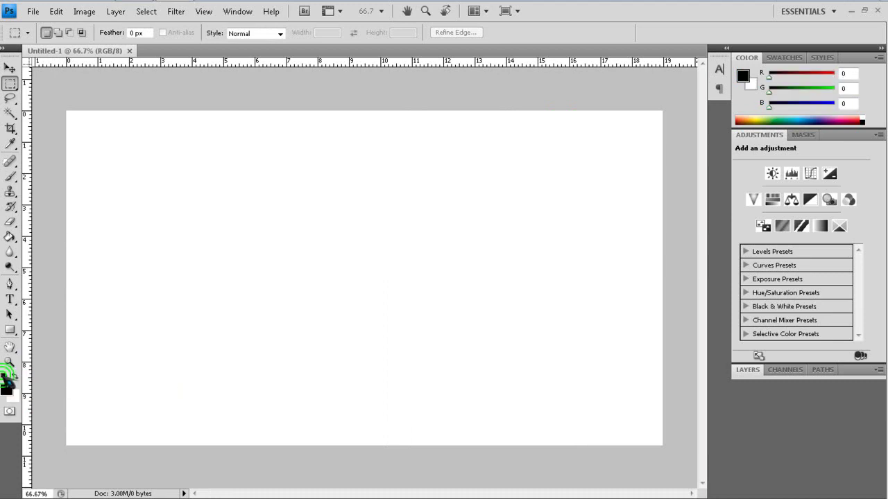
click(11, 237)
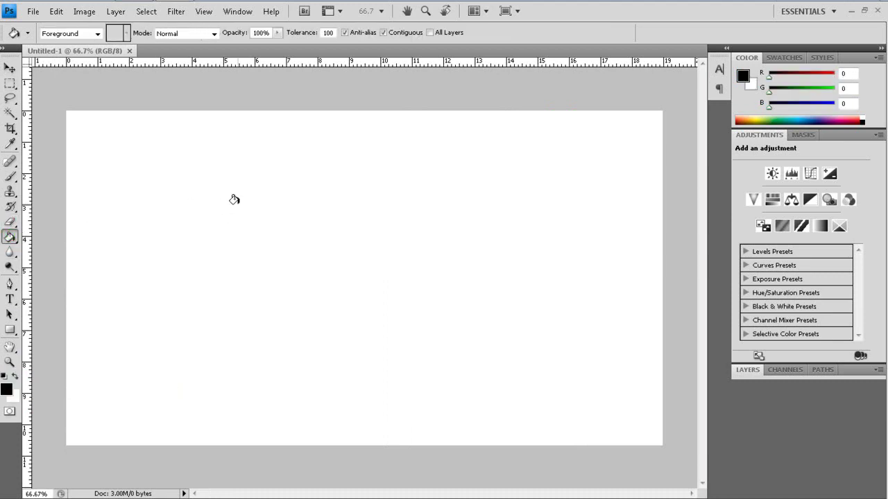
click(292, 212)
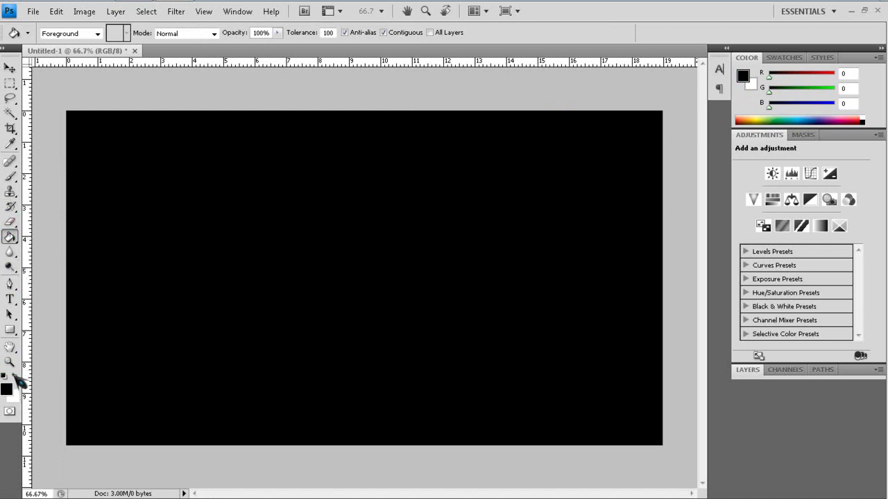
Step: Paint a white glow at the canvas center with a 1000 px brush at 0% hardness
click(16, 376)
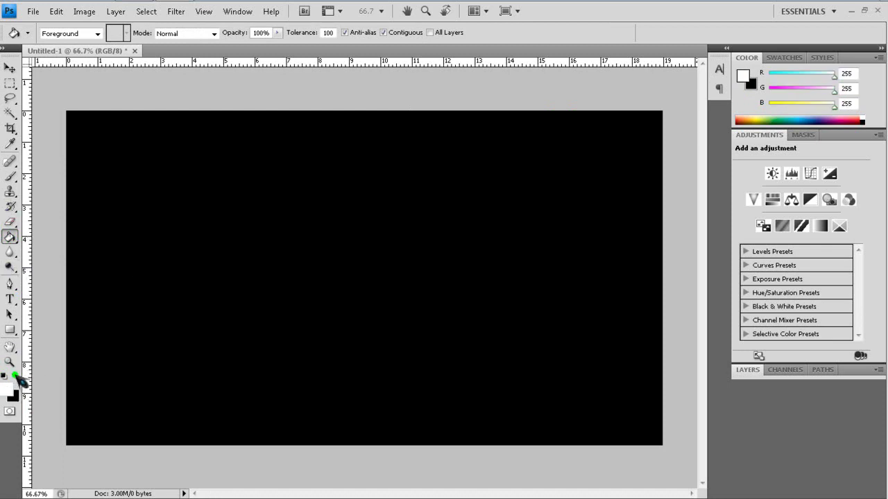
click(9, 176)
click(85, 32)
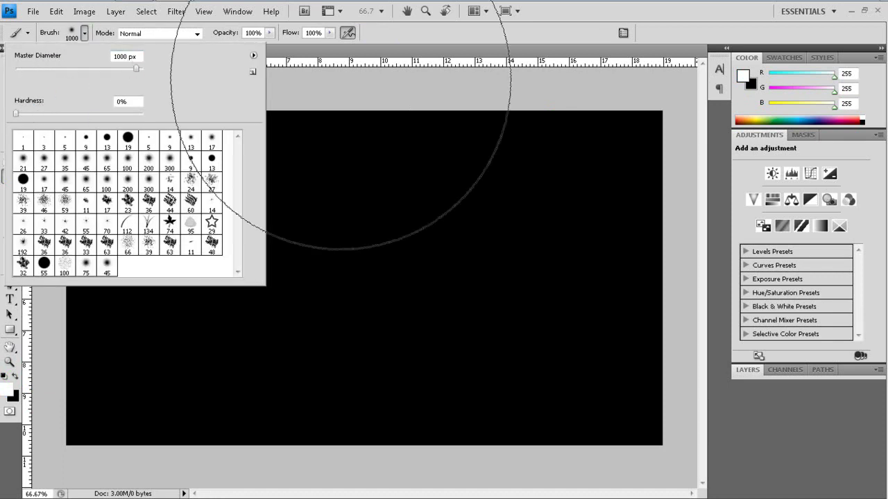
click(685, 27)
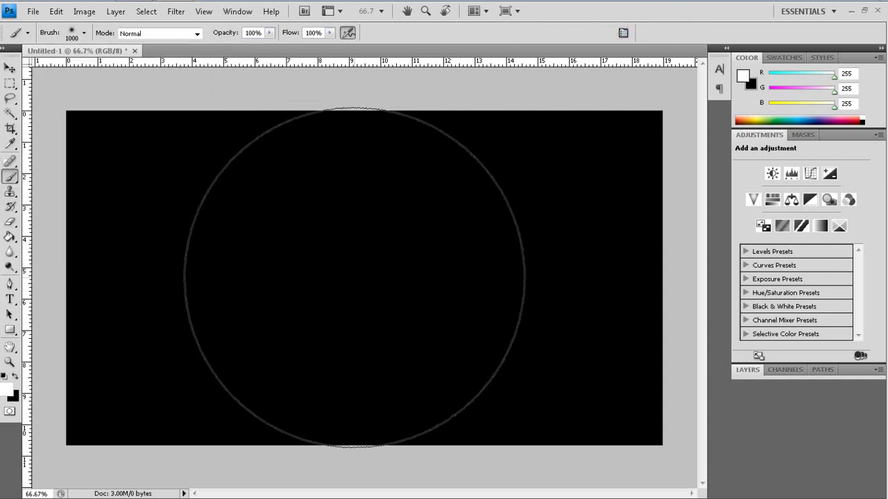
click(356, 276)
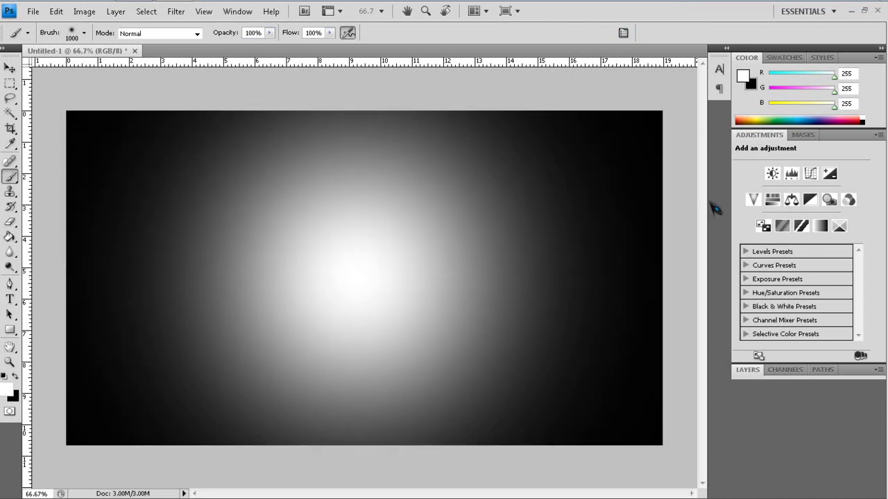
Step: Unlock the Background by converting it into a normal layer named Layer 0
click(10, 68)
click(764, 370)
click(748, 370)
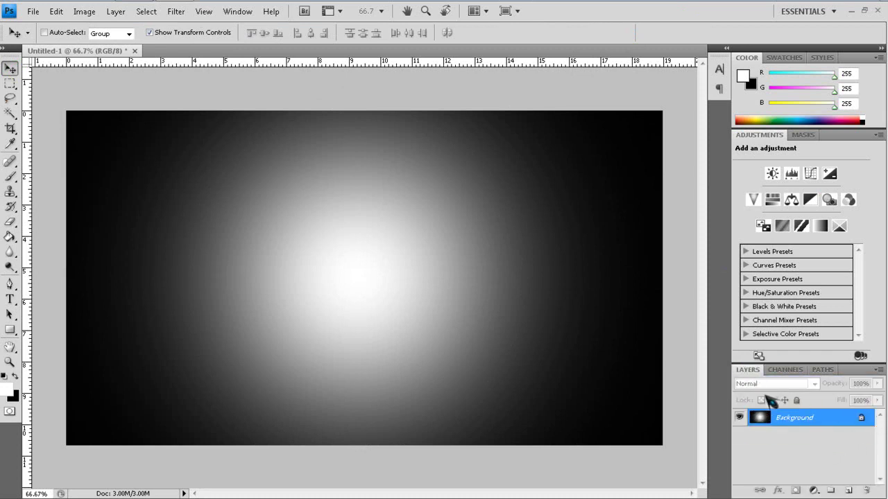
double_click(862, 421)
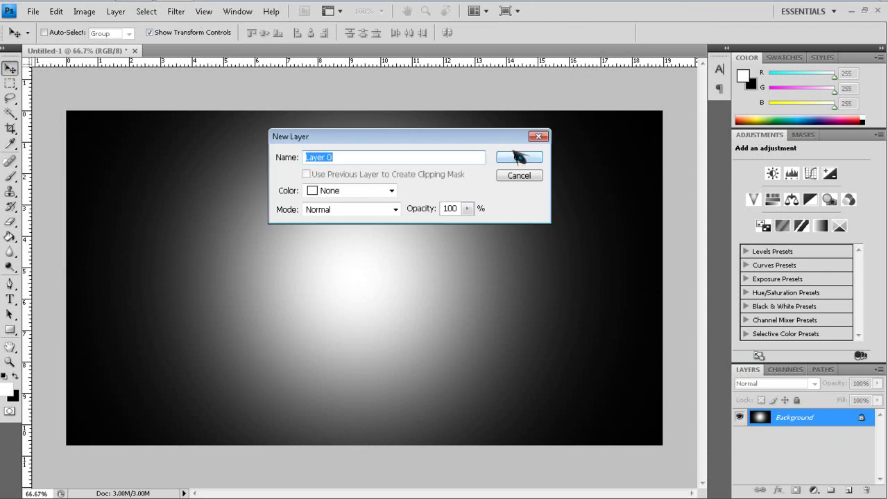
click(517, 156)
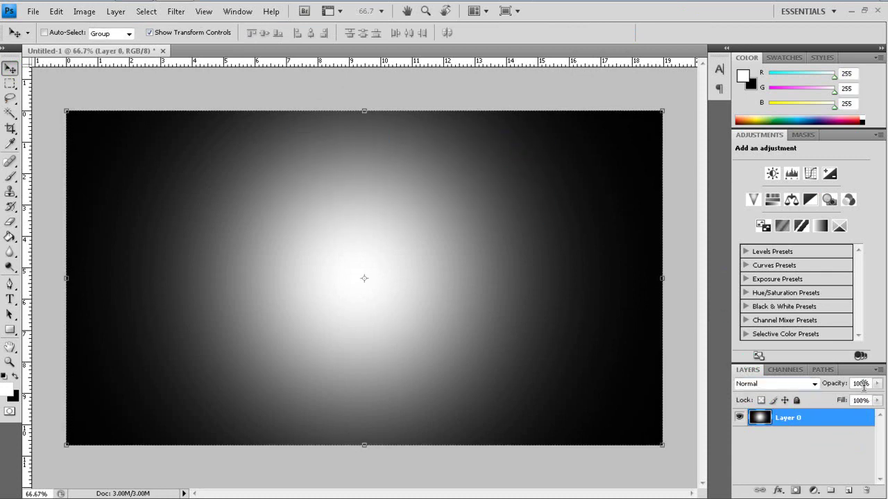
Step: Lower the opacity of Layer 0 to 30% and deselect the layer
click(878, 383)
drag(873, 398, 837, 400)
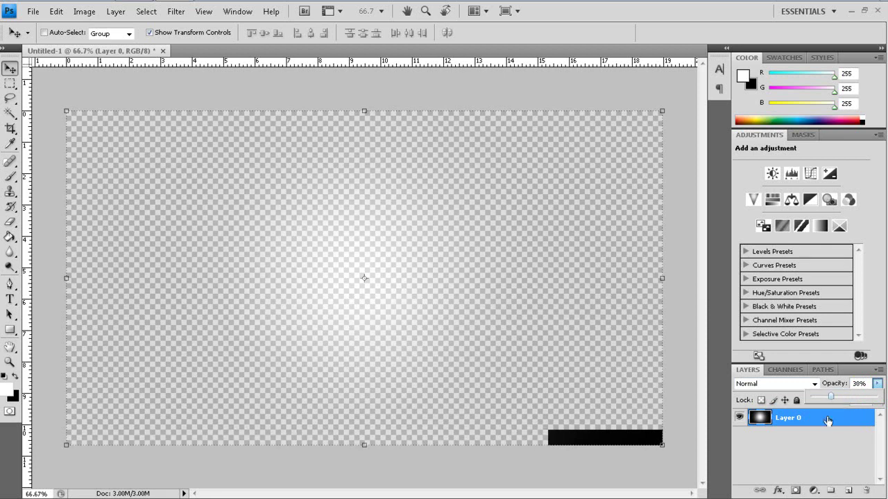
click(831, 443)
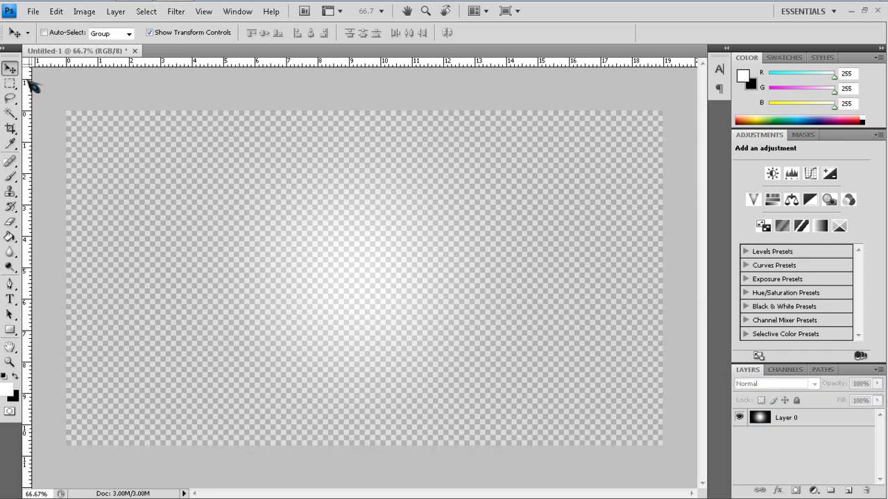
Step: Close the current document without saving and create a new 1366 x 768 px document with transparent background contents
click(135, 50)
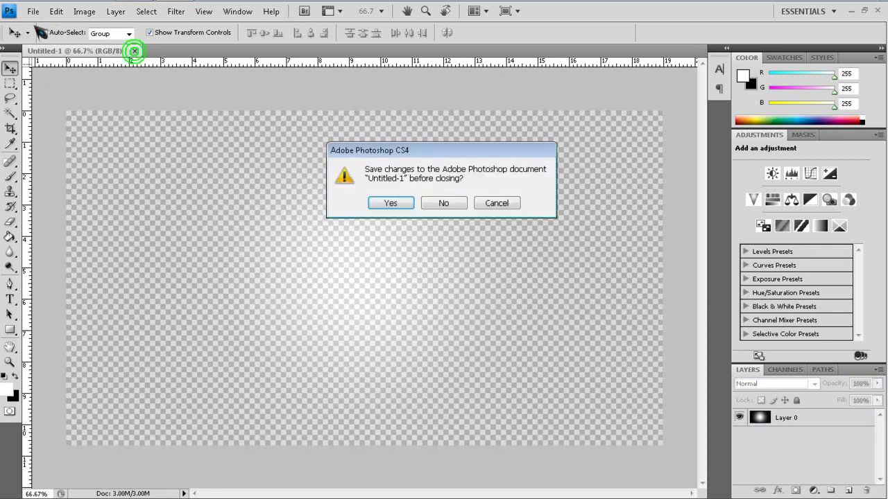
click(443, 203)
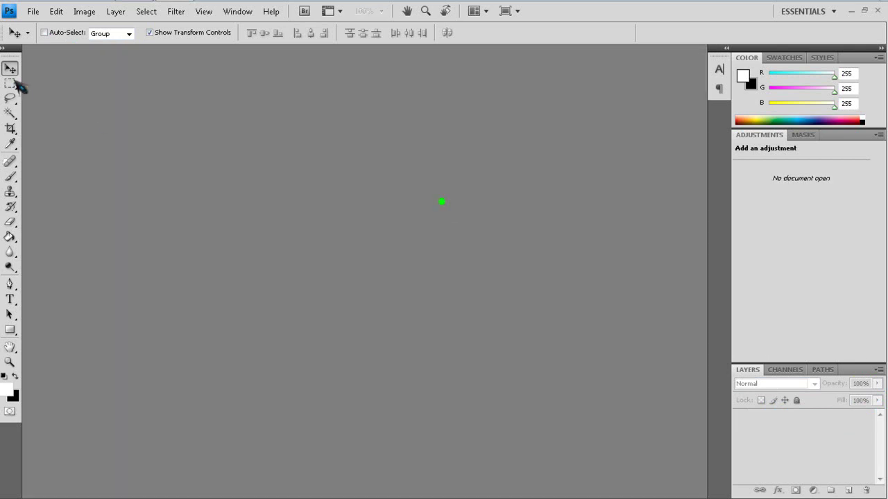
click(32, 12)
click(42, 26)
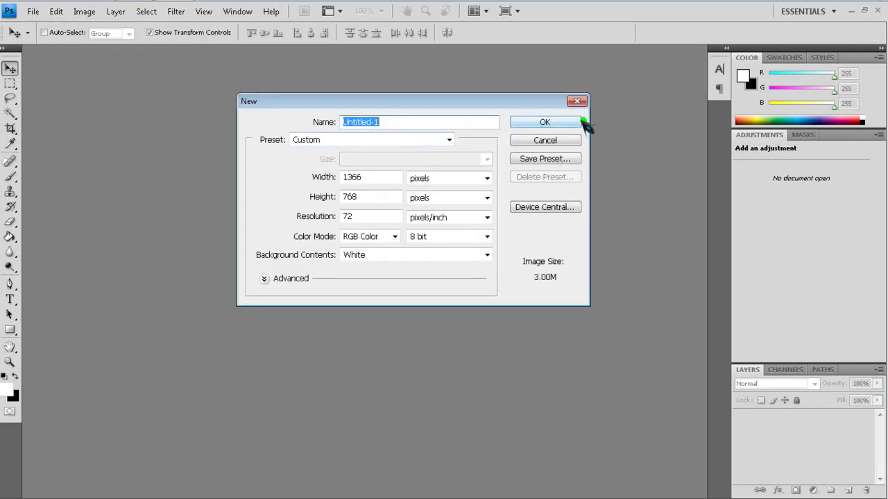
click(432, 257)
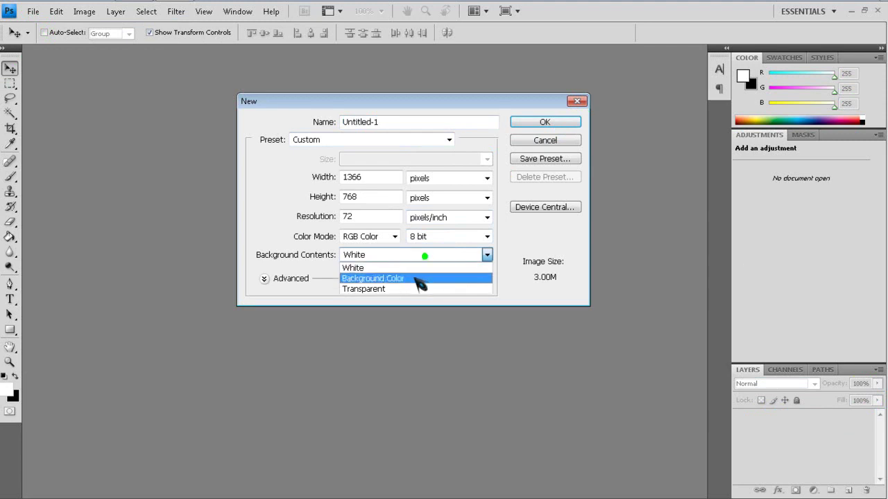
click(415, 290)
click(548, 124)
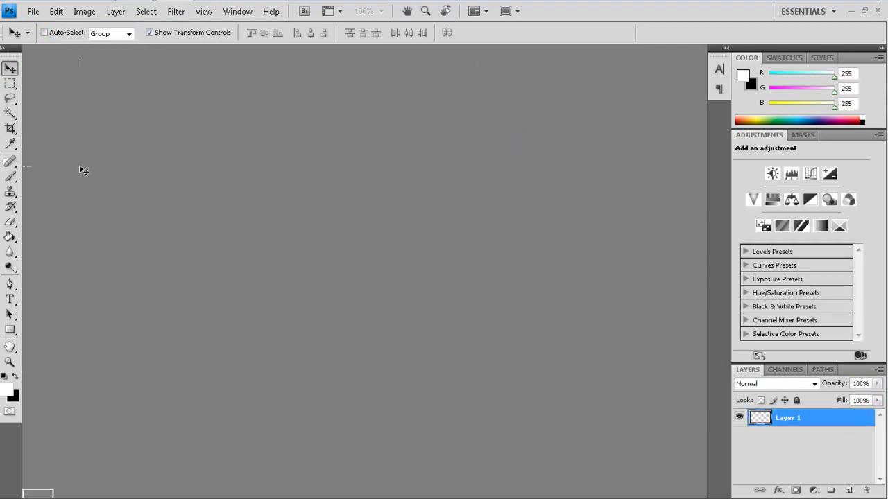
Step: Reset the colors to the default black and white, and fill the transparent Layer 1 with black using the Paint Bucket
click(11, 236)
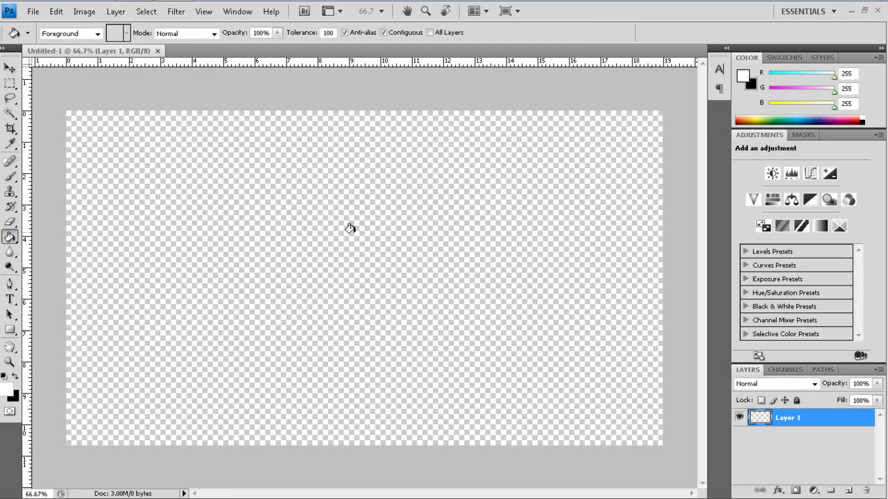
click(4, 376)
click(291, 220)
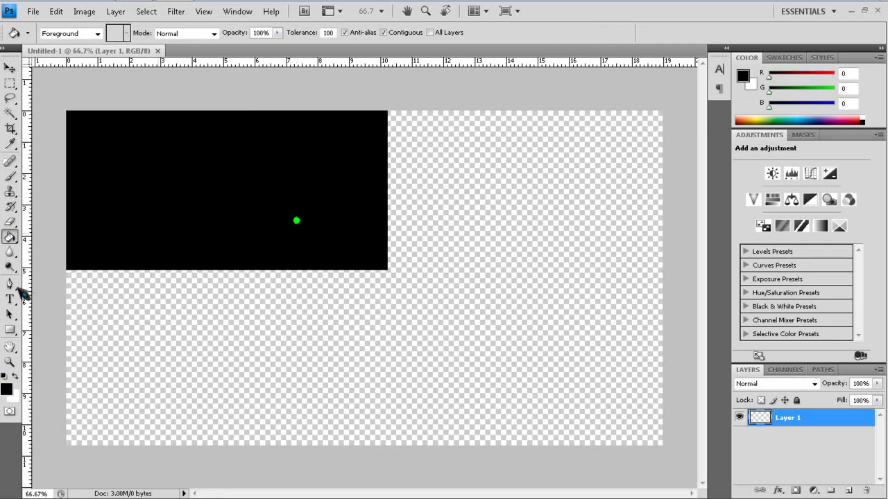
Step: Make white the foreground color and paint a soft glow at the canvas center of Layer 1 with the 1000 px brush
click(16, 374)
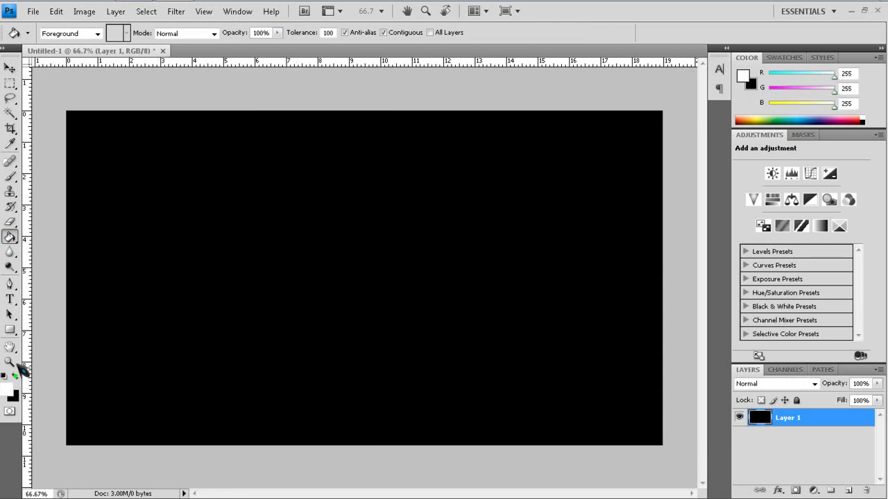
click(11, 177)
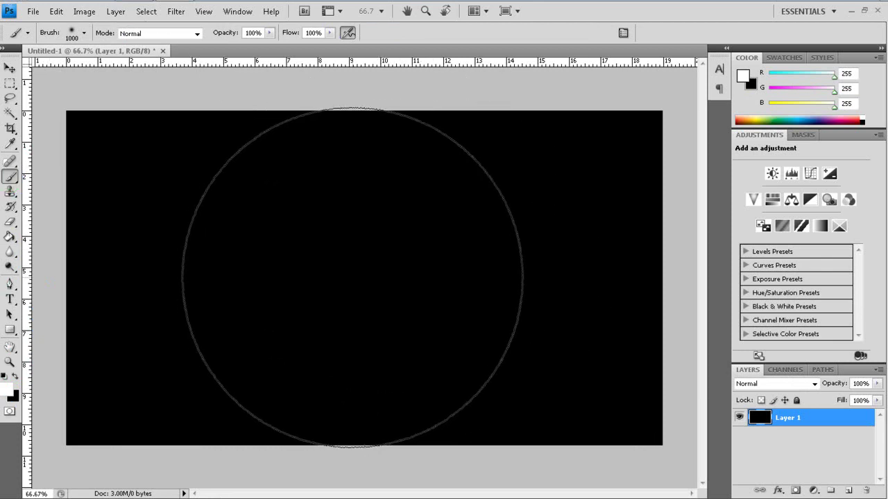
click(356, 280)
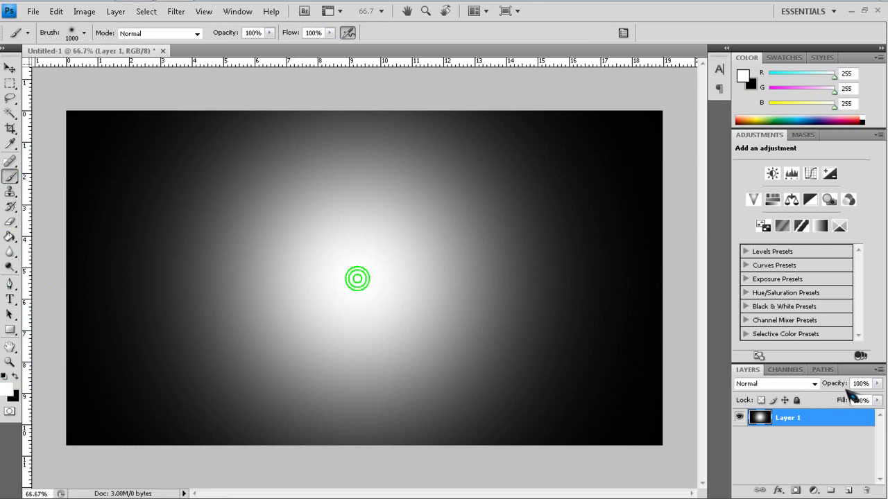
Step: Try lowering the opacity of Layer 1 to 30%, and restore it to 100%
drag(846, 398, 832, 398)
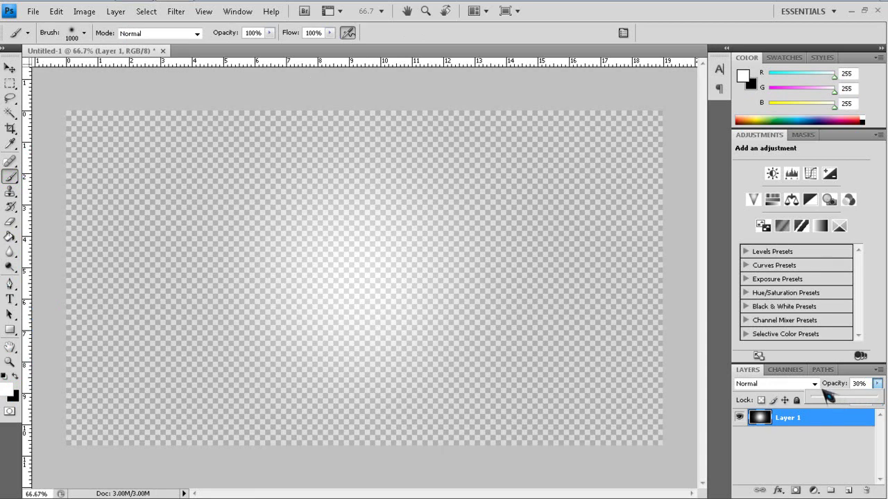
click(816, 450)
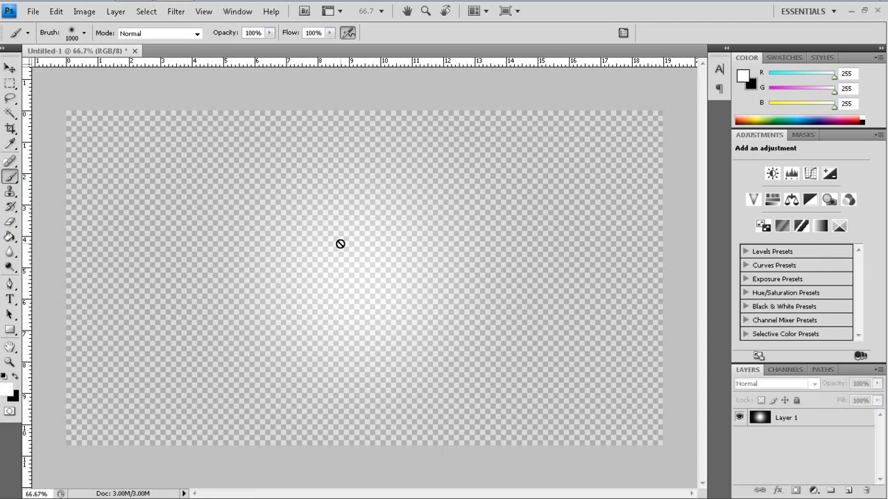
click(10, 68)
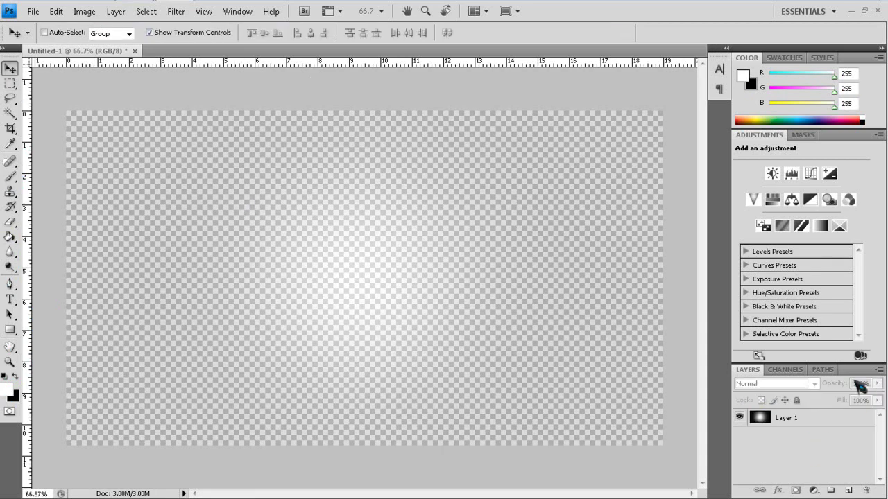
click(809, 418)
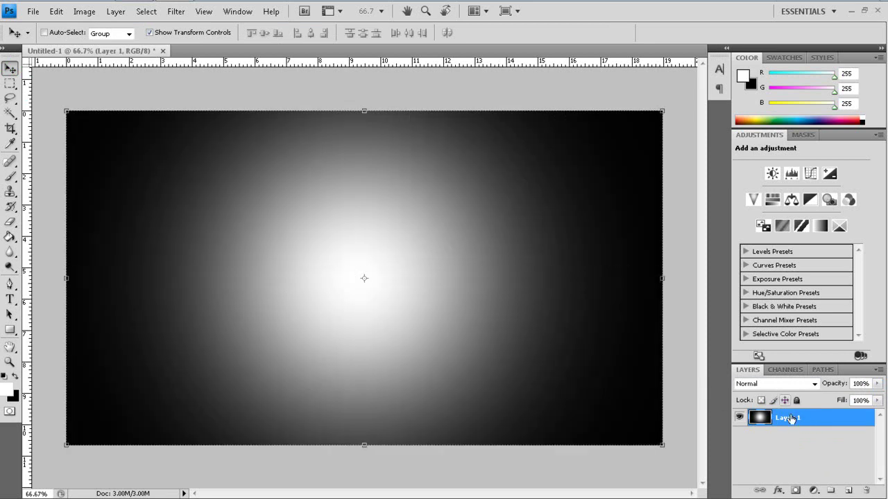
Step: Discard the current document without saving and create another 1366 x 768 px document with a transparent background
click(32, 12)
click(34, 26)
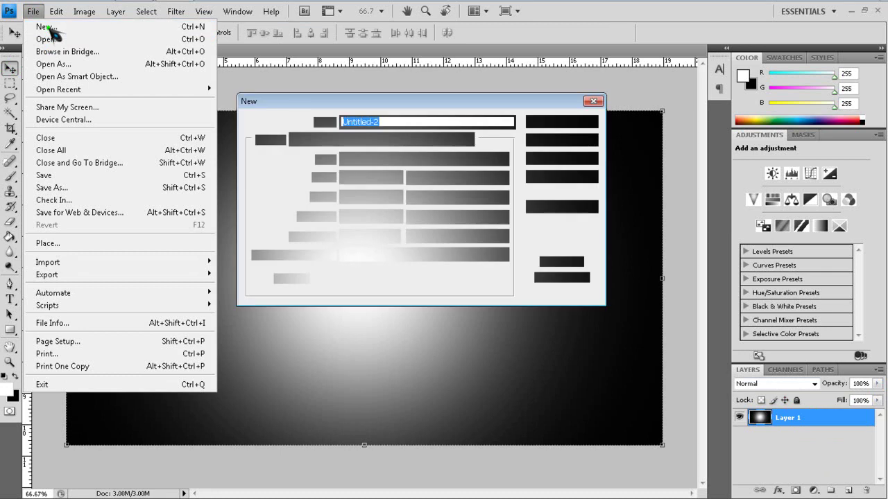
click(594, 102)
click(163, 51)
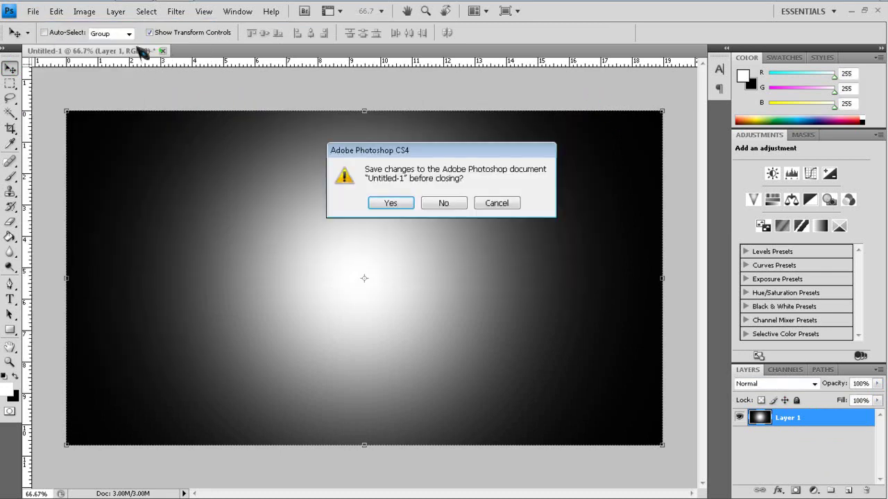
key(n)
click(32, 12)
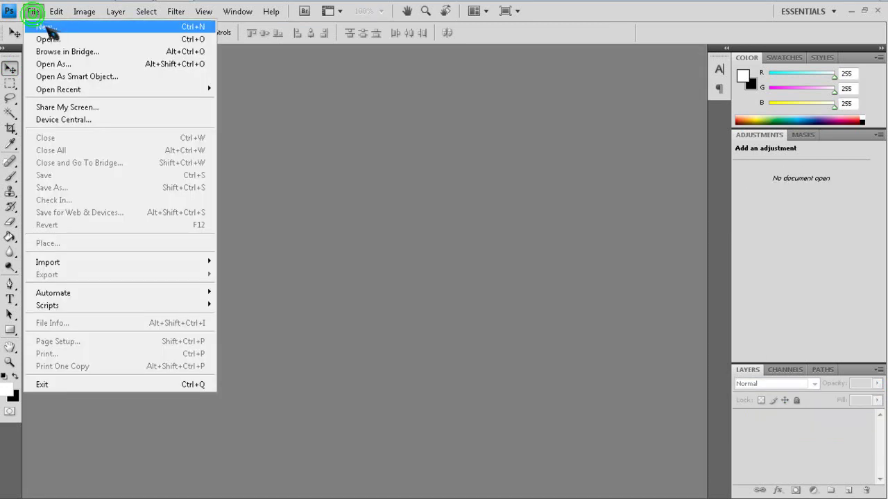
click(43, 26)
click(548, 123)
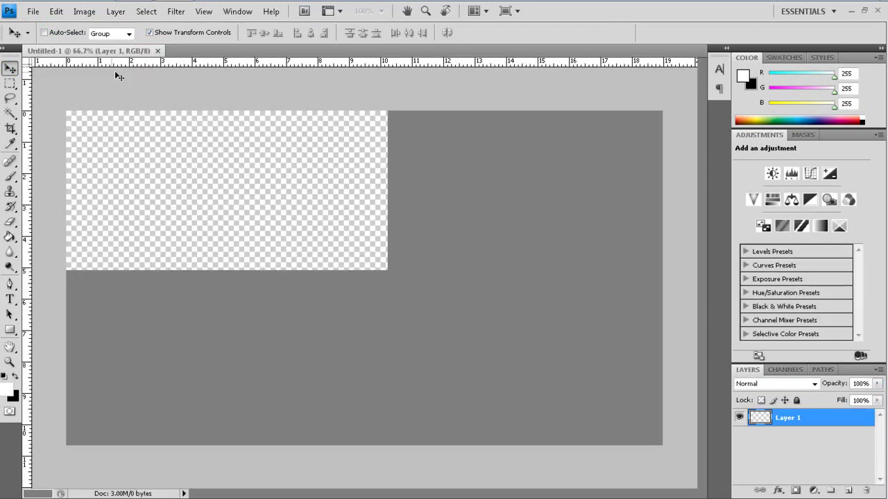
Step: Fill Layer 1 with black using the Paint Bucket, and make white the foreground color
click(14, 378)
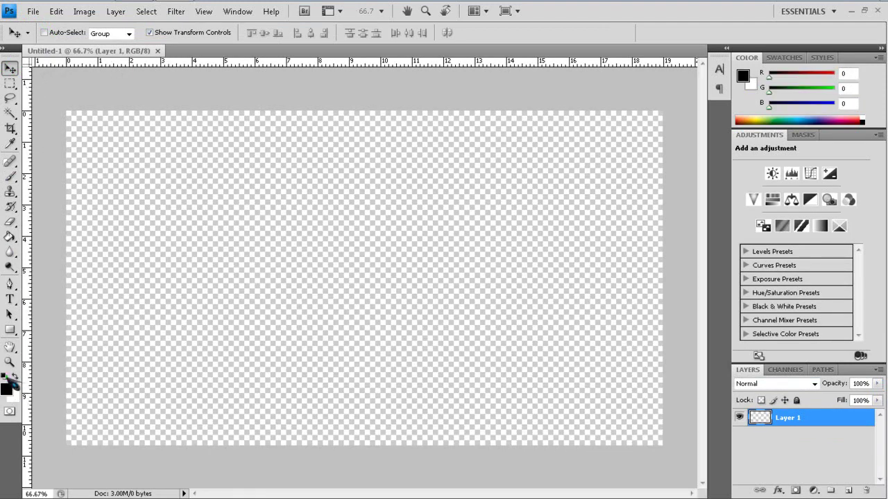
click(11, 238)
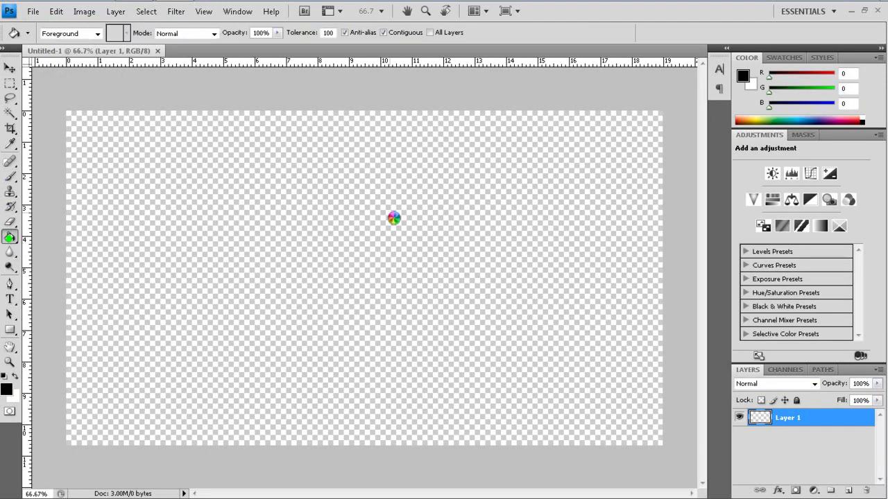
click(389, 212)
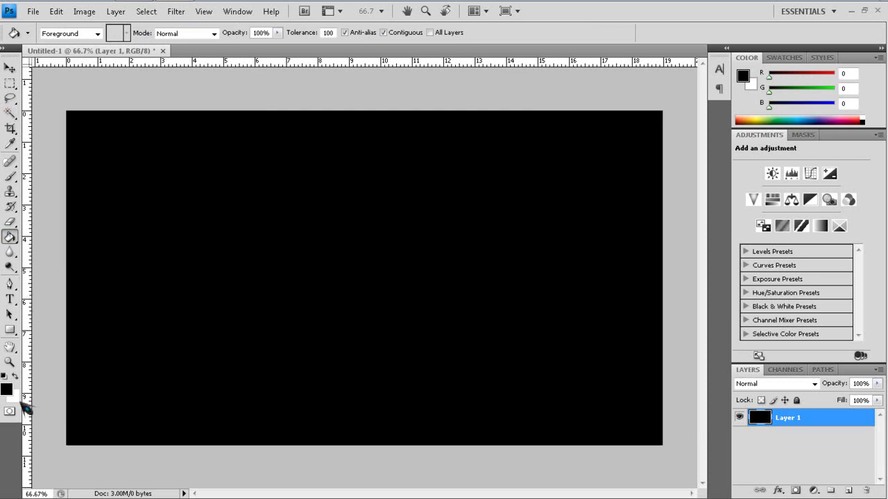
click(15, 375)
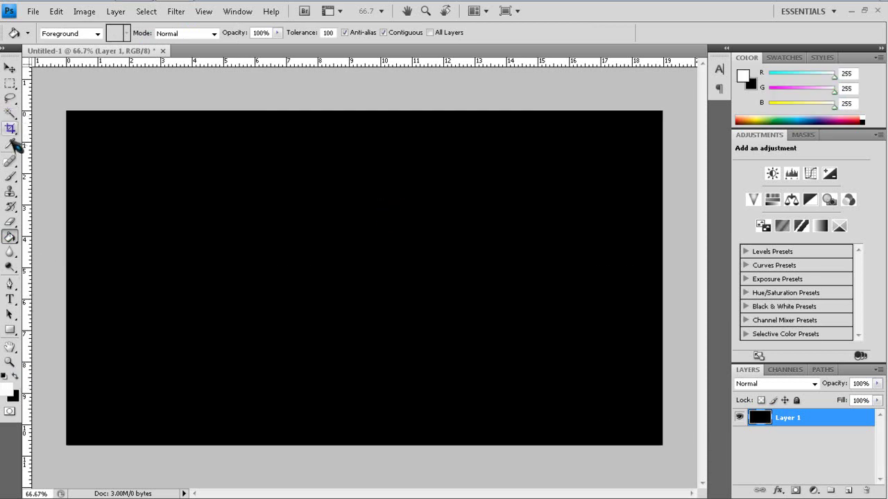
Step: Paint a white glow directly on the black Layer 1 with the 1000 px brush, and undo it
click(9, 176)
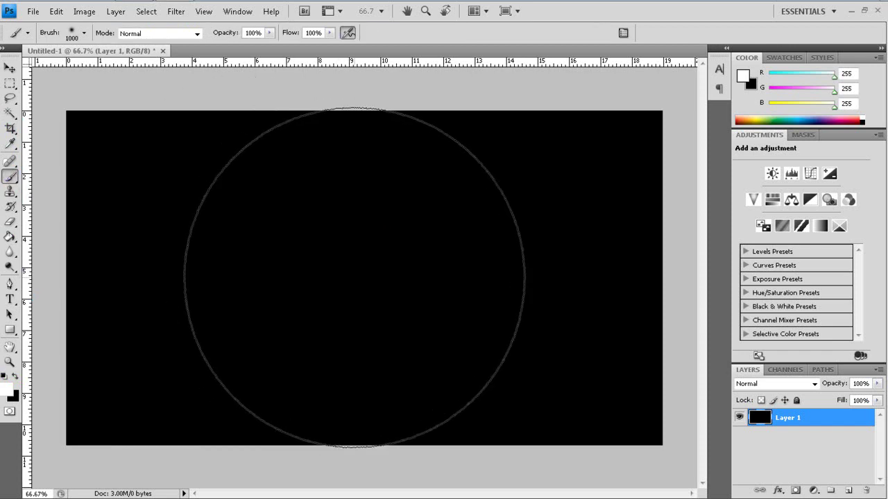
click(355, 278)
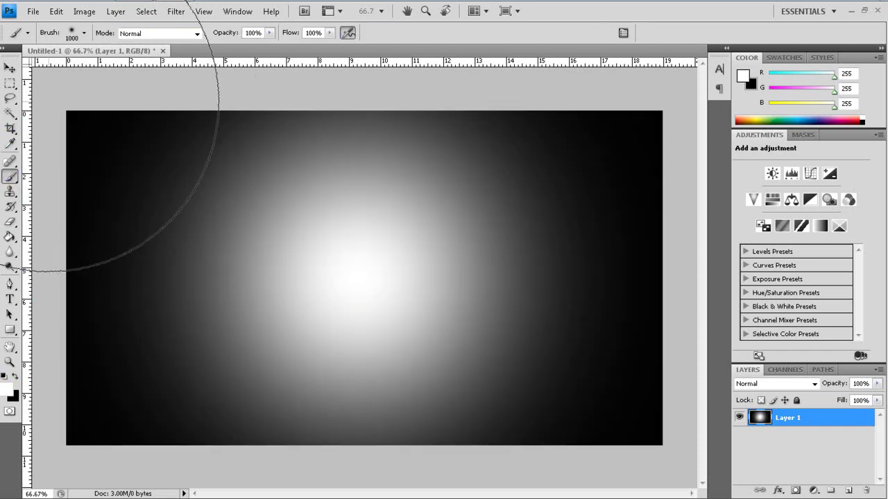
key(ctrl+z)
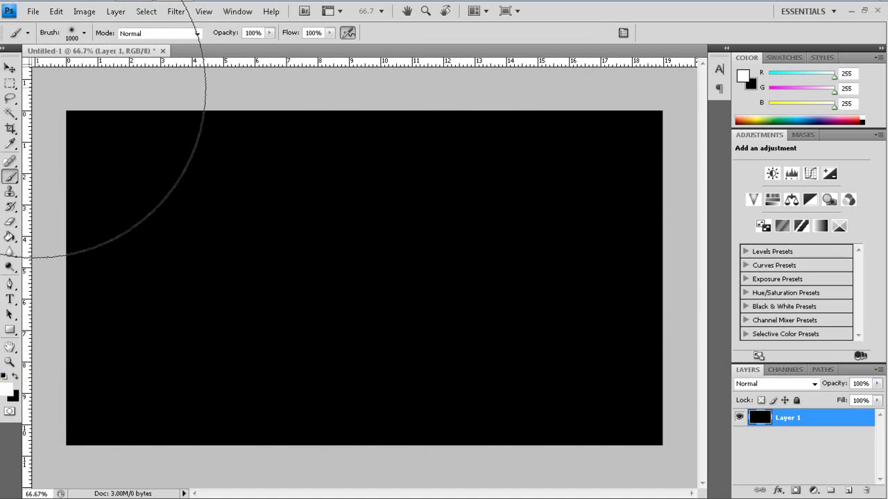
click(14, 69)
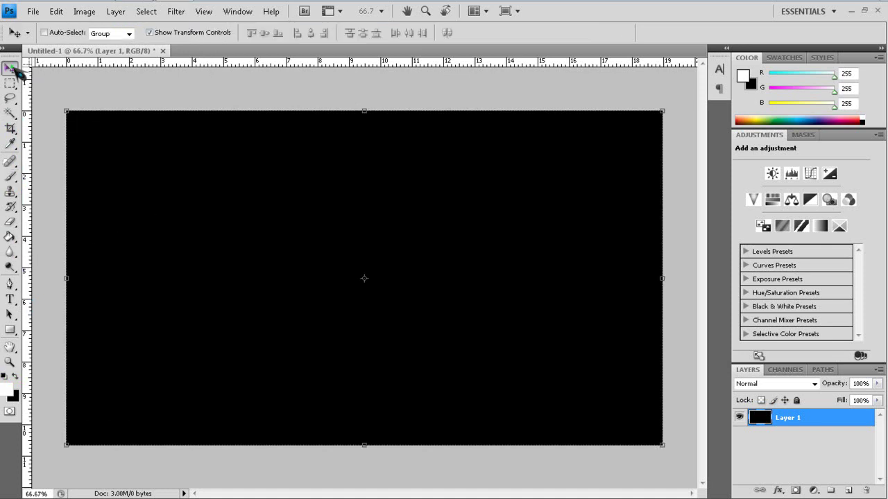
Step: Add a new layer above the black layer and paint a white glow at the canvas center with the 1000 px brush
click(849, 491)
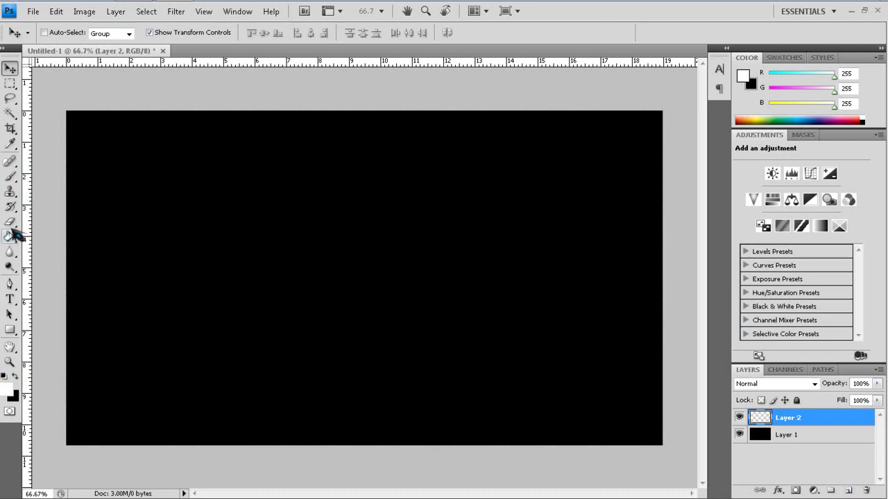
click(12, 178)
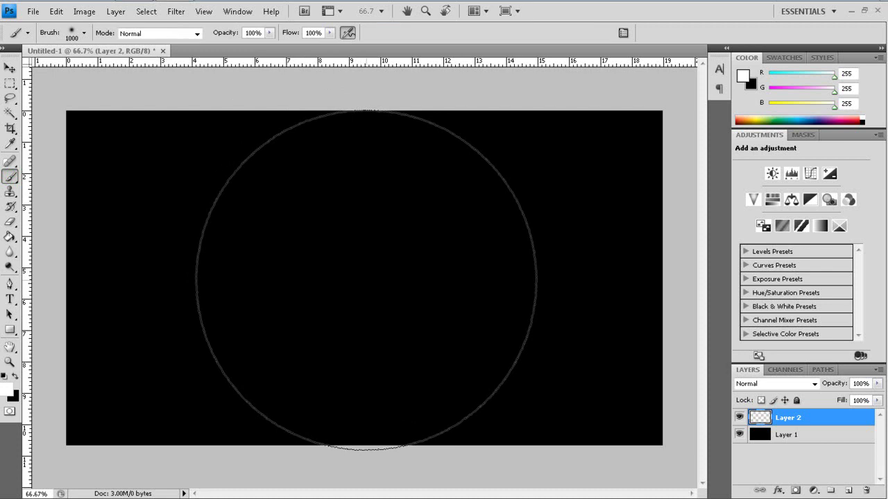
click(363, 279)
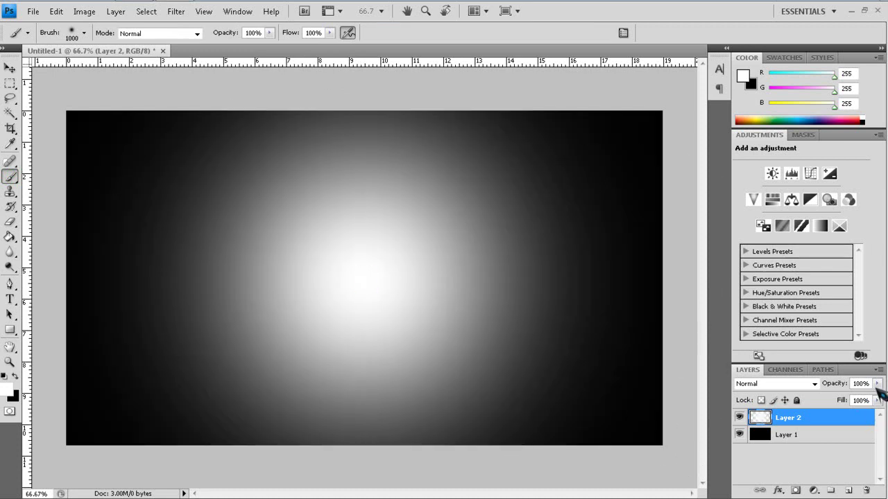
Step: Lower the opacity of the glow layer, Layer 2, to 30% and switch to the Move tool
drag(852, 396, 831, 397)
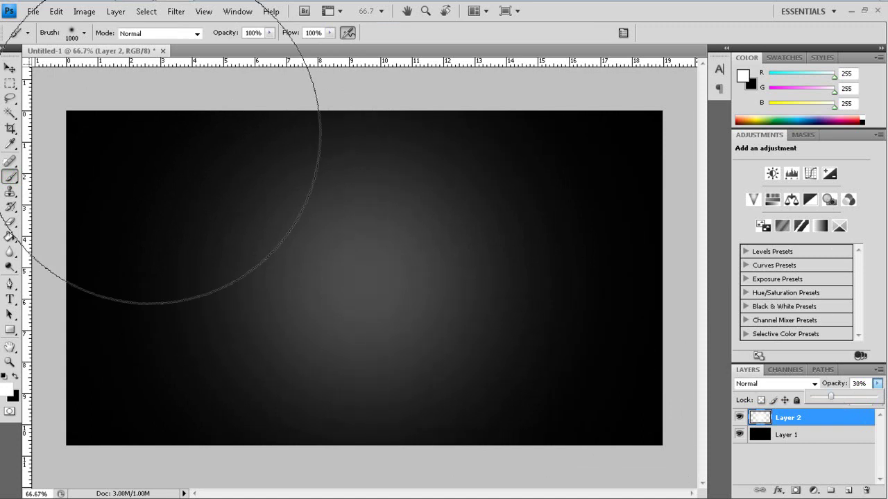
click(9, 68)
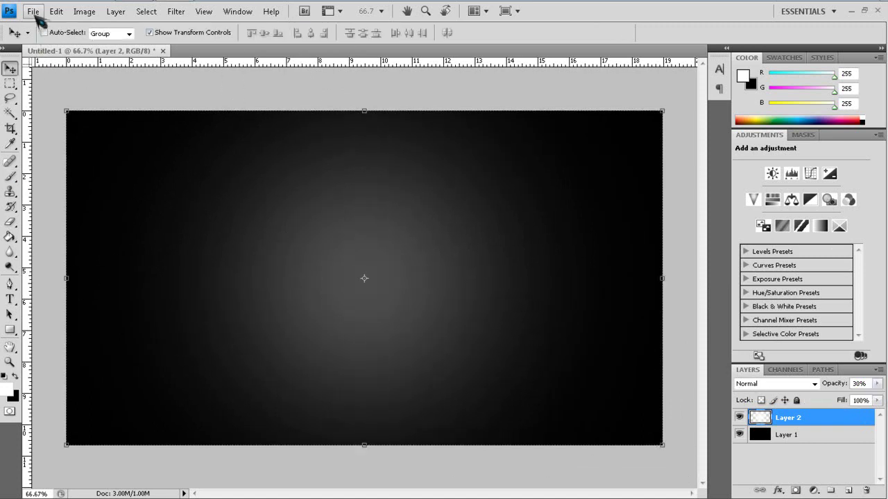
Step: Start opening an image and browse to the Textures folder inside 8,000 GFX Pack =D on New Volume (D:)
click(33, 13)
click(41, 39)
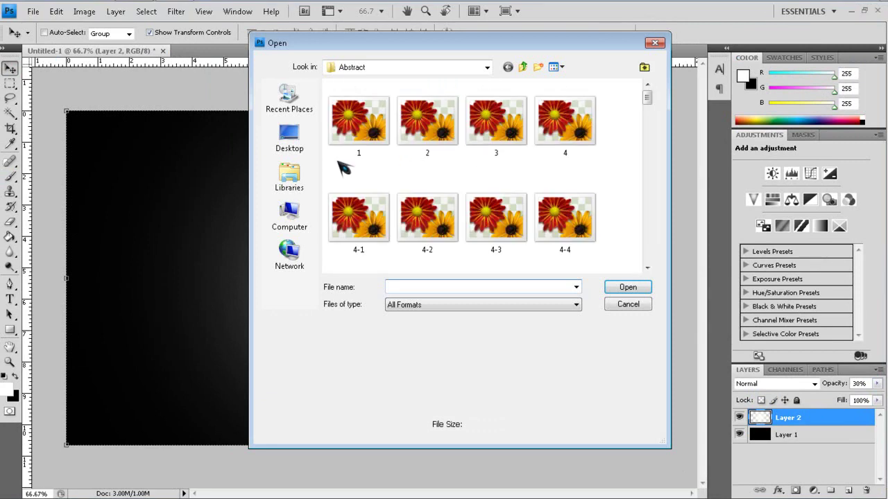
click(298, 174)
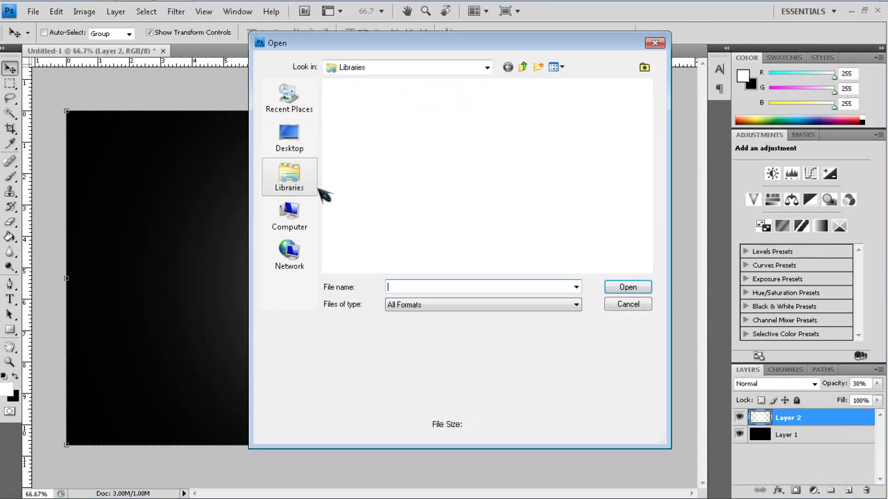
click(292, 211)
double_click(548, 129)
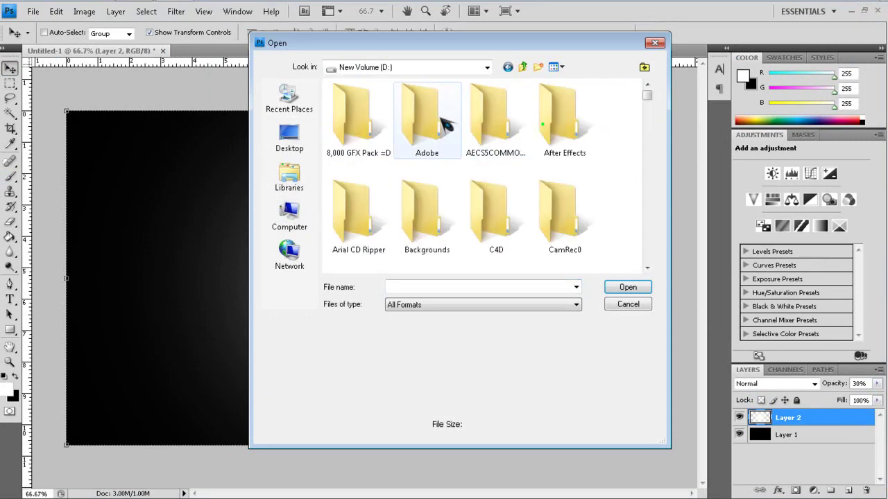
double_click(366, 118)
double_click(355, 187)
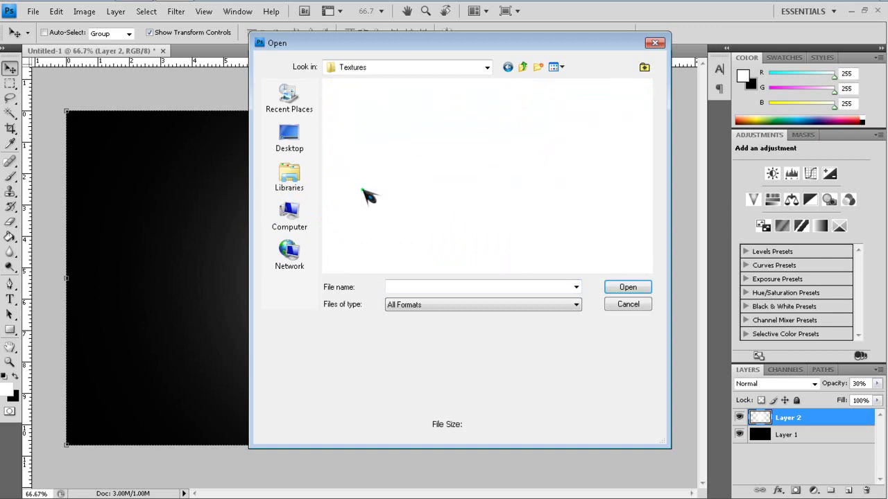
Step: Preview the numbered texture images, such as 1 (14), 1 (31), 1 (50), 39 and 374, for a suitable background
click(431, 146)
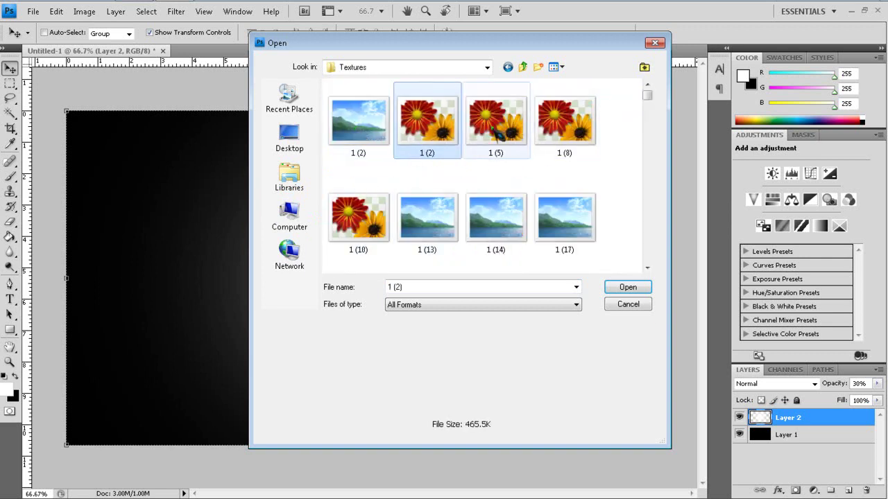
click(496, 123)
click(573, 126)
click(579, 214)
click(512, 209)
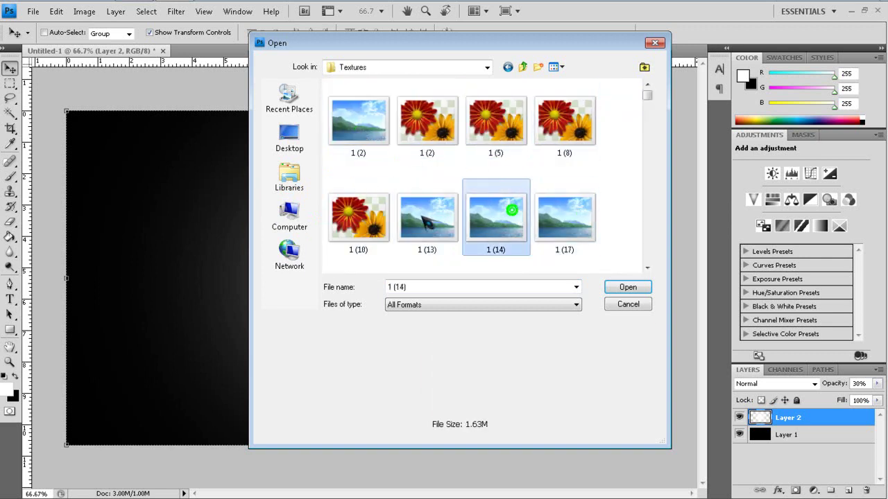
scroll(647, 93, down, 2)
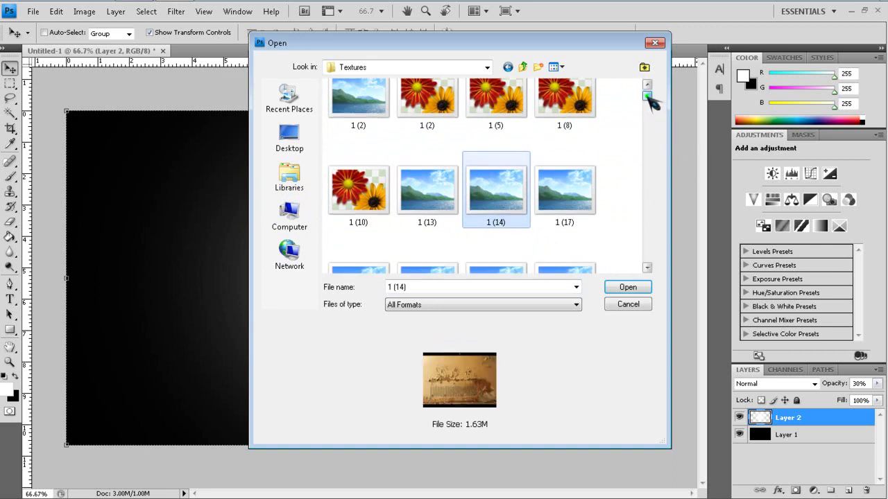
click(435, 151)
click(357, 163)
click(370, 254)
click(451, 251)
click(525, 257)
click(565, 240)
click(647, 268)
click(647, 268)
click(562, 215)
click(423, 235)
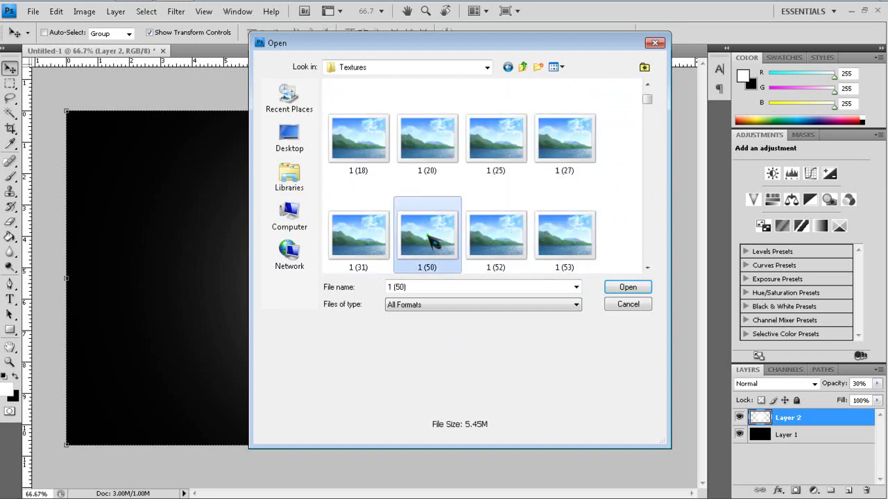
click(378, 232)
click(647, 268)
click(647, 267)
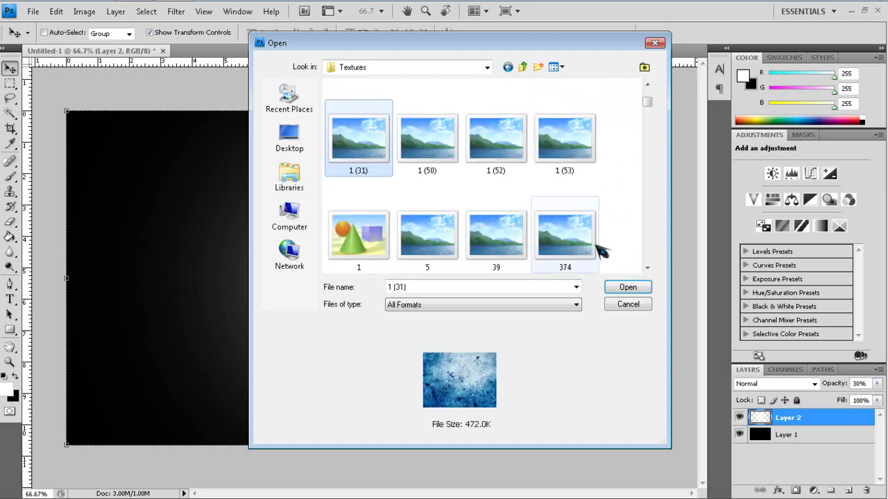
click(359, 236)
click(426, 230)
click(489, 232)
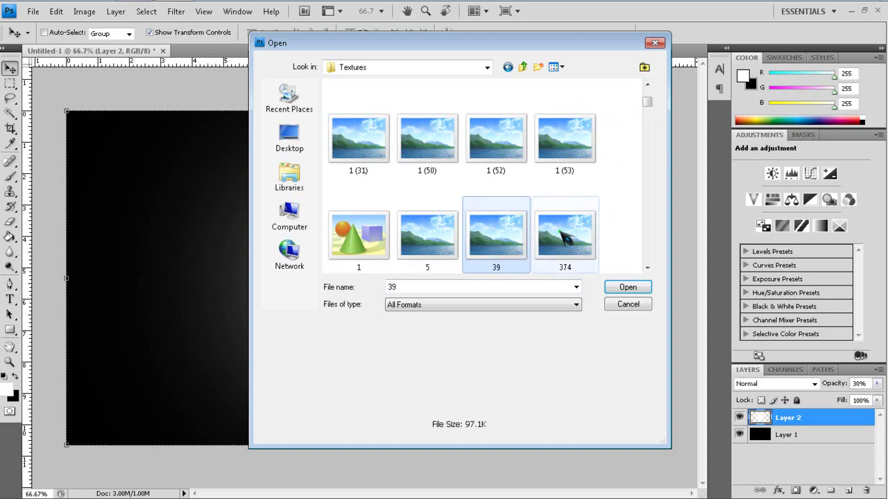
click(566, 233)
Step: Preview the Black Background textures, including the Fabric, Hole, Metal and Wood variants
click(647, 267)
click(647, 267)
click(564, 194)
click(495, 198)
click(427, 197)
click(349, 206)
click(647, 268)
click(647, 268)
click(647, 268)
click(365, 159)
click(437, 139)
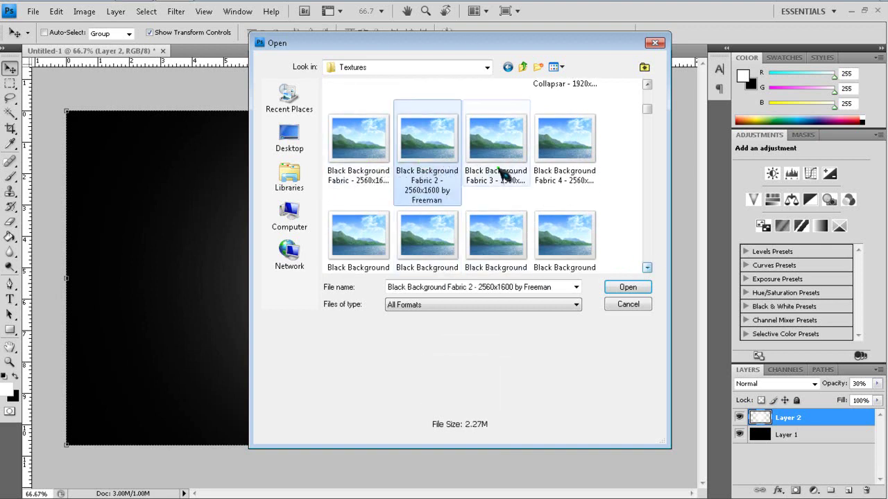
click(502, 174)
click(567, 176)
click(580, 228)
click(495, 229)
click(416, 232)
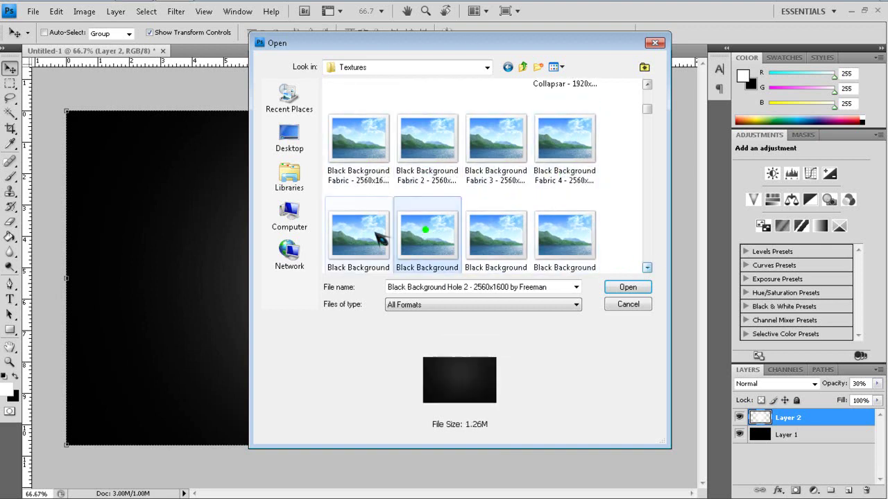
click(349, 241)
click(647, 268)
click(647, 267)
click(383, 193)
click(451, 197)
click(496, 191)
click(565, 191)
click(565, 261)
click(512, 262)
click(426, 208)
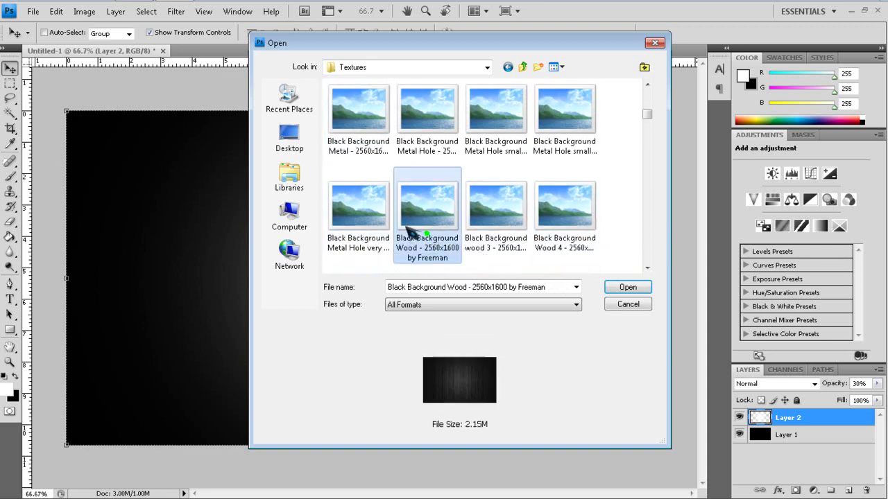
click(354, 219)
Step: Preview the textures from Black Background Wood Clean and Black Ice through Carbon to Concrete_Hole_02
click(647, 267)
click(647, 268)
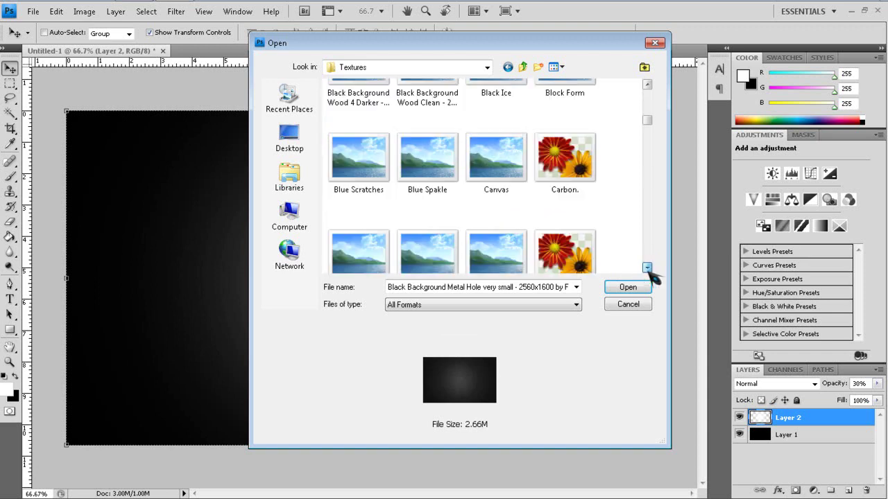
click(647, 268)
click(647, 84)
click(430, 116)
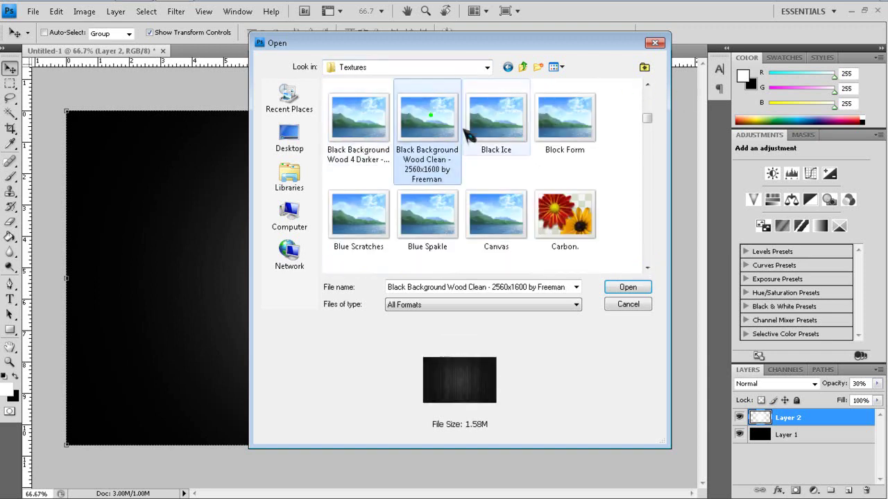
click(505, 135)
click(574, 137)
click(574, 211)
click(471, 208)
click(414, 211)
click(358, 215)
click(647, 267)
click(360, 216)
click(427, 216)
click(499, 220)
click(589, 229)
click(647, 268)
click(430, 217)
click(517, 229)
click(548, 227)
click(368, 222)
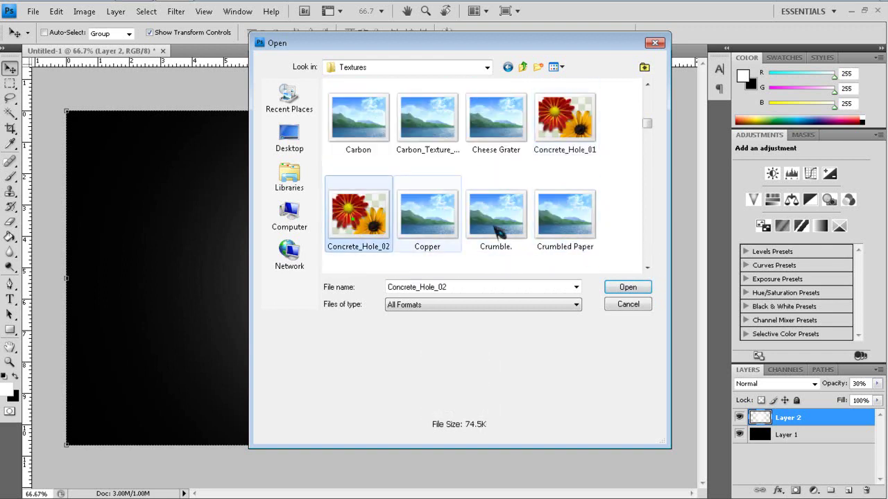
Step: Preview the Crumpled Paper, Damage, Dark Metal, Engraved Lines and Flesh_Wound textures
click(647, 267)
click(414, 166)
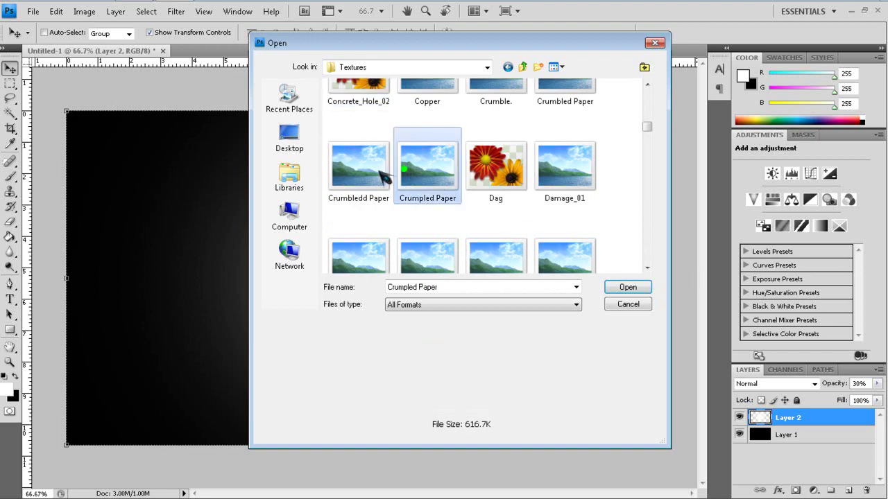
key(Left)
click(428, 175)
click(503, 179)
click(575, 182)
click(570, 260)
click(517, 260)
click(428, 257)
click(359, 236)
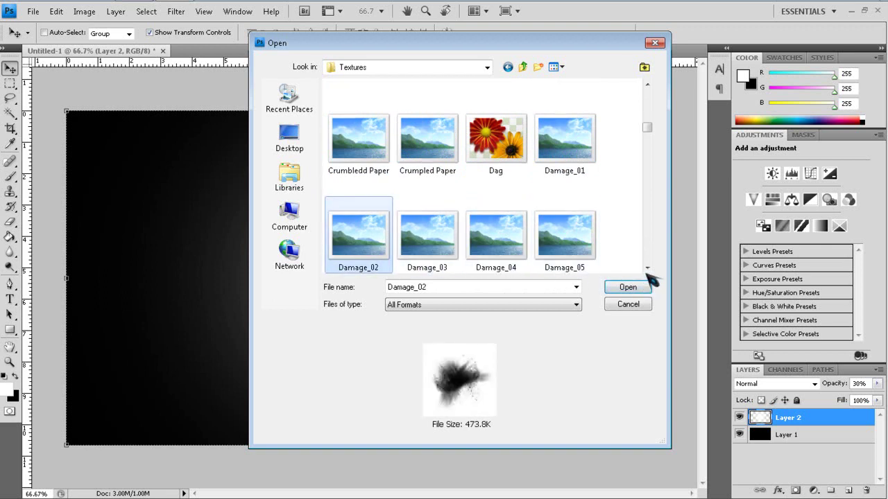
scroll(649, 275, down, 3)
click(364, 191)
click(428, 195)
click(478, 217)
click(595, 188)
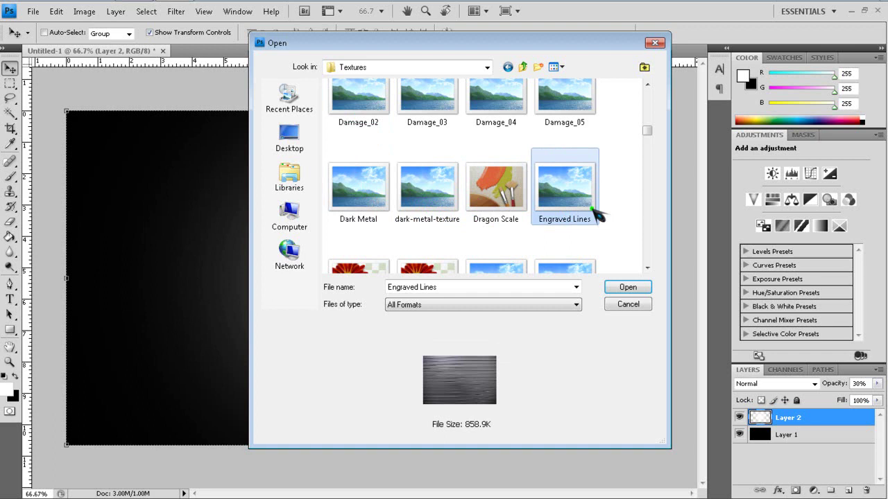
click(583, 259)
click(496, 261)
click(428, 261)
click(361, 235)
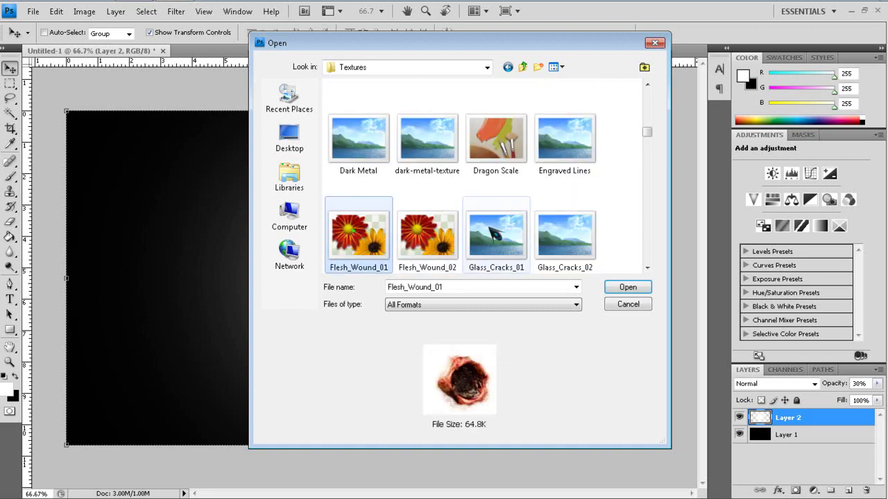
Step: Preview the Gray Metal, Gold, Glass_Cracks_03 and Grilles textures and the images that follow them
click(647, 269)
click(568, 193)
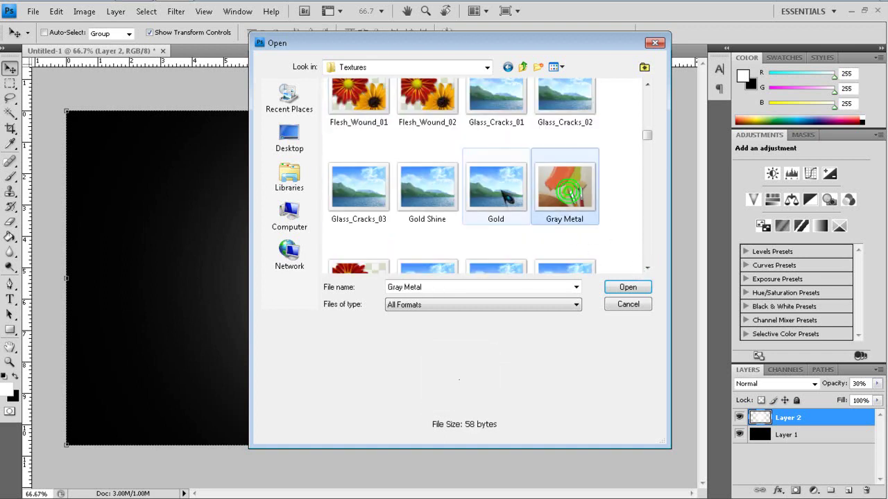
click(510, 198)
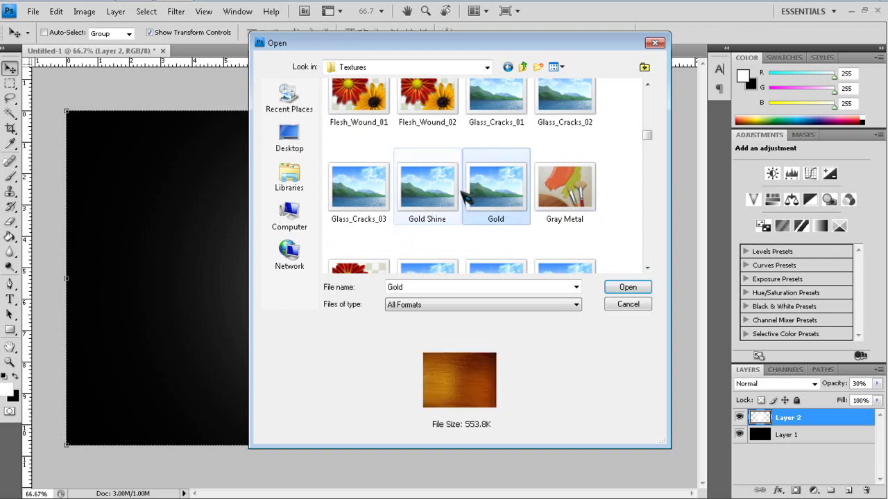
click(436, 196)
click(359, 198)
click(647, 268)
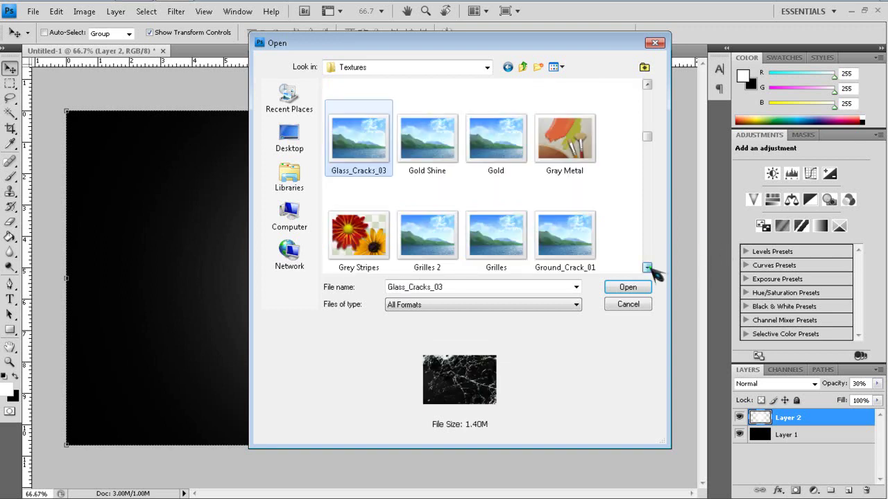
click(586, 194)
click(521, 197)
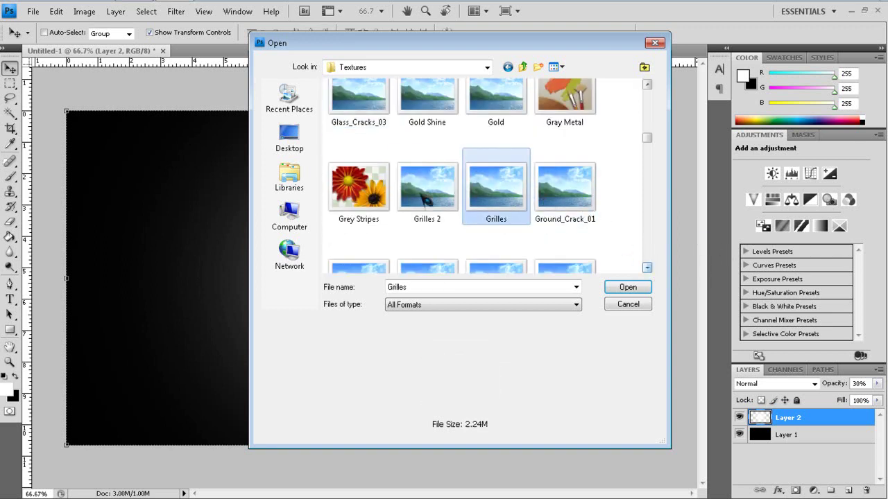
click(426, 200)
click(416, 262)
click(489, 269)
click(570, 271)
Step: Preview the Ground_Crack textures up to Ground_Crack_14, along with the neighboring Grunge Metal and Grunge Stripes images
click(647, 267)
click(647, 268)
click(647, 267)
click(647, 83)
click(647, 84)
click(540, 114)
key(Left)
key(Left)
key(Left)
key(Down)
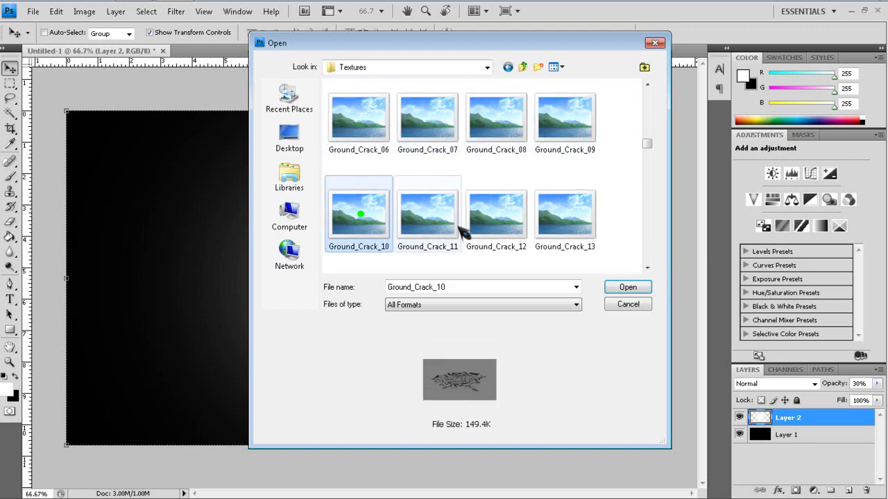
click(503, 222)
click(579, 229)
click(647, 267)
click(647, 268)
click(589, 215)
click(423, 210)
click(385, 225)
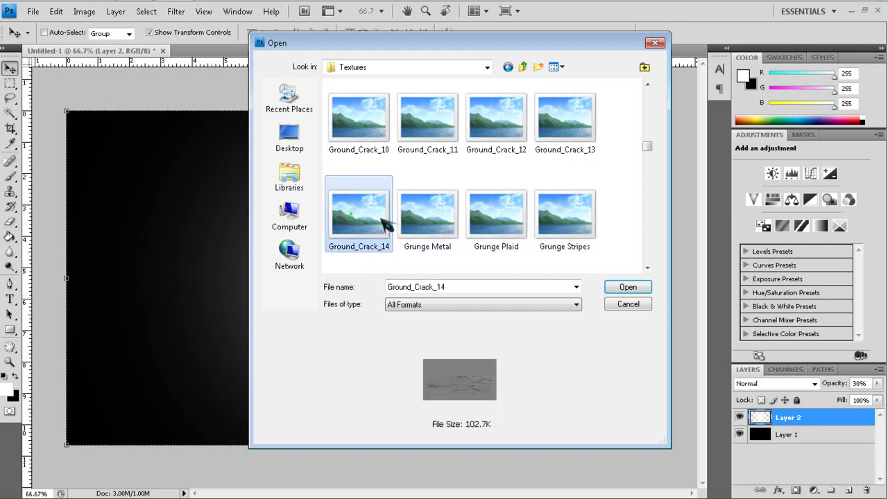
Step: Check the Grunge Wall and numbered Grunge textures, and open the brick wall image Grunge_10.jpg
click(647, 268)
click(647, 268)
click(570, 187)
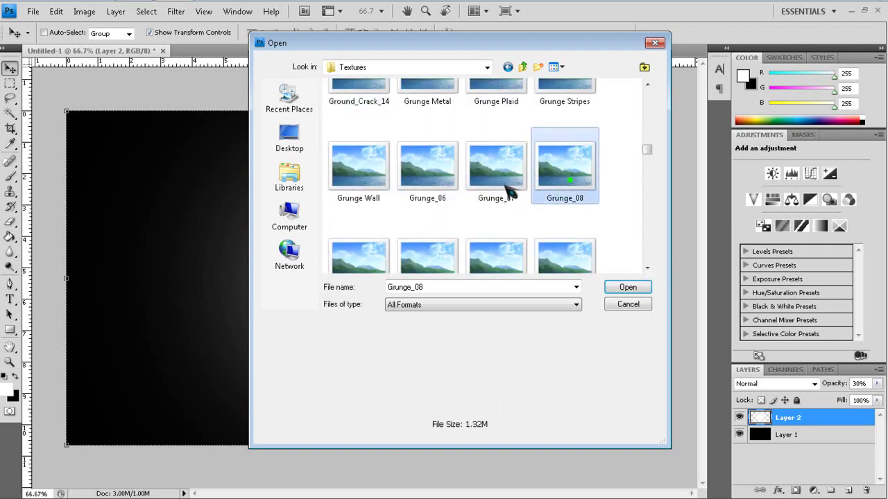
click(517, 191)
click(444, 190)
click(343, 191)
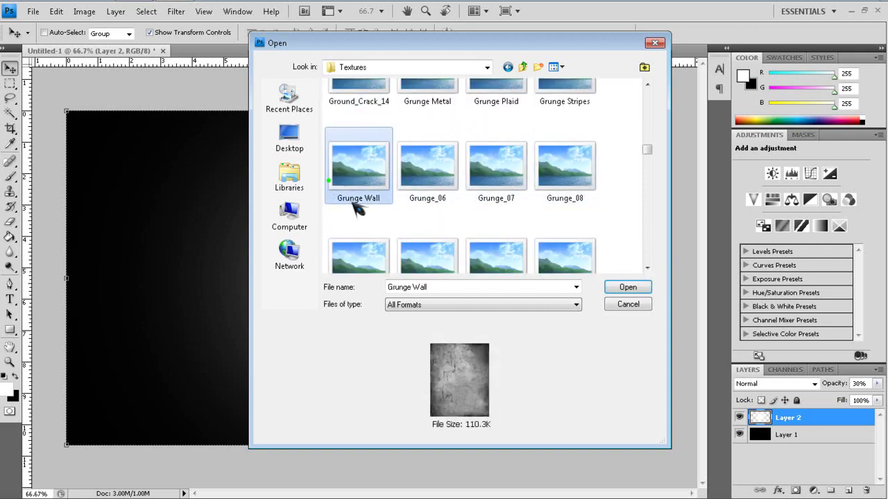
click(357, 249)
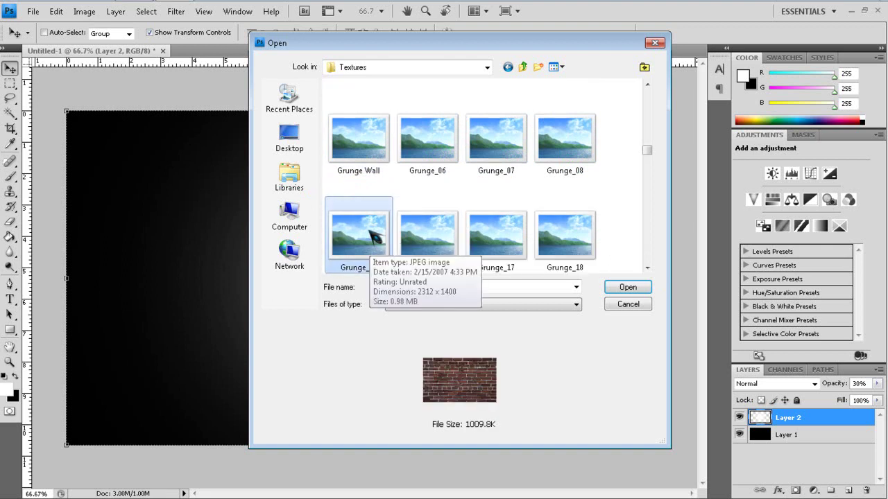
double_click(360, 235)
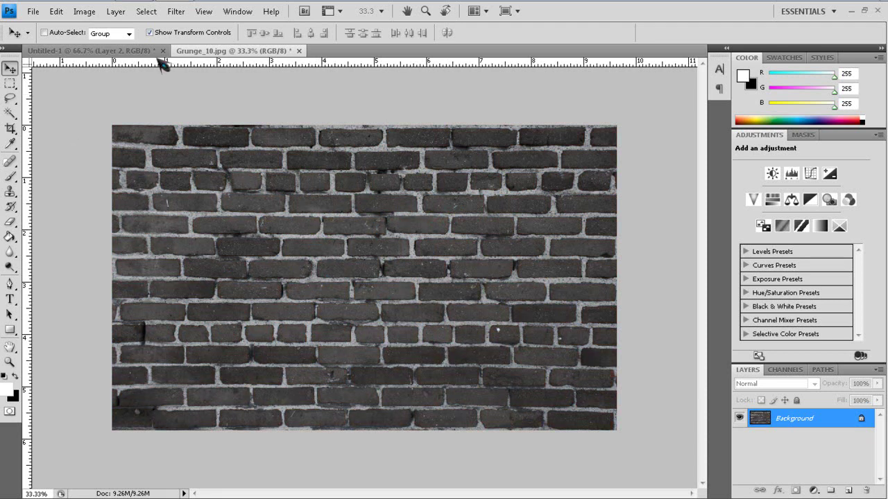
Step: Copy the brick image from Grunge_10.jpg into Untitled-1 as a new layer covering the canvas, and close Grunge_10.jpg
drag(229, 51, 201, 72)
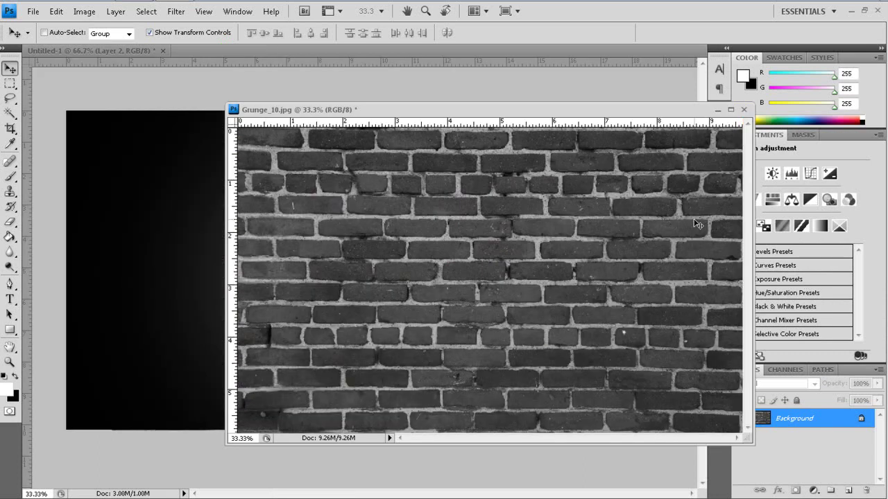
drag(833, 262, 825, 265)
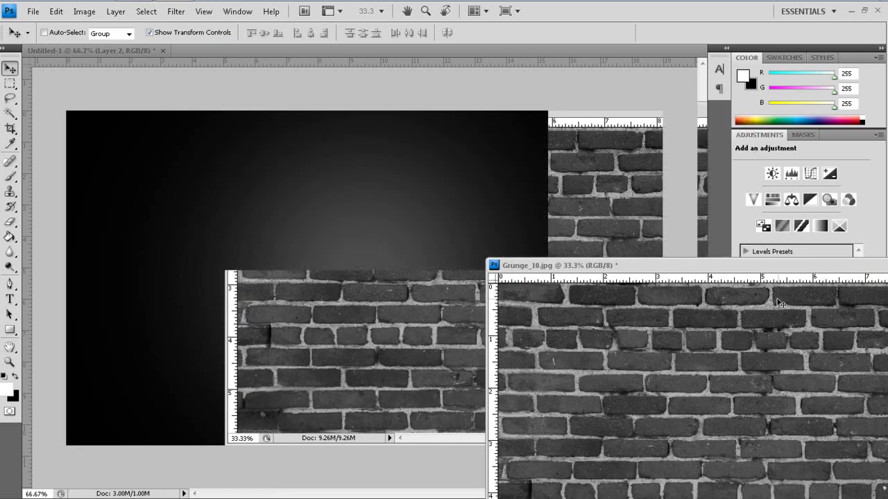
drag(701, 380, 398, 224)
drag(598, 267, 272, 208)
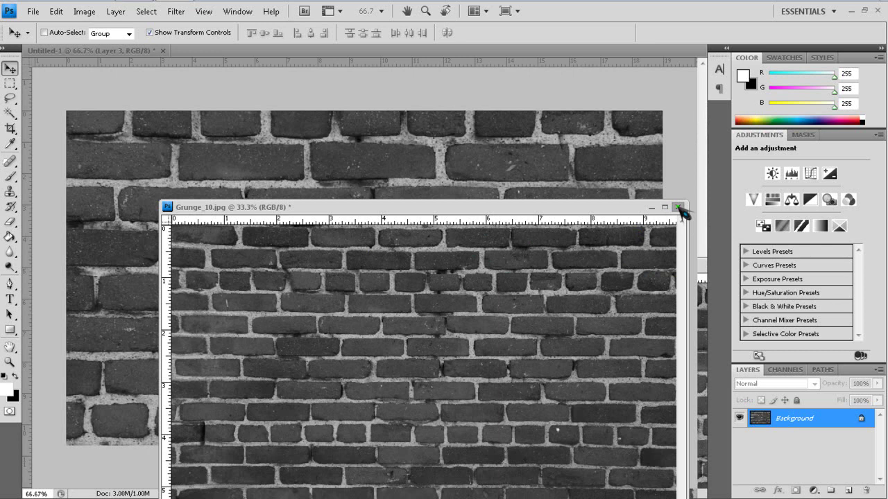
click(678, 207)
click(442, 202)
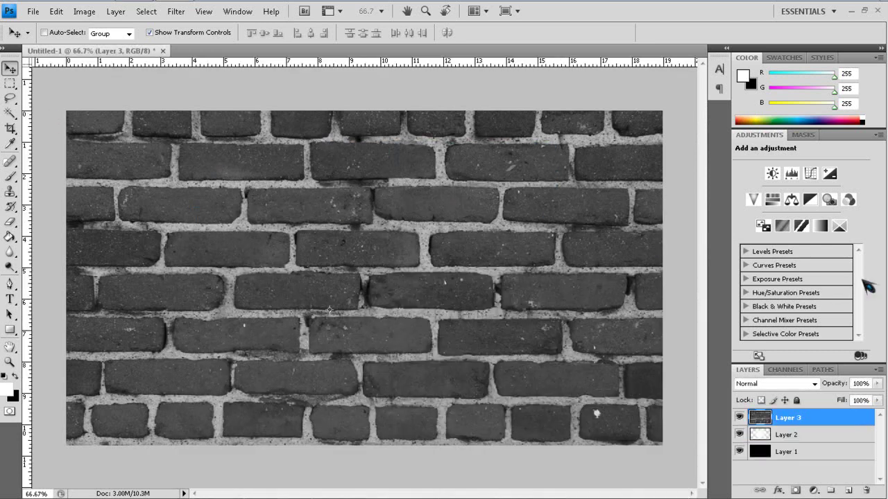
Step: Set the brick layer's blend mode to Overlay and add a duplicate of it at 20% opacity
click(774, 383)
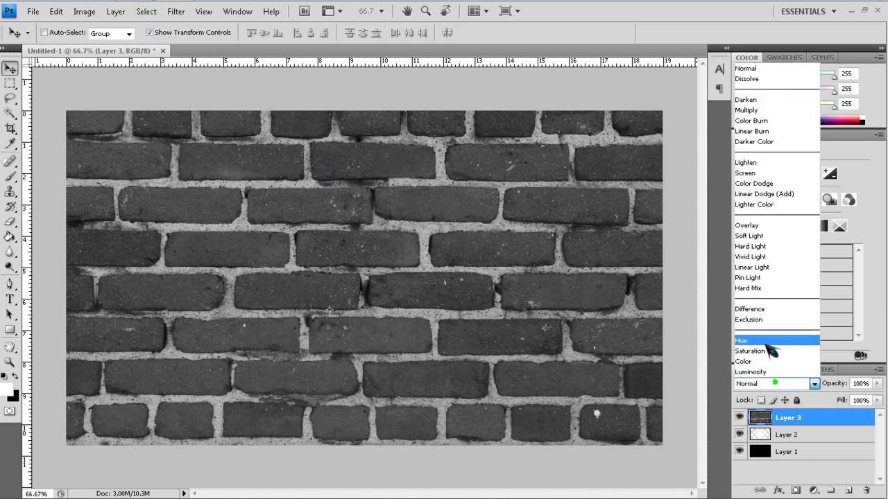
click(756, 225)
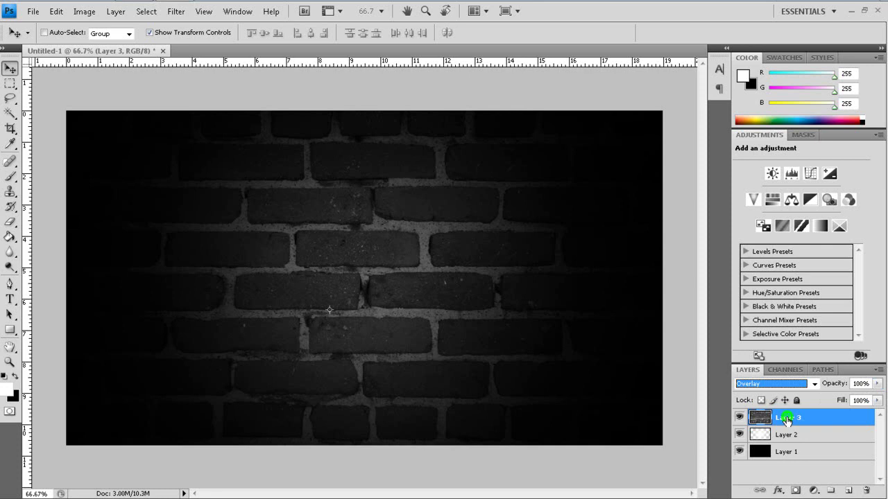
key(ctrl+j)
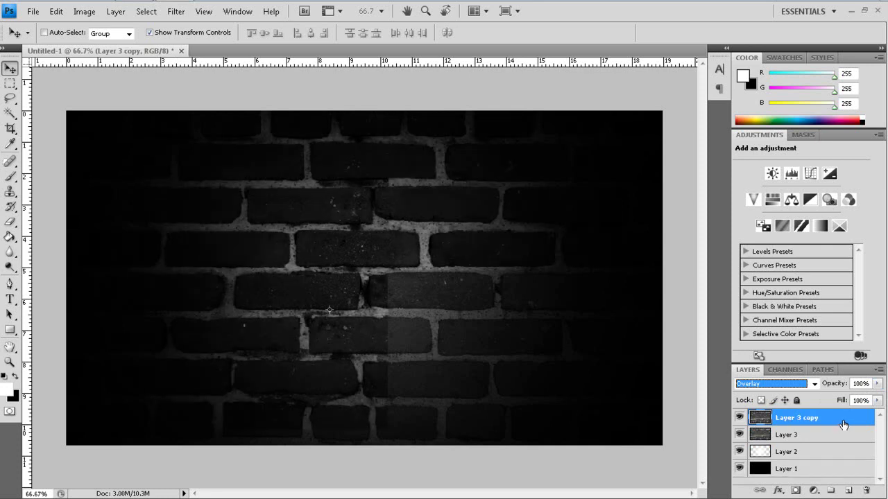
click(866, 384)
text(20)
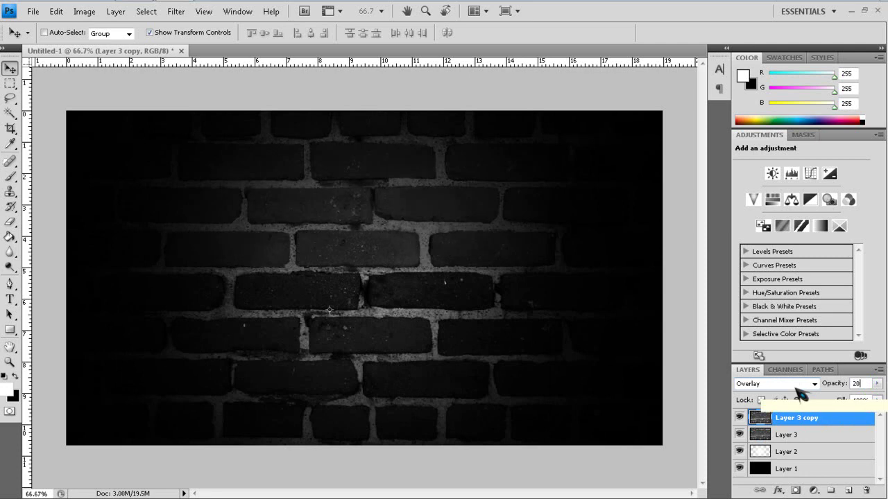
Step: Browse for an image to open in the Backgrounds folder on New Volume (D:)
click(33, 11)
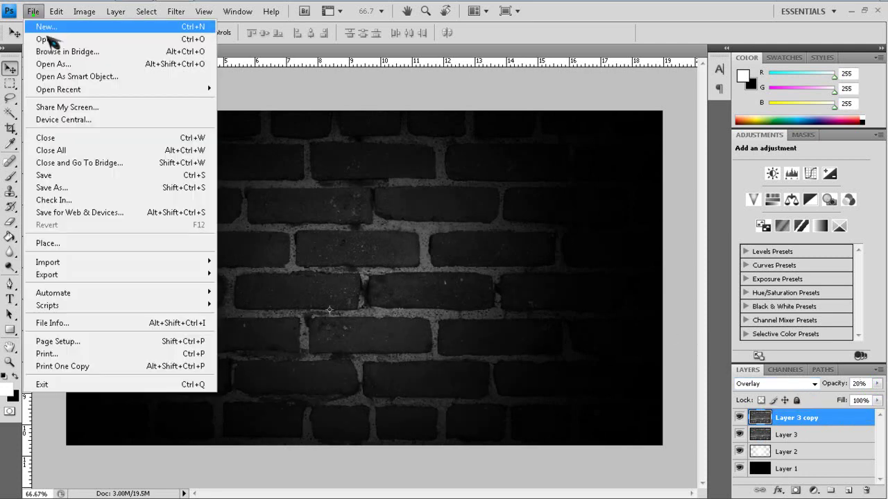
click(48, 39)
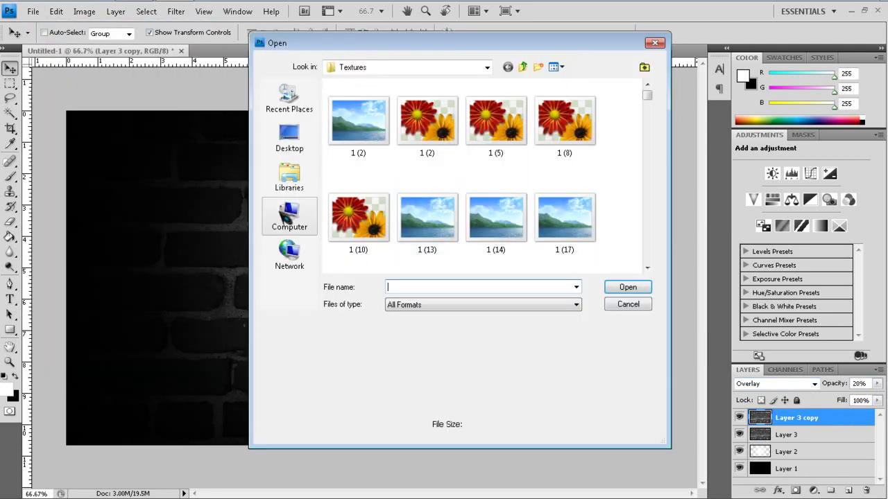
click(289, 177)
click(288, 219)
double_click(537, 118)
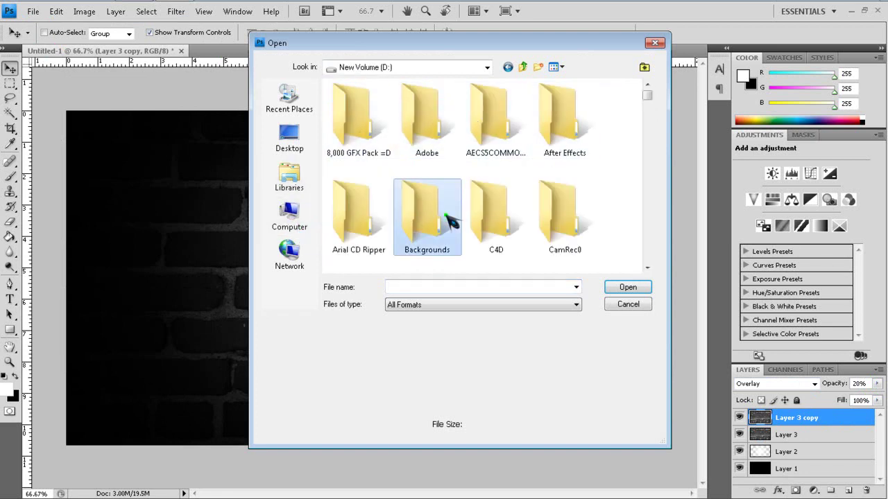
double_click(451, 222)
Step: Open photoshop18.png from the Backgrounds folder to check its contents, and close it again
click(442, 287)
text(phot)
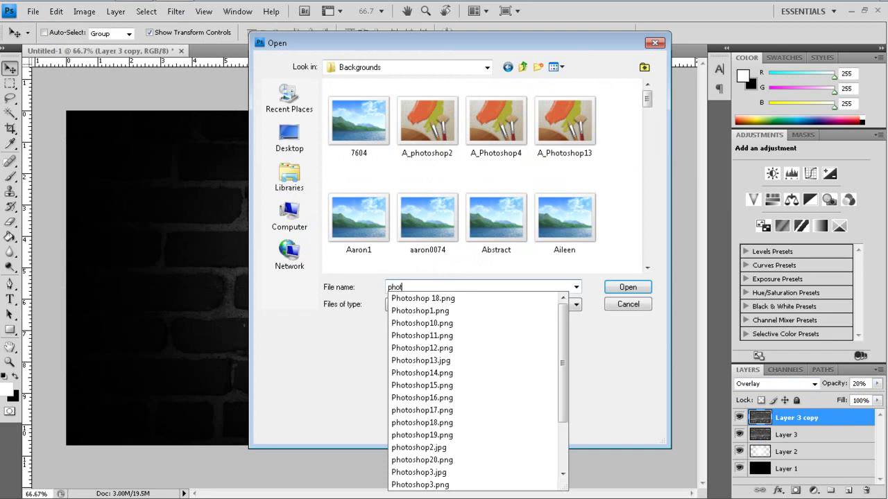
text(oshop )
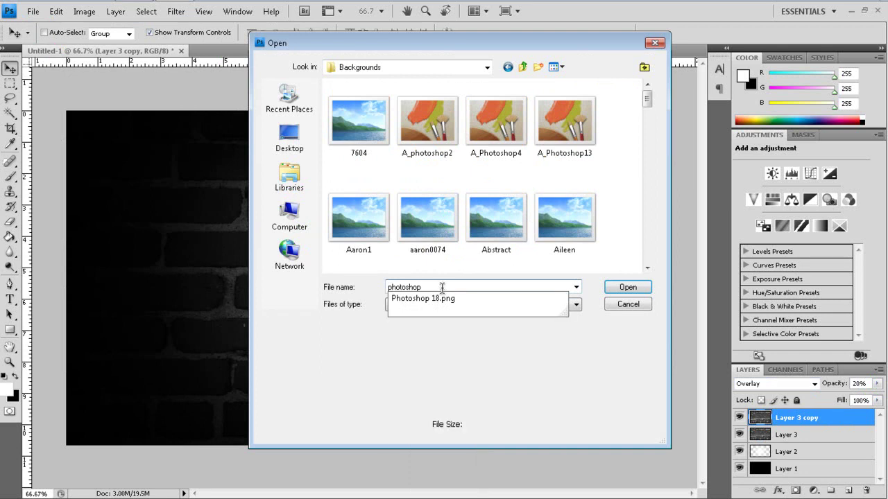
text(19)
key(BackSpace)
key(BackSpace)
key(BackSpace)
text(1)
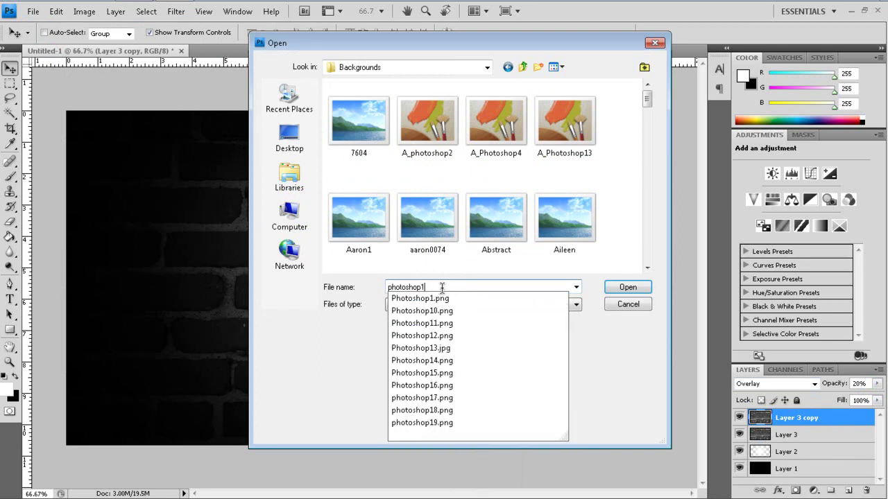
text(8)
key(BackSpace)
text(8)
key(Down)
key(Return)
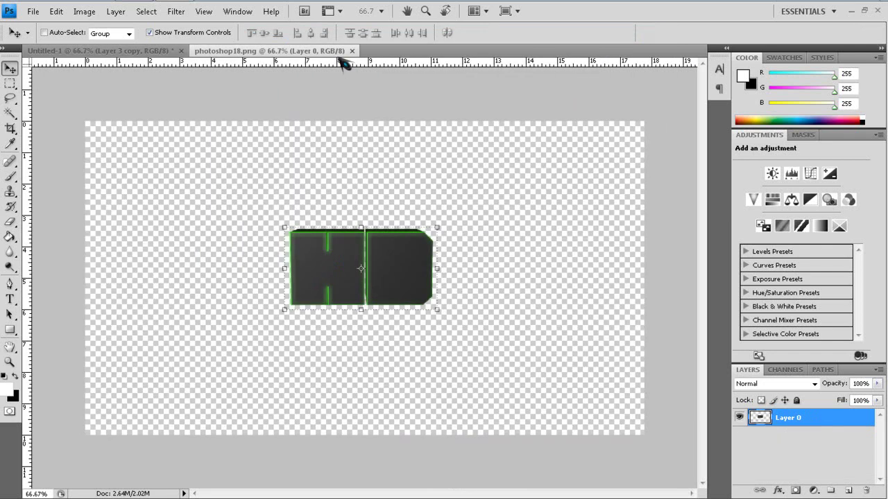
click(351, 50)
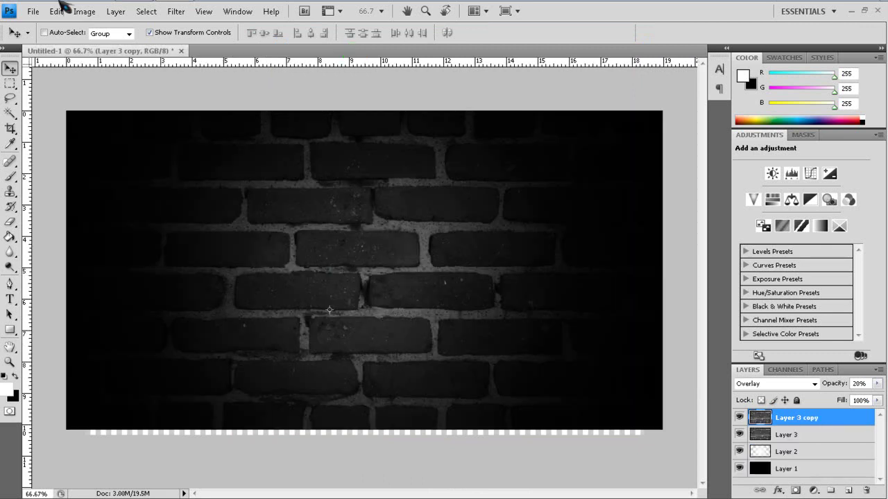
Step: Switch to Windows Explorer, find photoshop19 in the Backgrounds folder on New Volume (D:), and open it in Photoshop
click(57, 15)
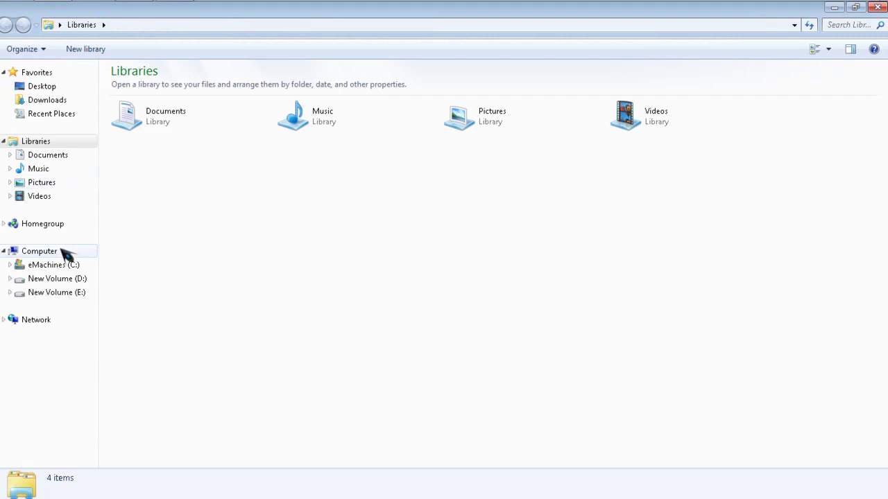
click(56, 278)
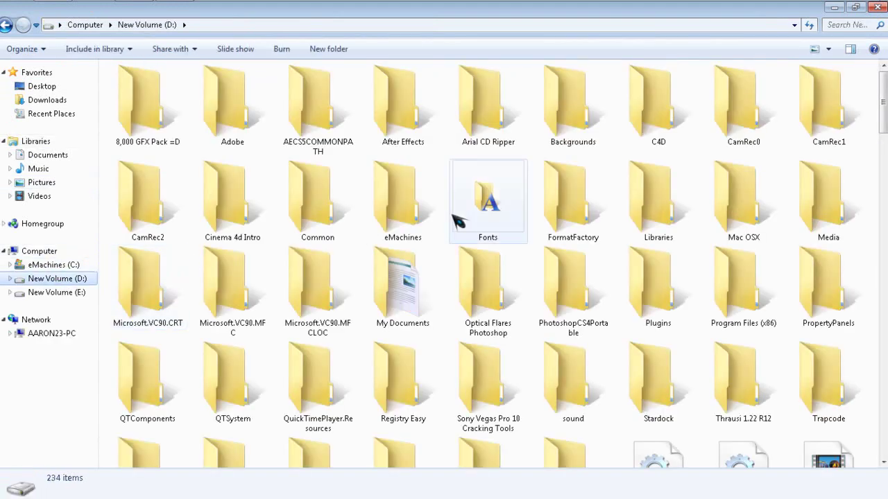
double_click(573, 104)
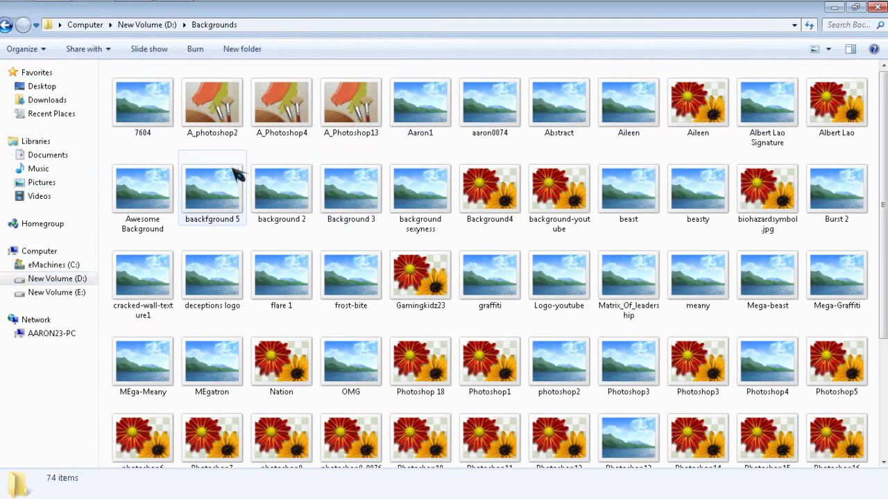
drag(884, 119, 885, 234)
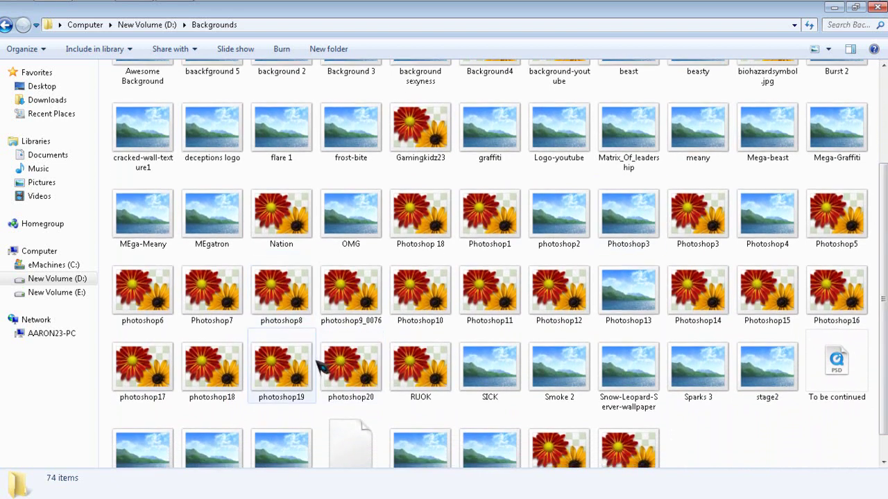
click(305, 371)
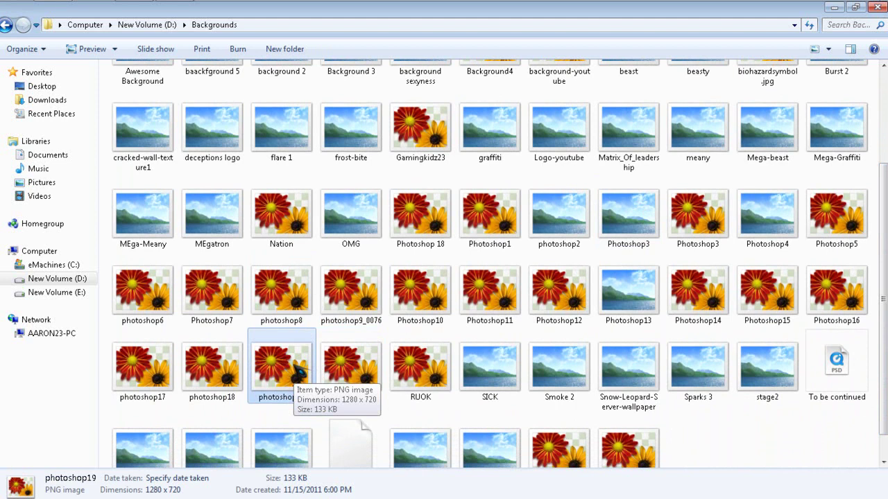
drag(299, 371, 186, 21)
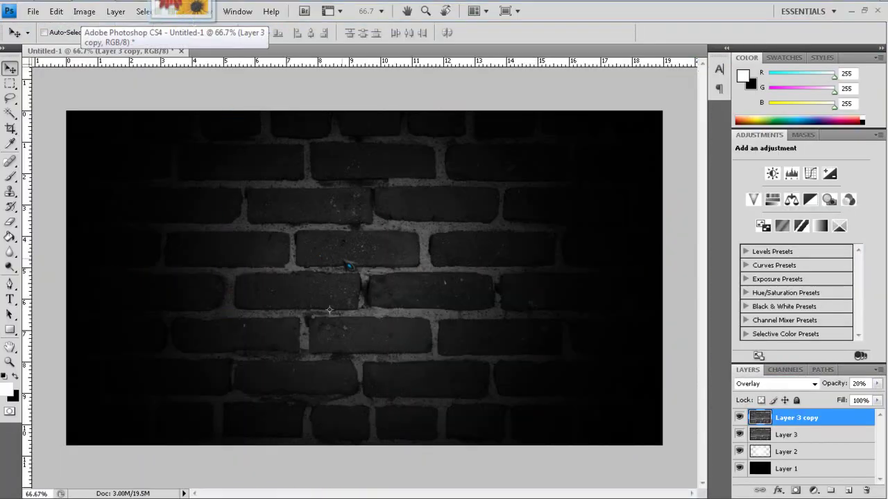
drag(343, 266, 341, 265)
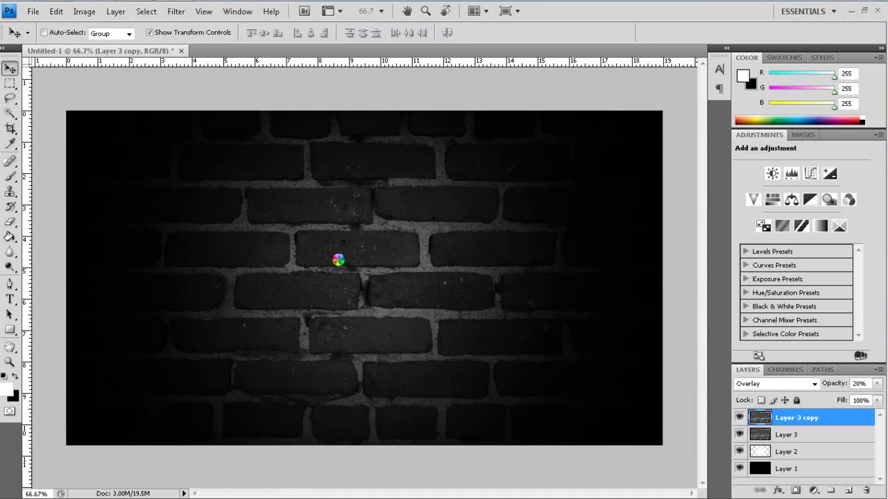
Step: Copy the 3D graffiti text from photoshop19.png to the middle of the brick wall in Untitled-1, and close photoshop19.png
drag(276, 56, 637, 277)
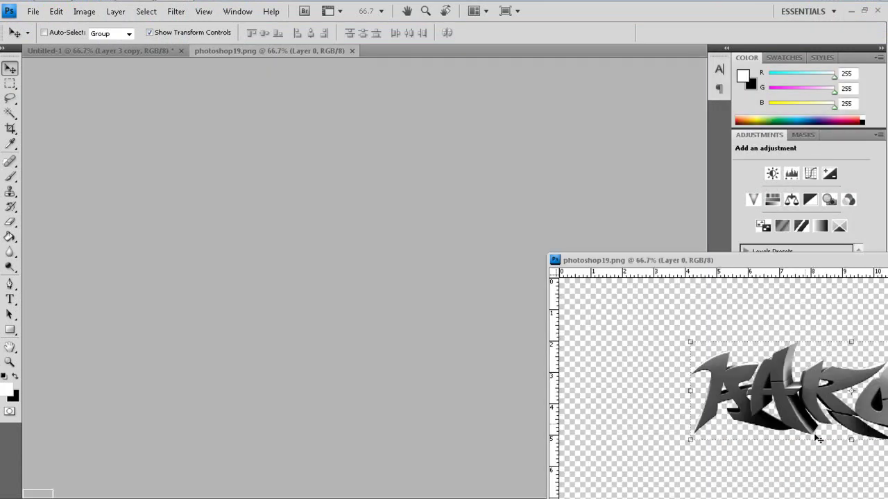
drag(770, 375, 354, 258)
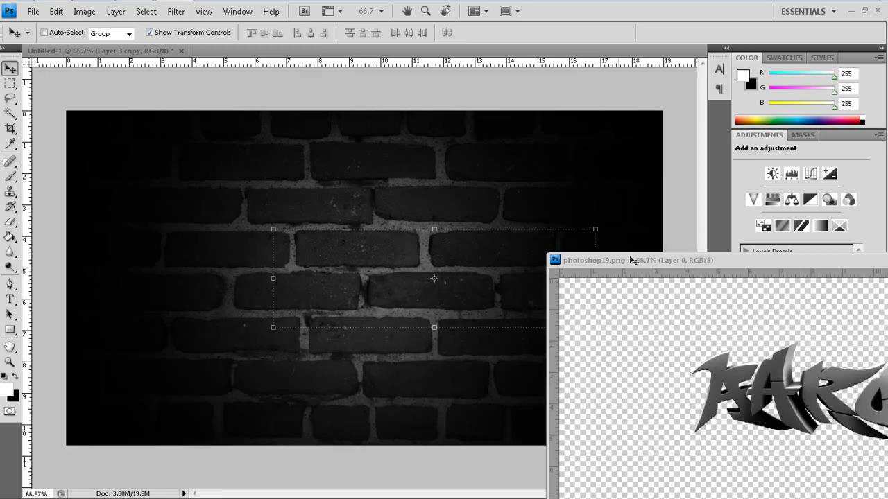
click(685, 260)
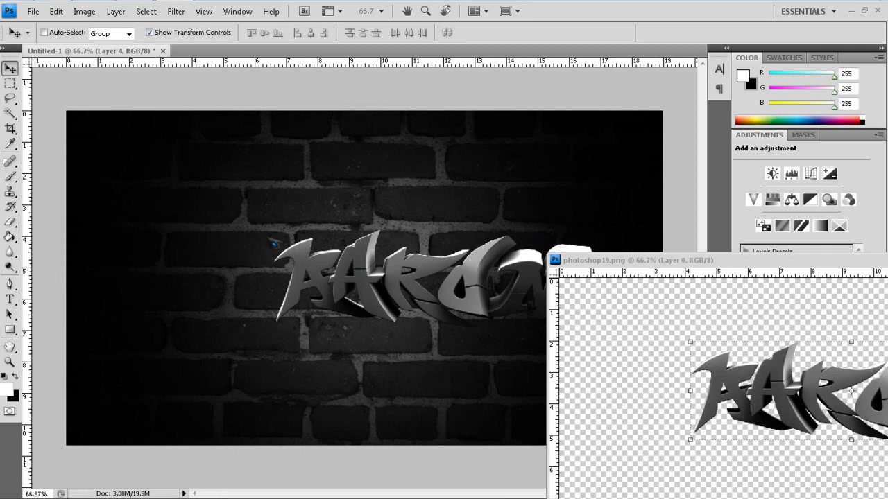
drag(684, 260, 446, 242)
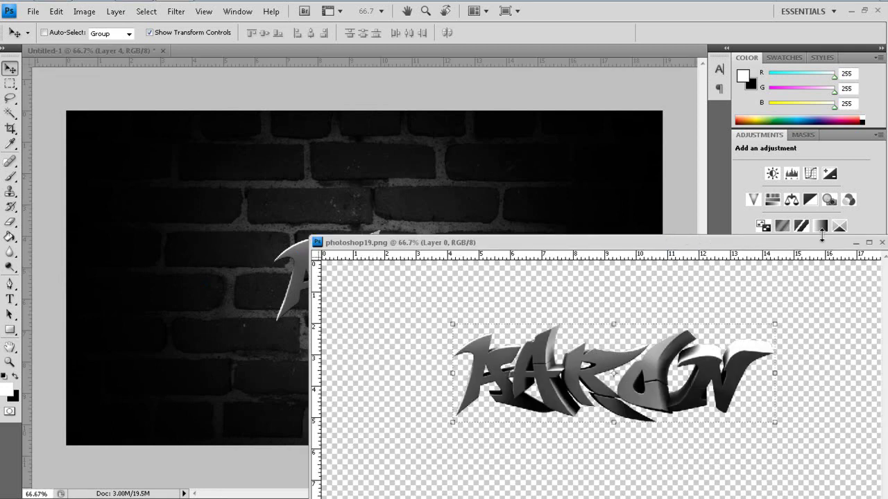
click(881, 242)
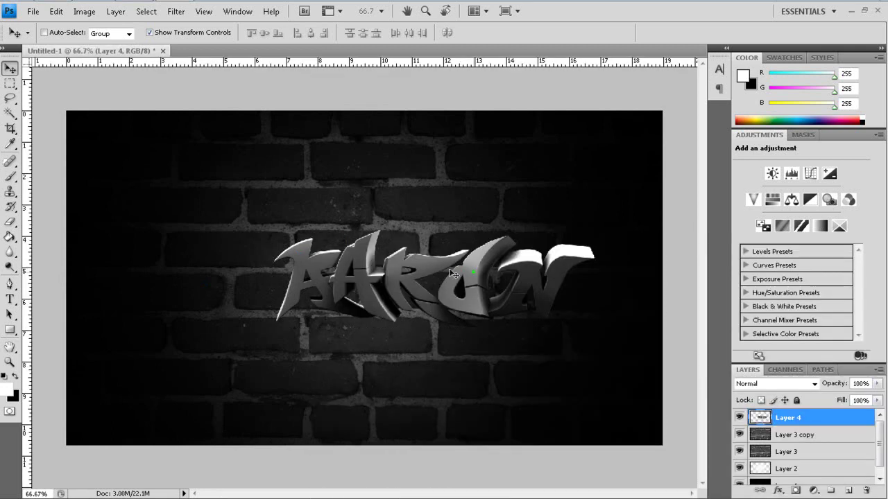
drag(407, 263, 398, 260)
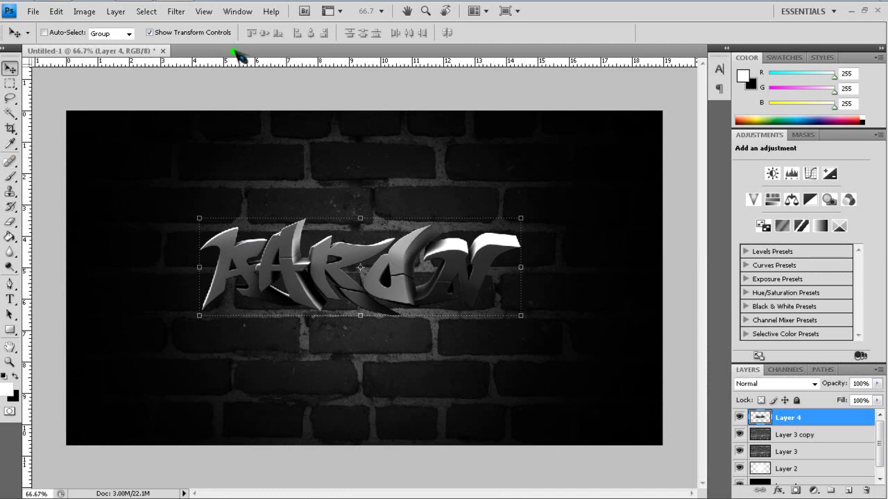
Step: Search New Volume (D:) for an image file whose name starts with "gr"
click(32, 11)
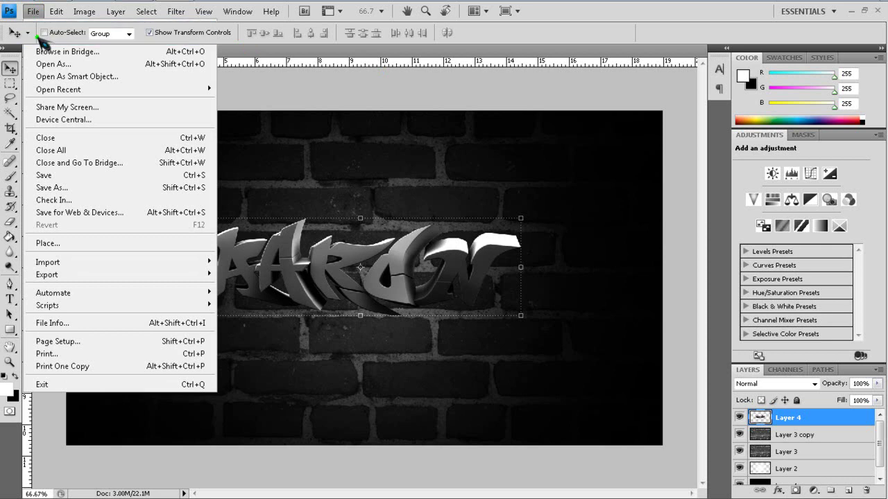
click(39, 40)
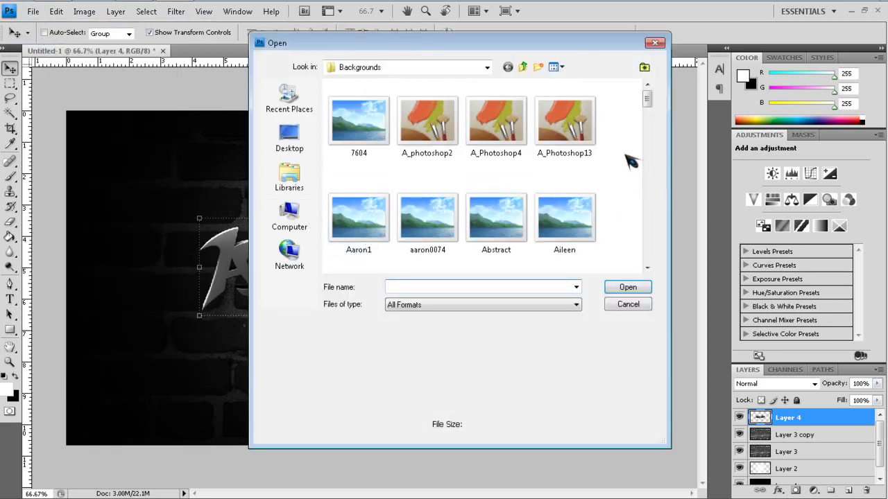
click(295, 220)
double_click(568, 131)
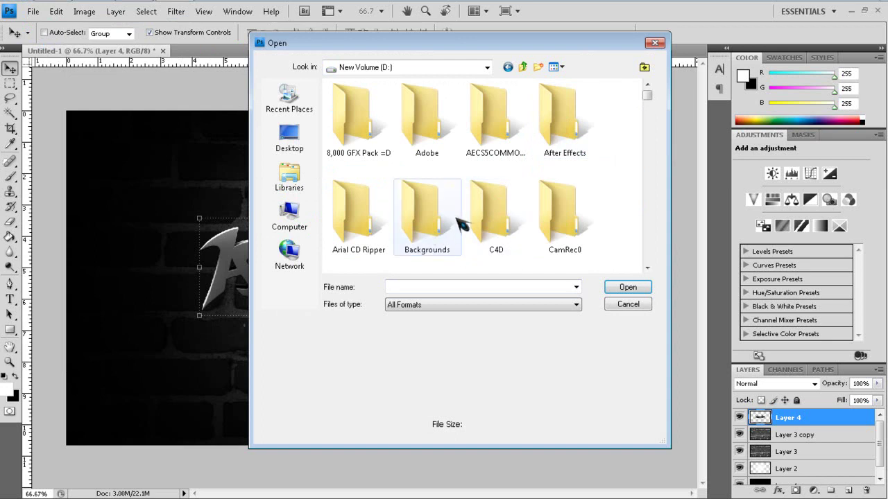
text(gr)
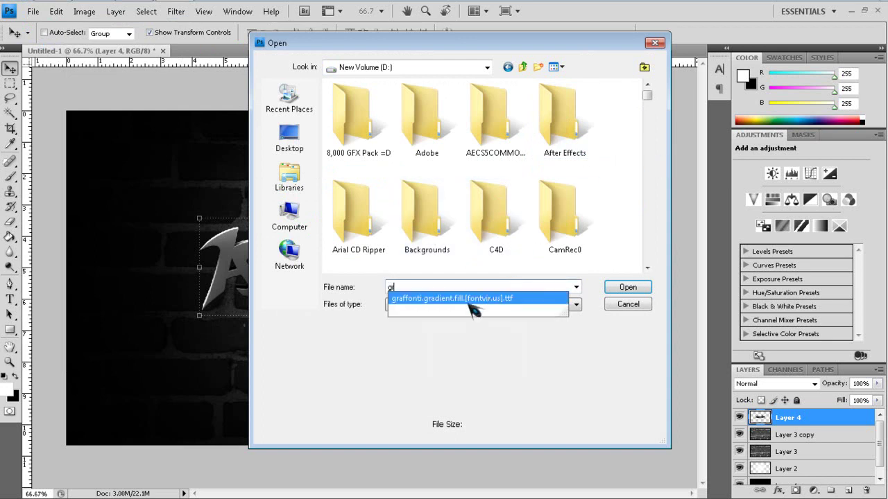
key(BackSpace)
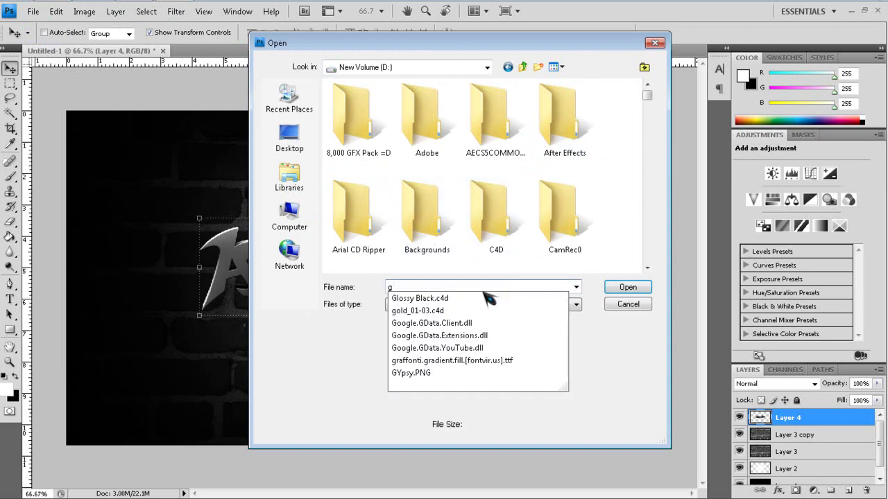
key(BackSpace)
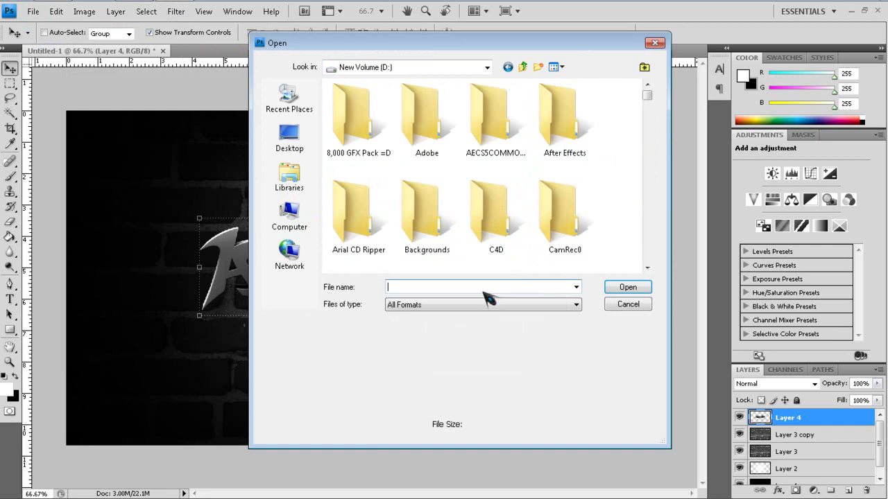
Step: Open the image grunge%20texture.png from New Volume (E:)
click(290, 219)
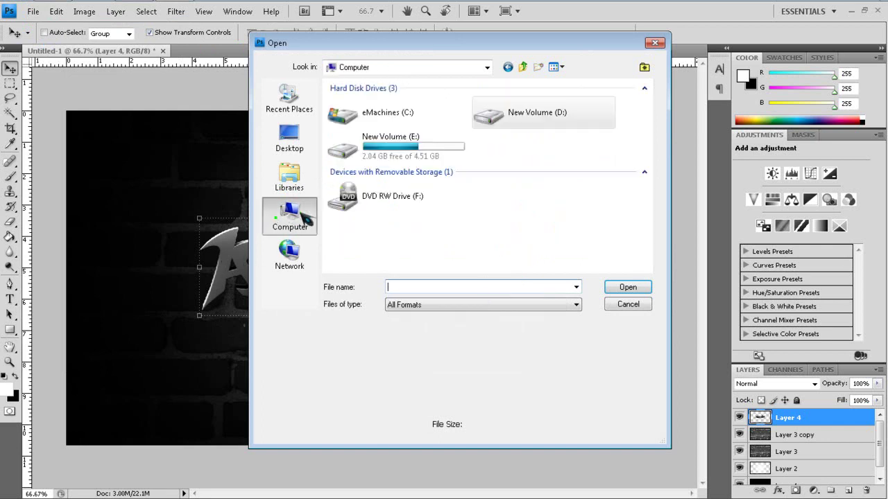
double_click(388, 144)
click(430, 286)
text(gru)
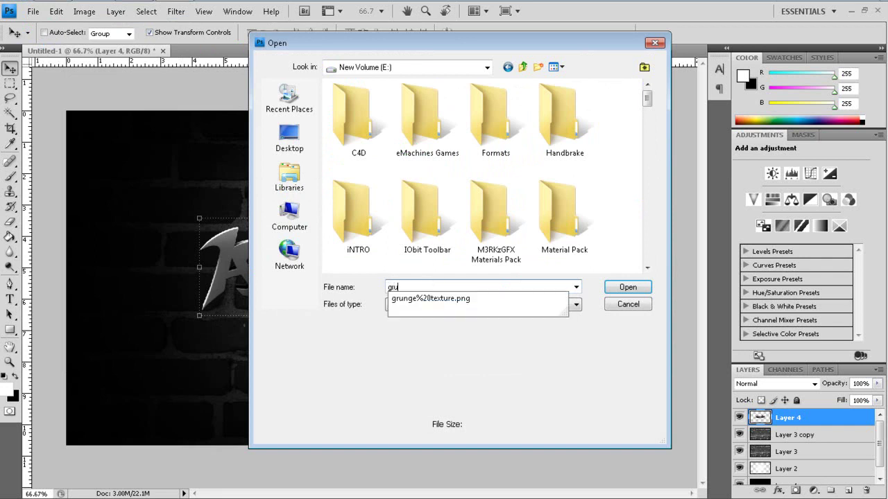
key(Down)
key(Return)
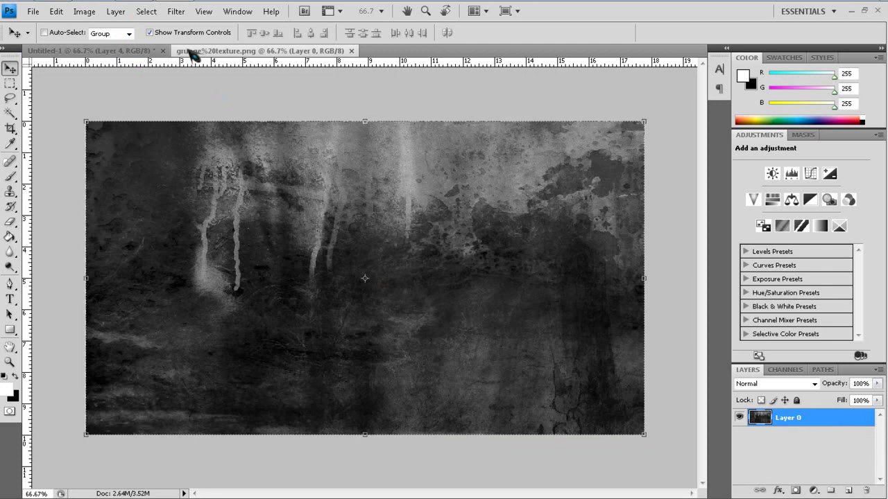
Step: Copy the grunge texture from grunge%20texture.png into Untitled-1 as a layer above the graffiti text, and close grunge%20texture.png
drag(239, 52, 245, 51)
drag(646, 289, 618, 270)
drag(767, 377, 365, 332)
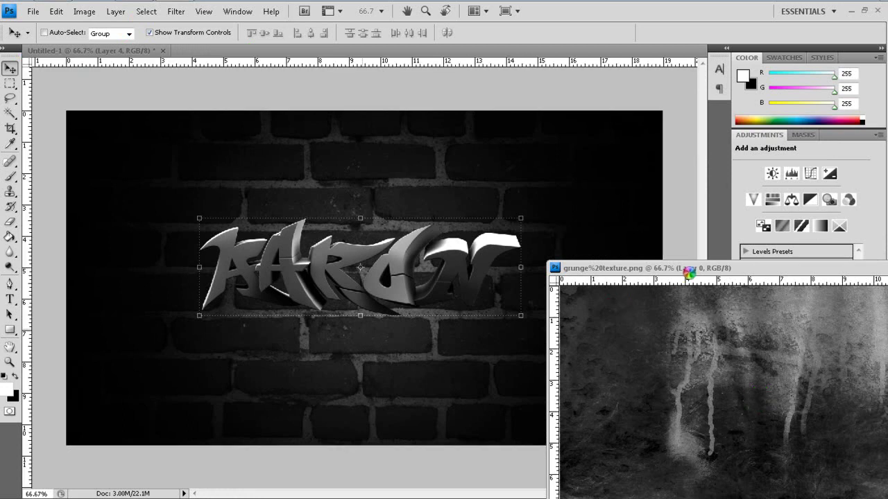
drag(360, 248, 319, 233)
drag(739, 236, 670, 215)
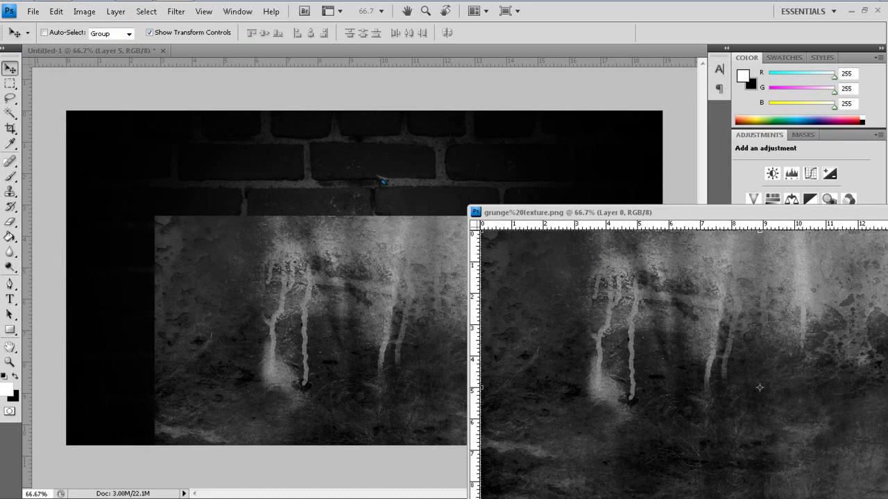
drag(378, 177, 387, 175)
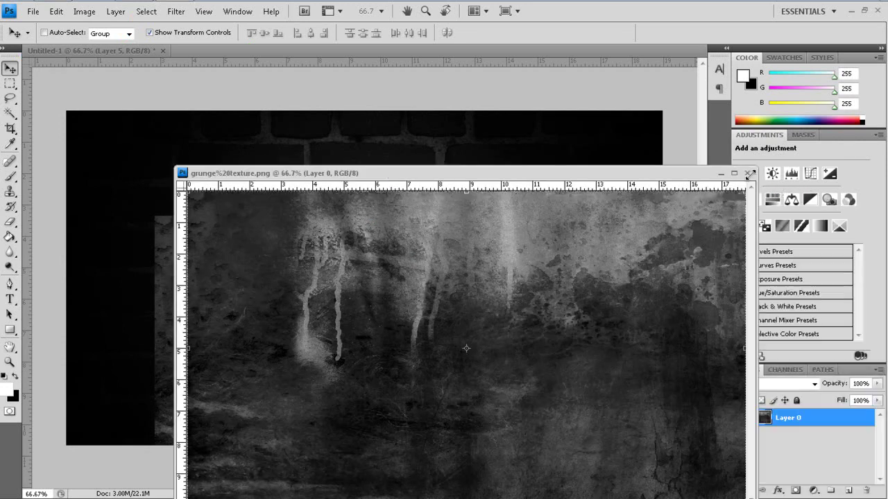
click(747, 173)
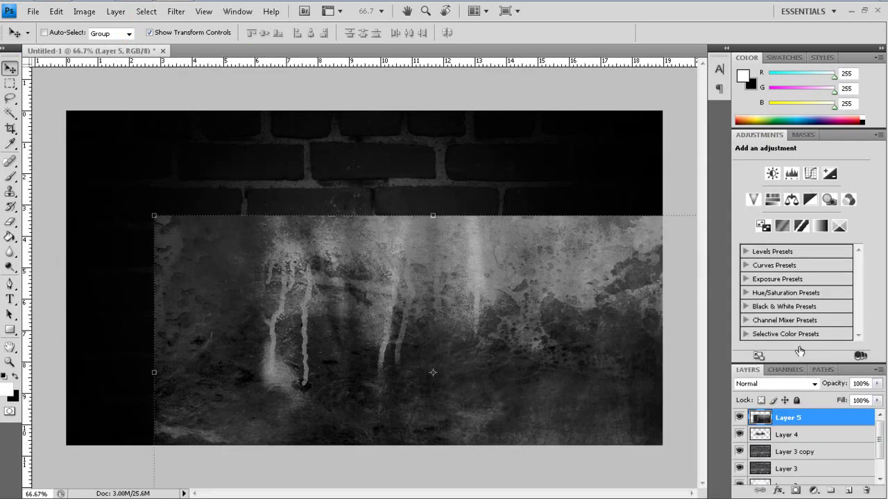
Step: Clip the grunge texture in Layer 5 to the graffiti text layer and shift the texture slightly up and left over the letters
alt+click(824, 426)
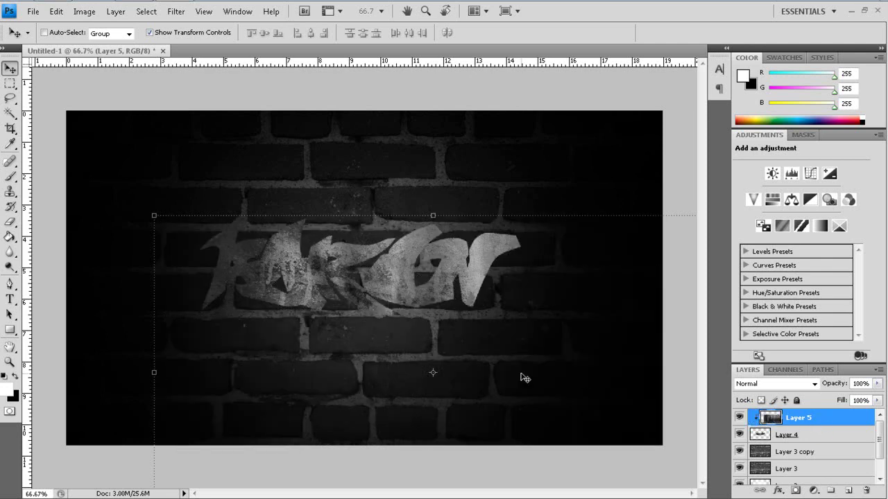
drag(385, 287, 357, 268)
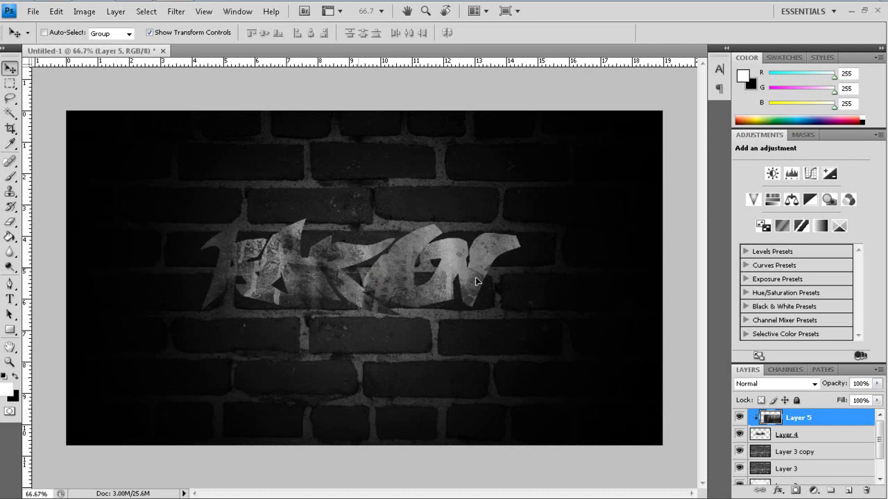
drag(683, 153, 684, 153)
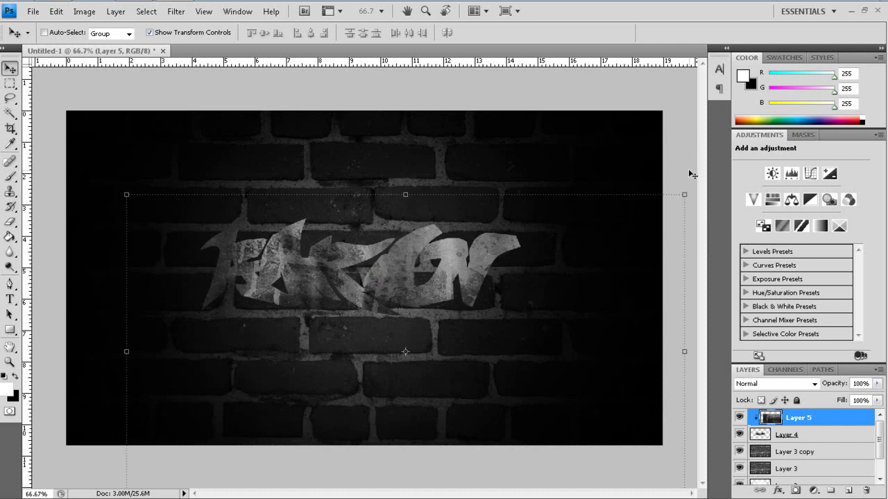
mouse_move(878, 431)
mouse_down()
mouse_move(878, 449)
mouse_move(878, 424)
mouse_up()
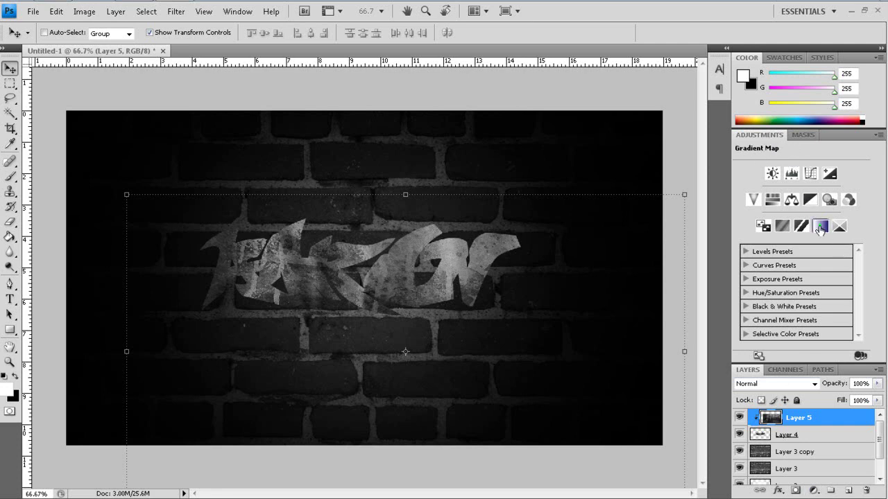
Step: Add a Gradient Map adjustment layer with the Violet, Orange preset and set its blend mode to Vivid Light
click(819, 226)
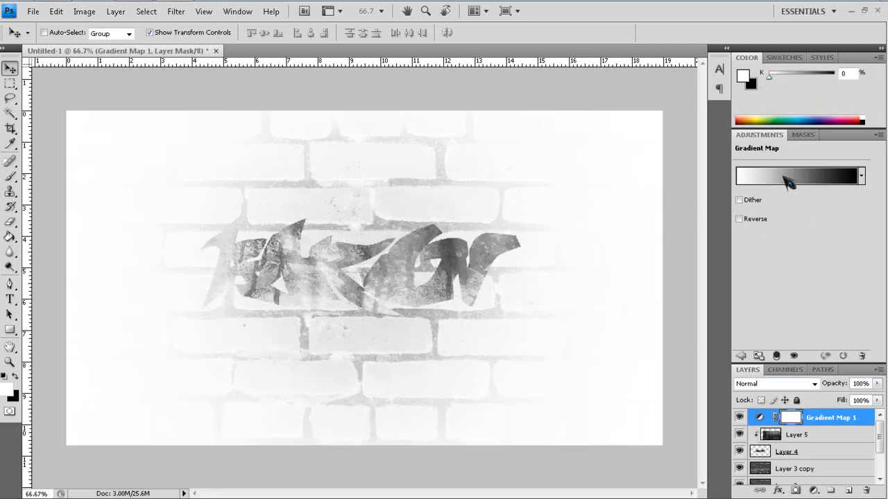
click(790, 178)
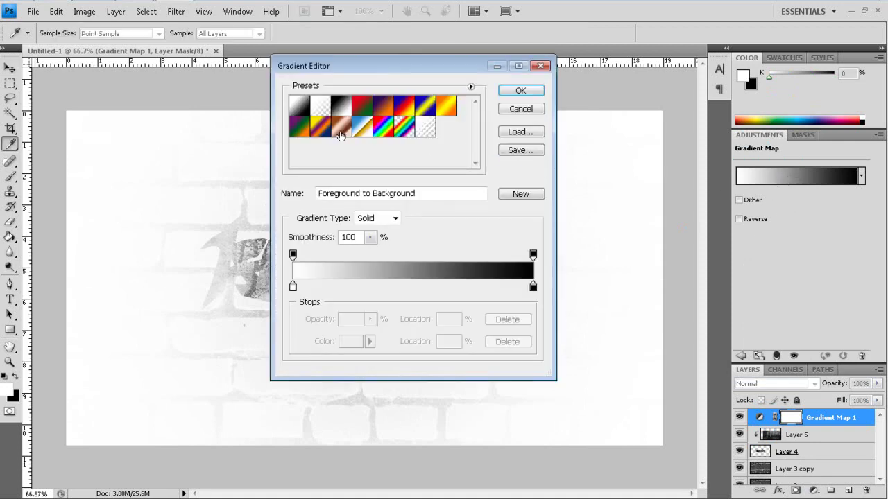
click(382, 108)
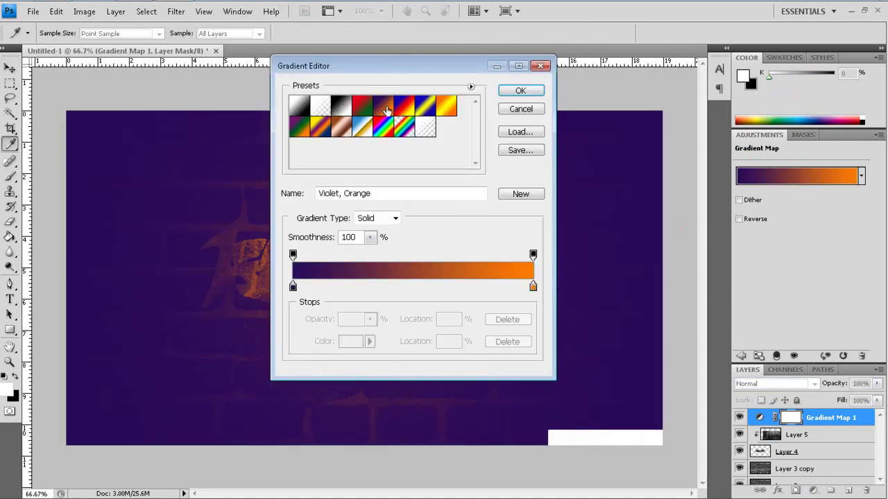
click(528, 91)
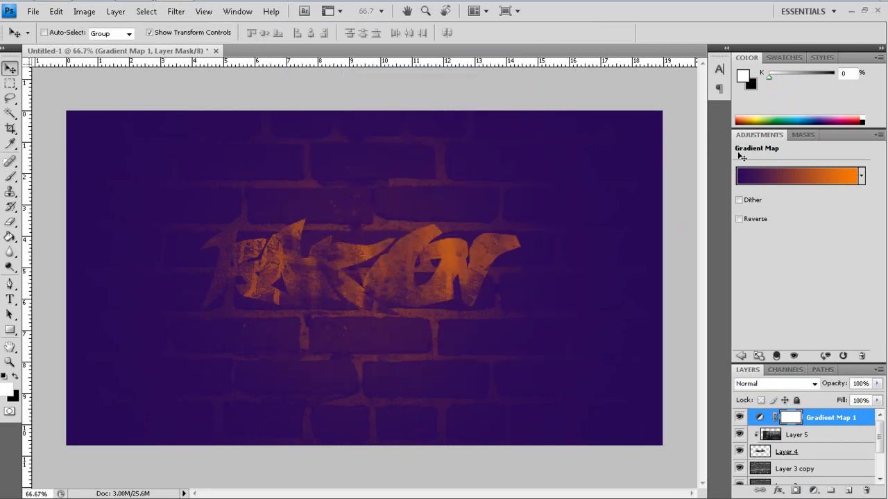
click(804, 385)
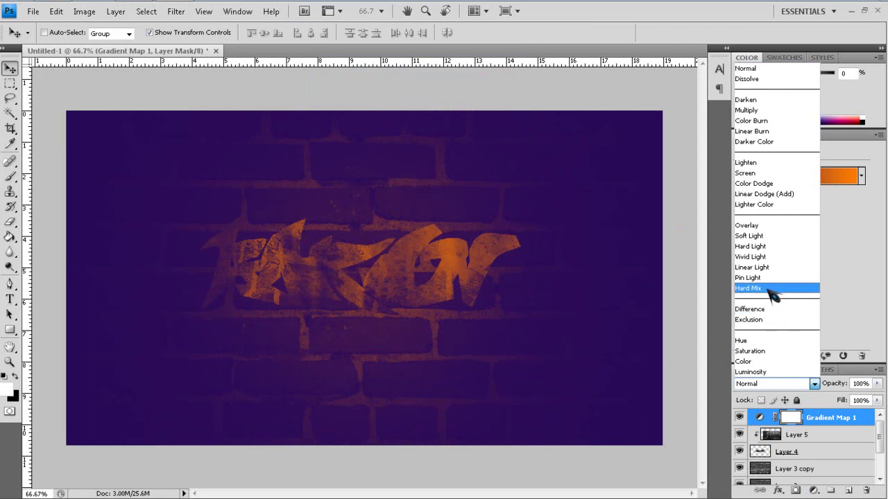
click(768, 257)
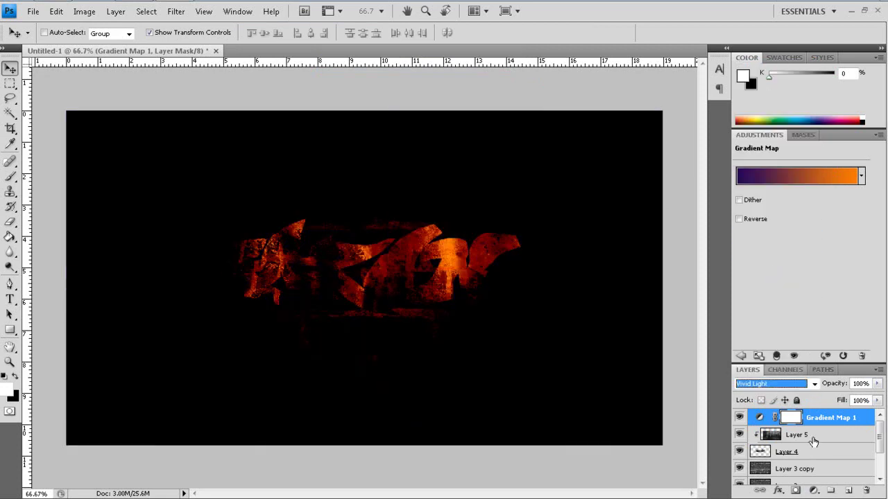
Step: Set the blend mode of the clipped grunge texture in Layer 5 to Overlay
click(811, 435)
click(782, 384)
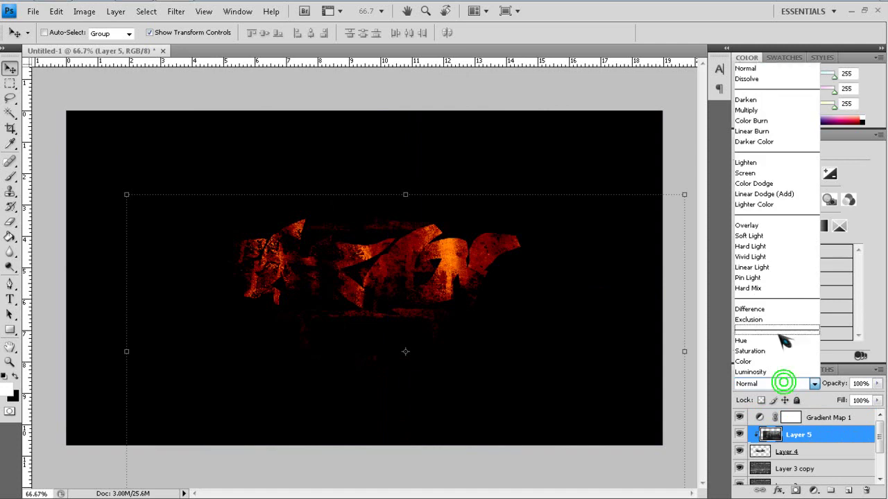
click(756, 225)
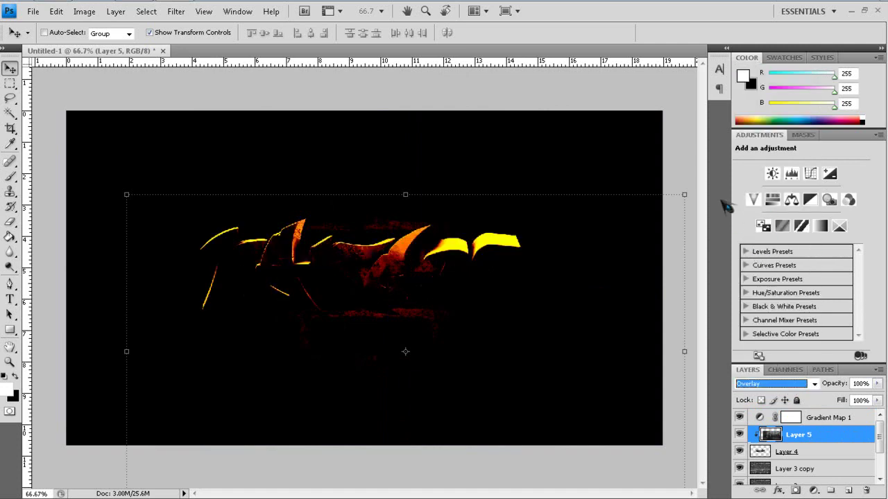
Step: Reduce the opacity of the Gradient Map 1 adjustment layer to 31%
click(830, 417)
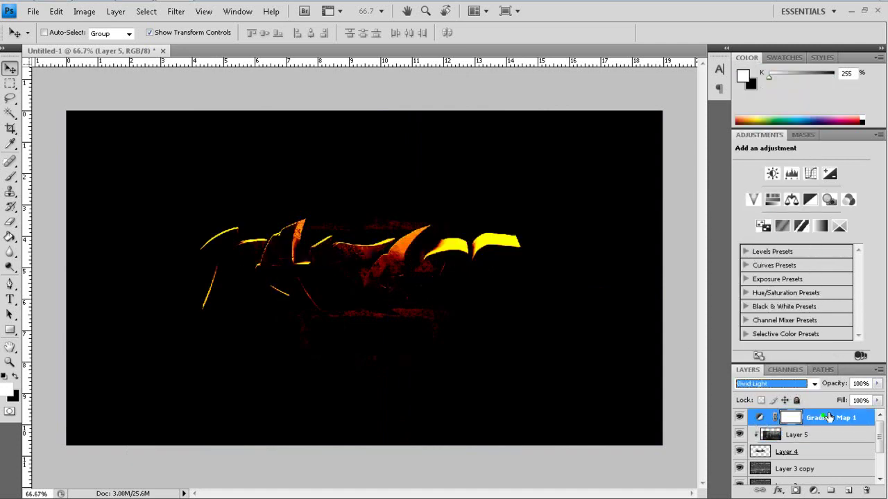
drag(876, 383, 837, 400)
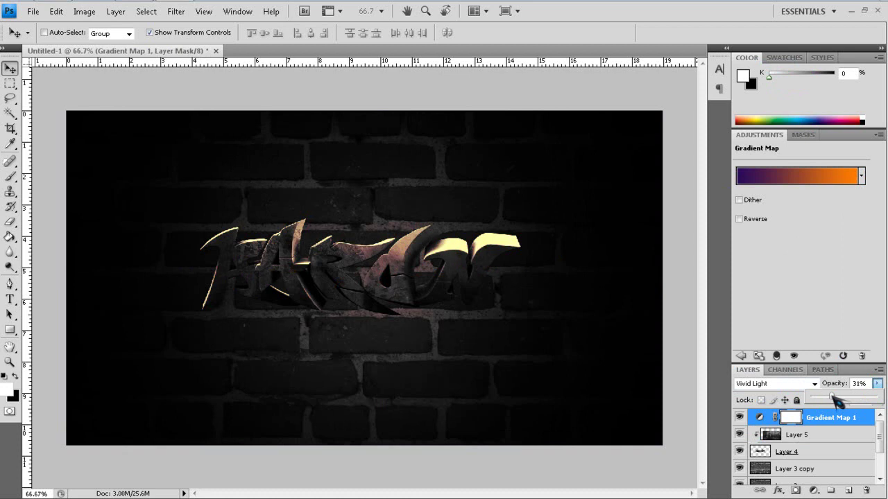
mouse_move(879, 424)
mouse_down()
mouse_move(879, 437)
mouse_move(880, 416)
mouse_move(880, 428)
mouse_up()
Step: Add a 24 pt RaseOne Original text line above Layer 5, near the canvas's upper-right corner, reading "Designed bye:" followed by the designer's name
click(830, 426)
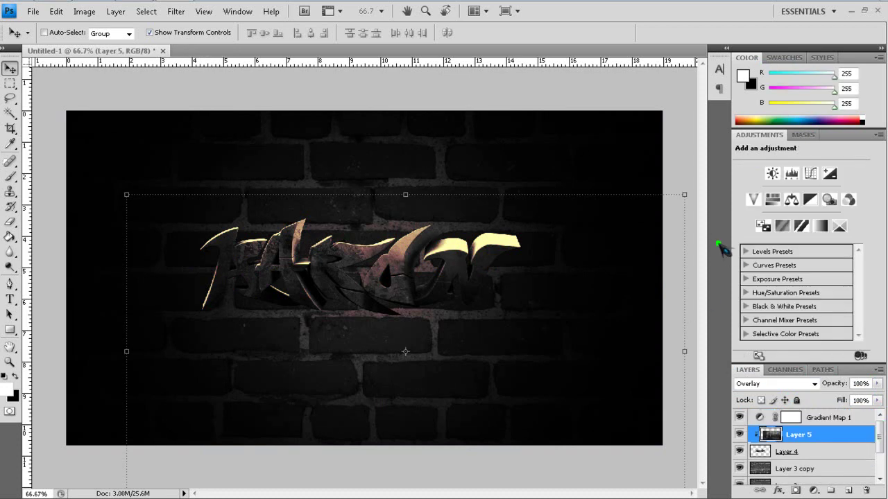
mouse_move(175, 26)
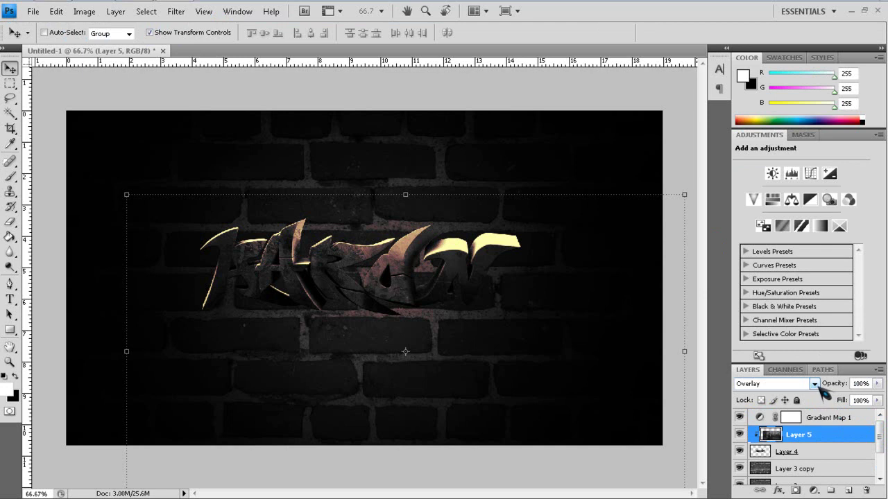
drag(879, 434, 884, 458)
scroll(881, 451, up, 3)
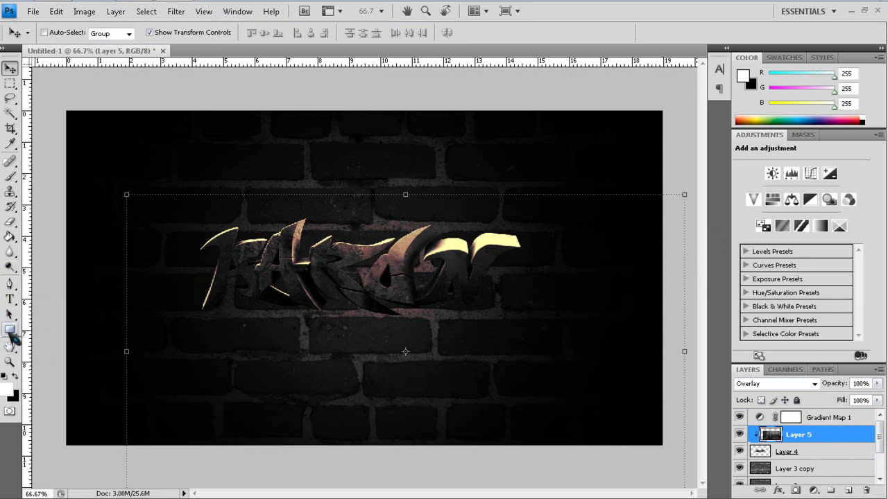
click(10, 298)
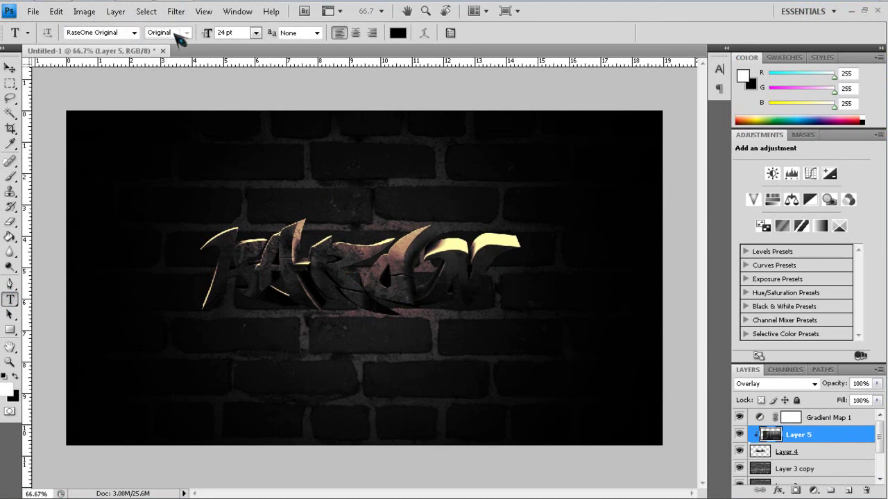
click(256, 33)
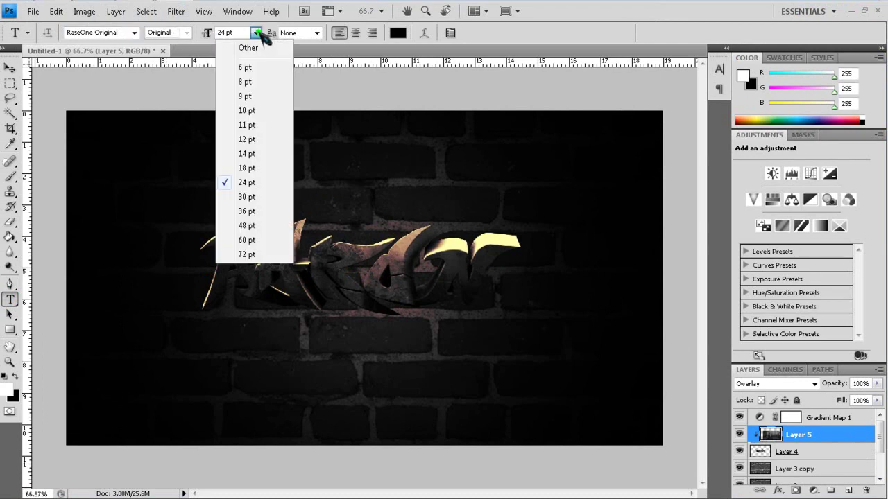
click(259, 34)
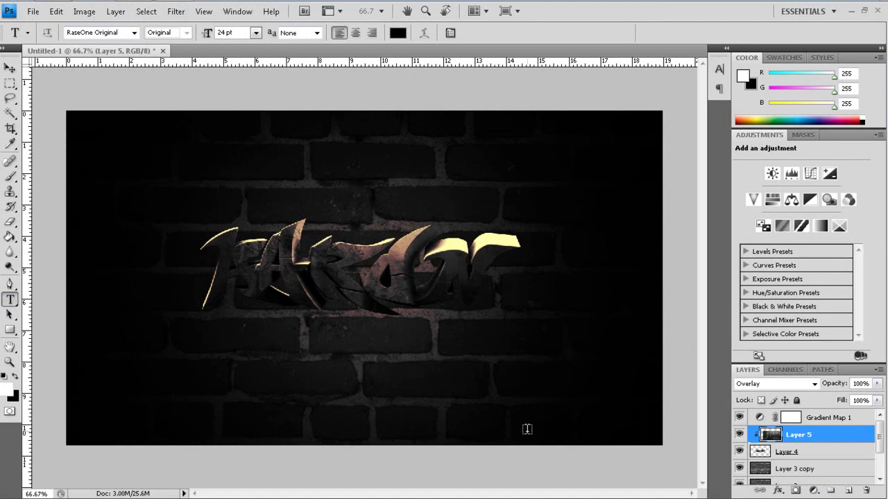
click(513, 130)
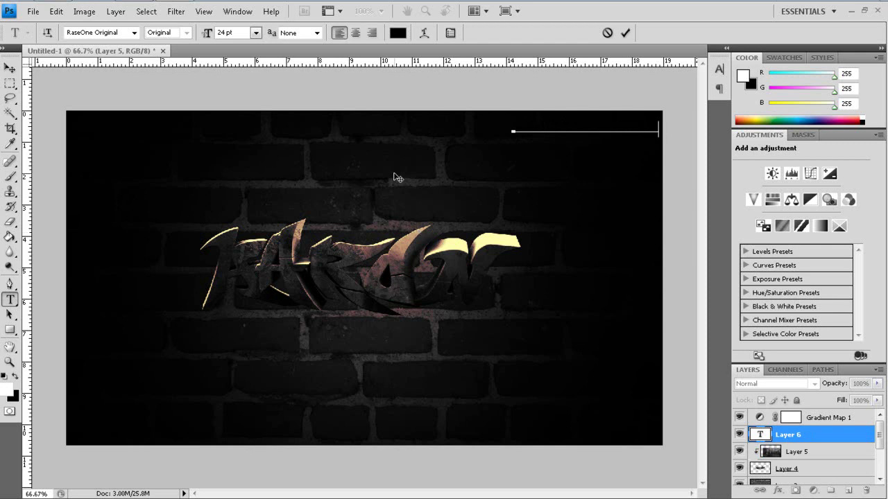
Step: Choose a neutral grey as the text colour and commit the credit line
click(397, 32)
drag(540, 123, 478, 162)
click(779, 114)
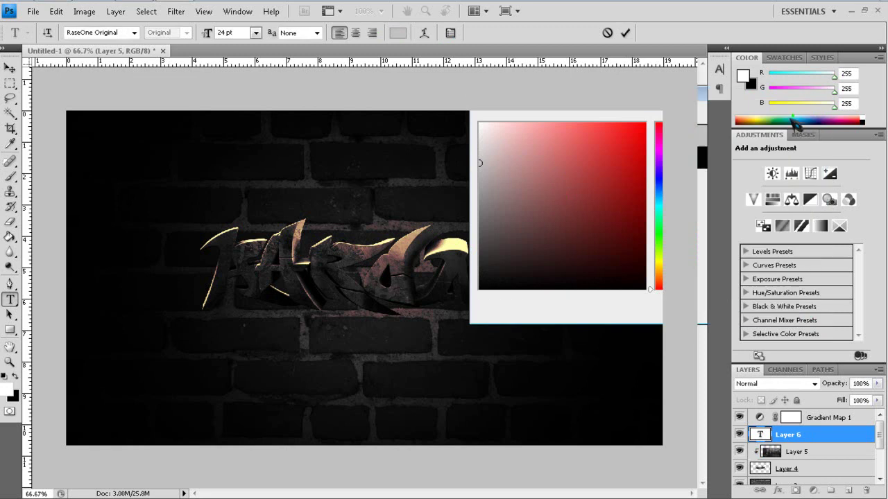
click(624, 32)
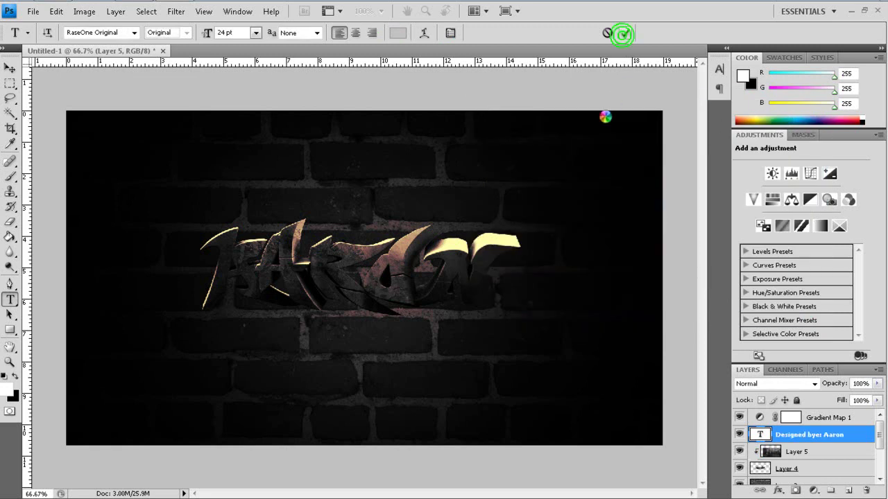
Step: Move the credit line to just below the middle of the 3D graffiti text
click(9, 67)
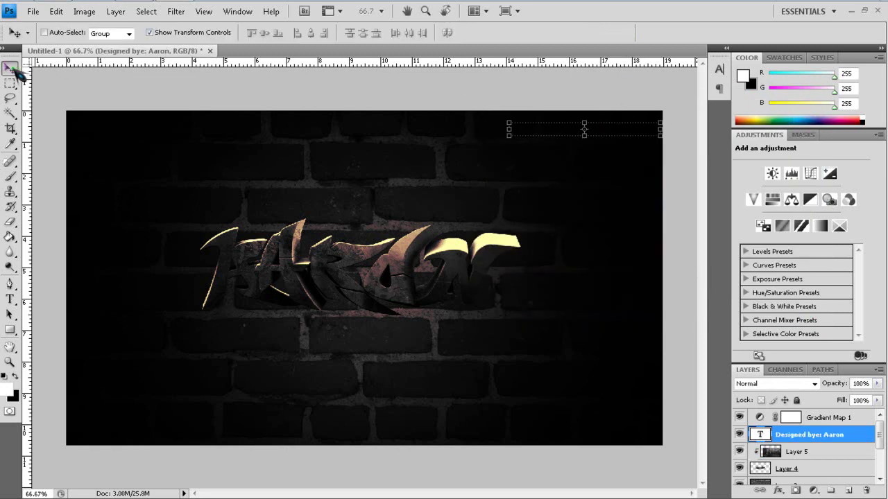
drag(608, 133, 506, 400)
drag(446, 381, 373, 328)
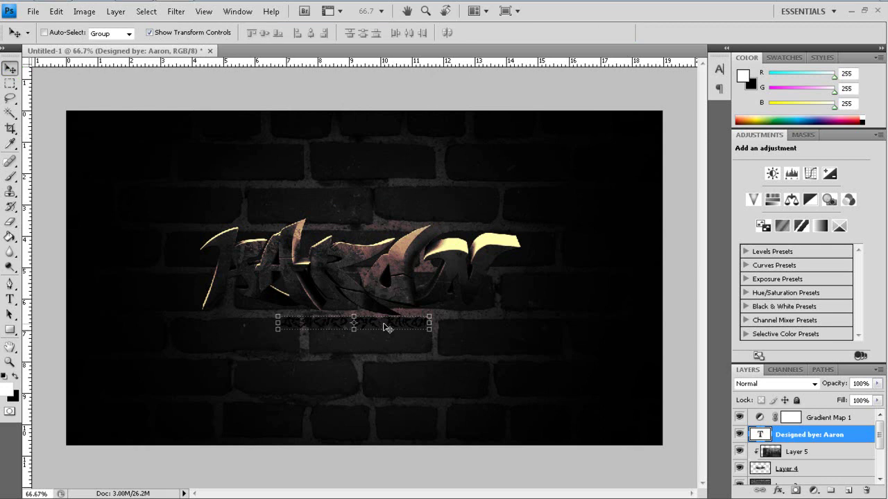
scroll(879, 434, down, 5)
scroll(879, 433, up, 5)
click(35, 13)
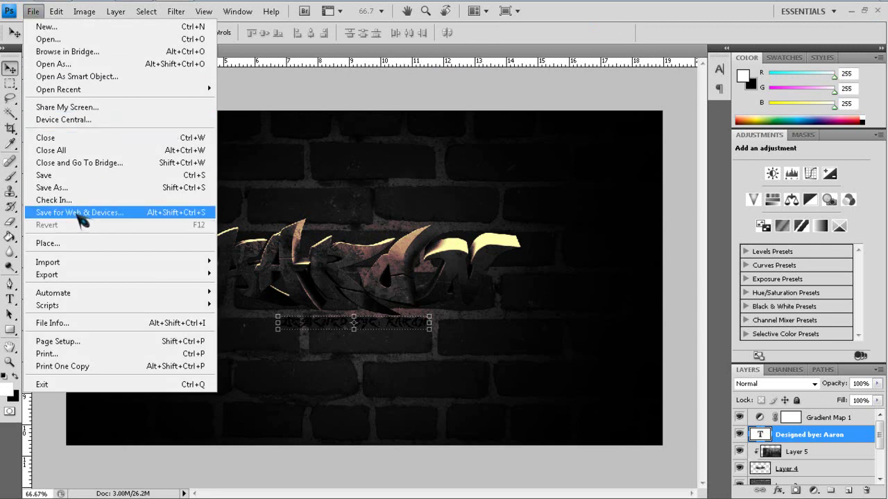
click(593, 36)
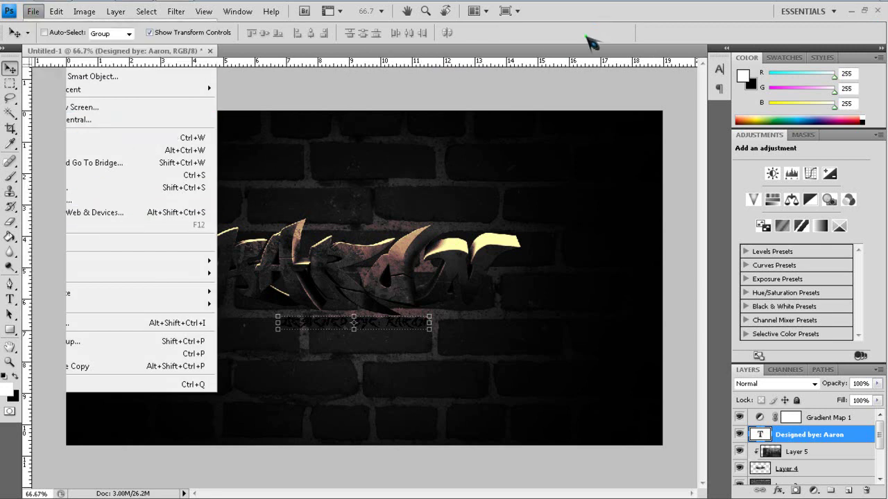